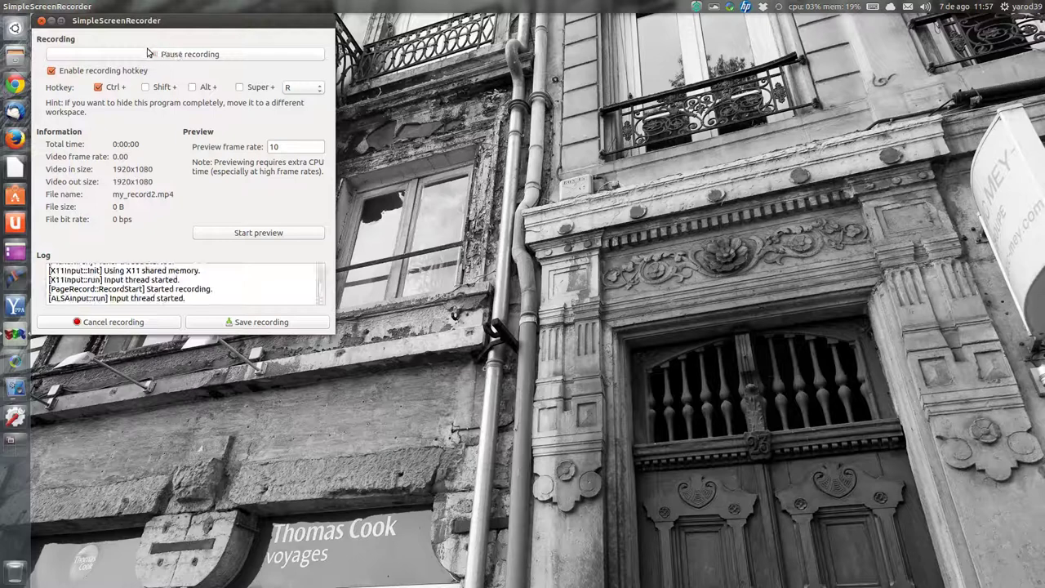
# Minimize the SimpleScreenRecorder window to reveal the Ubuntu desktop
pyautogui.click(52, 21)
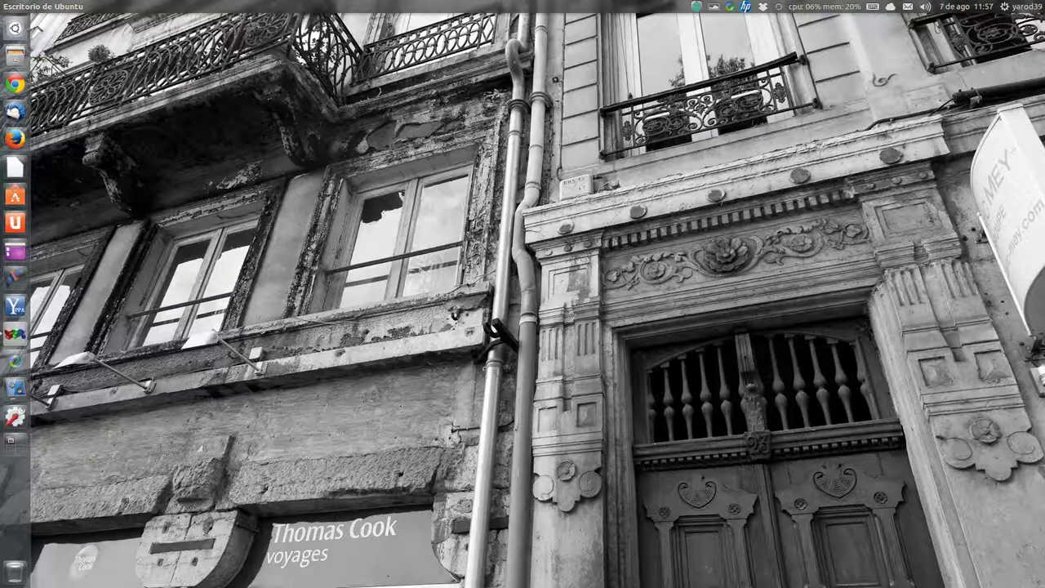
# Launch GIMP by searching 'gimp' in the Unity Dash
pyautogui.click(18, 30)
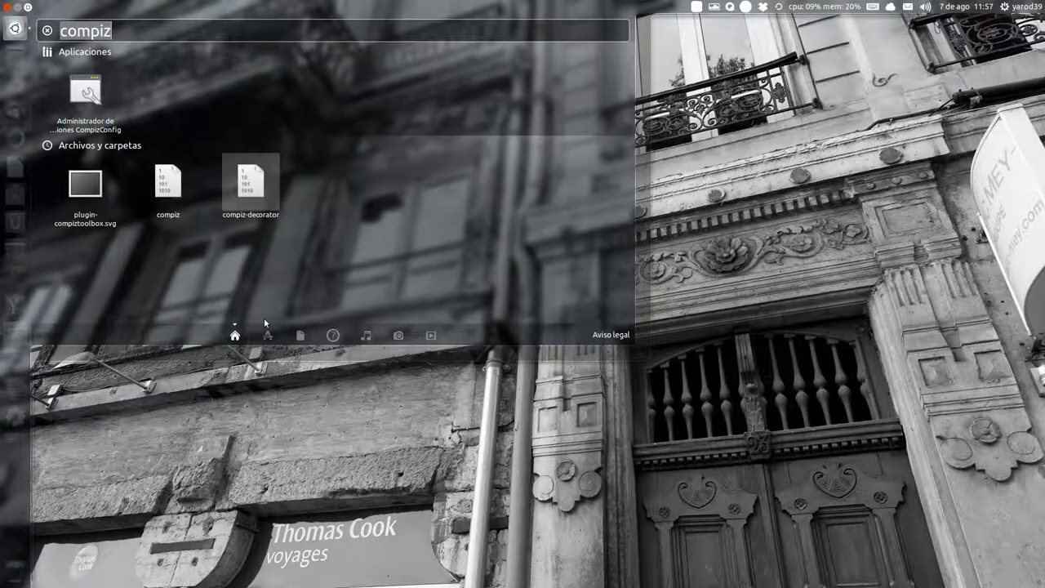
pyautogui.write('gimp')
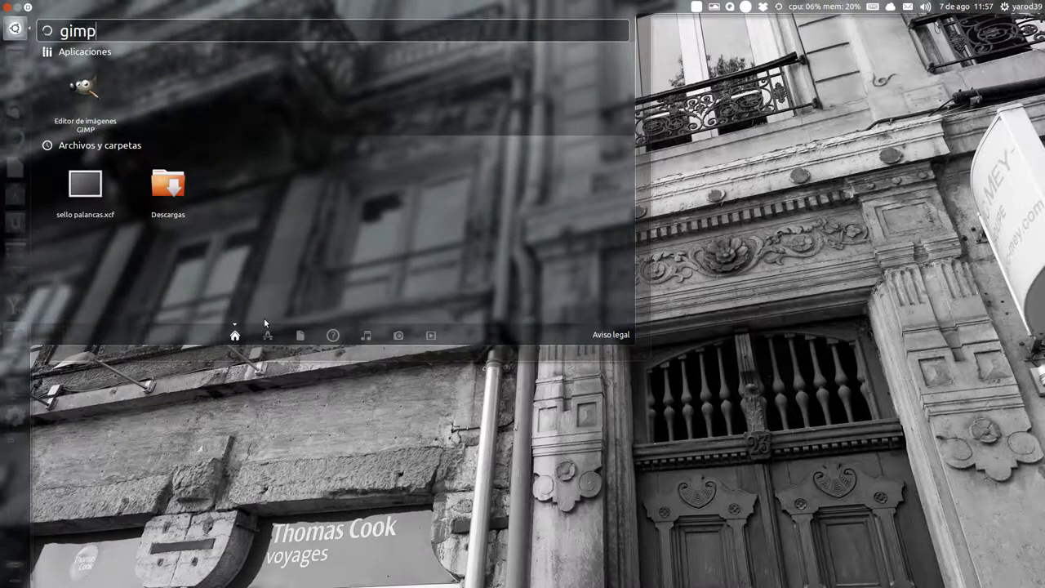
pyautogui.press('Return')
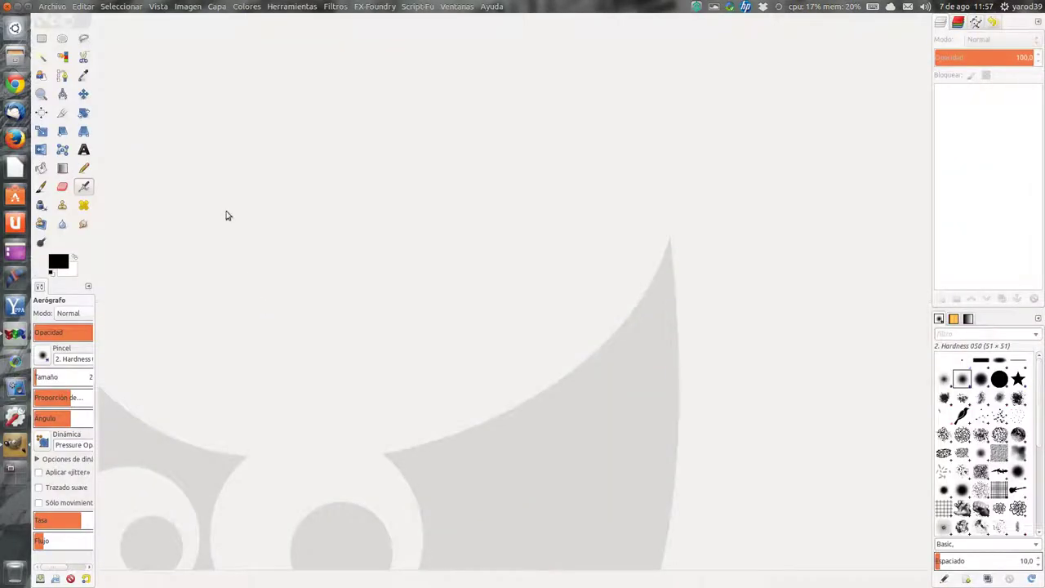
pyautogui.click(54, 8)
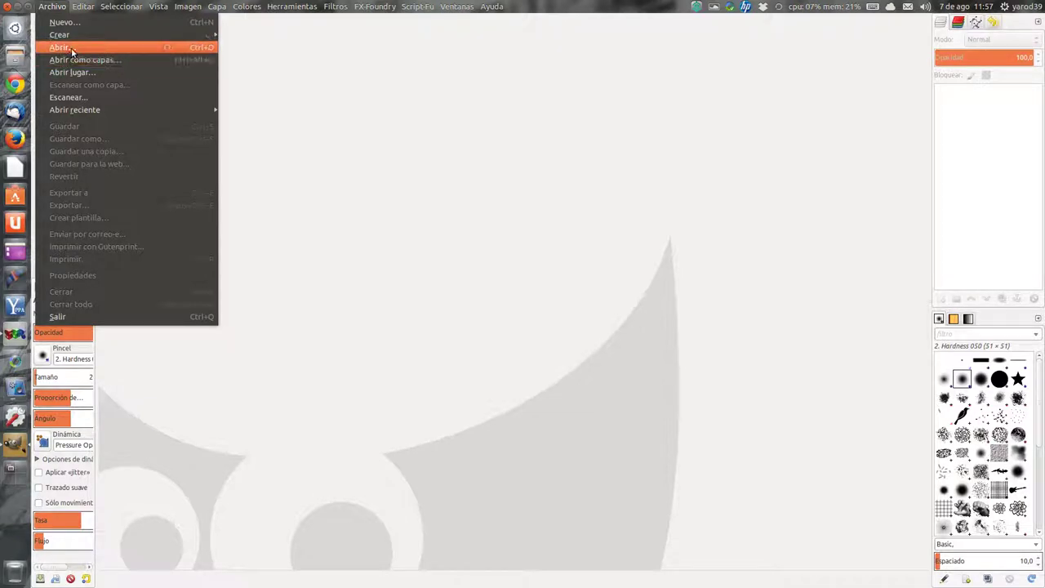
pyautogui.click(72, 49)
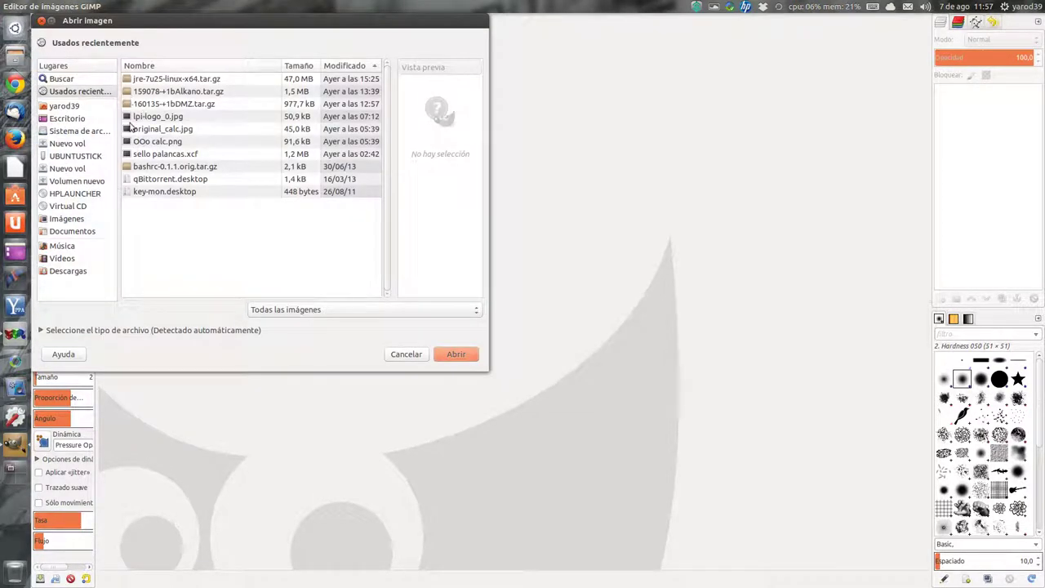
pyautogui.click(82, 220)
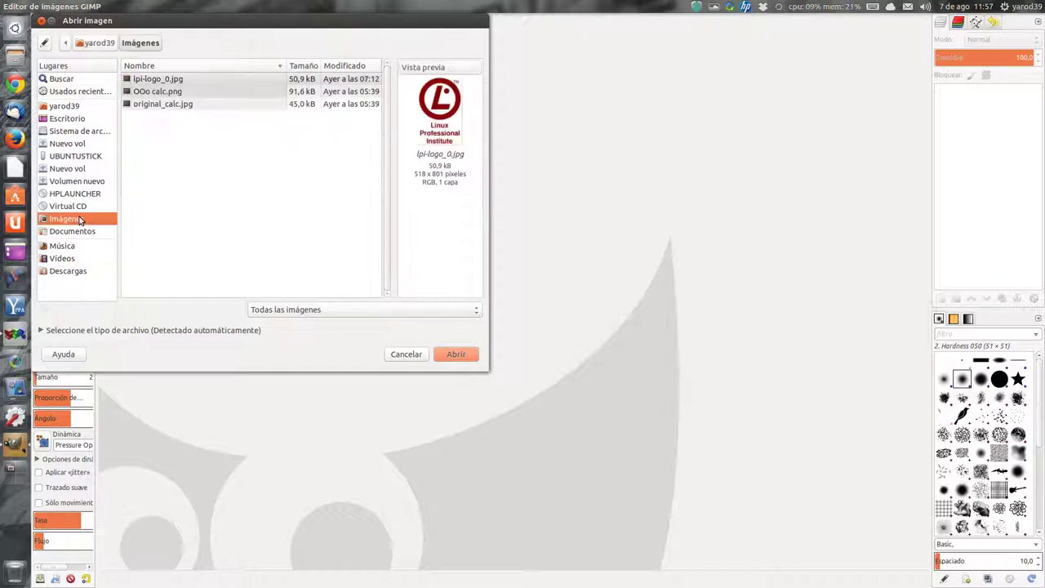
pyautogui.click(169, 79)
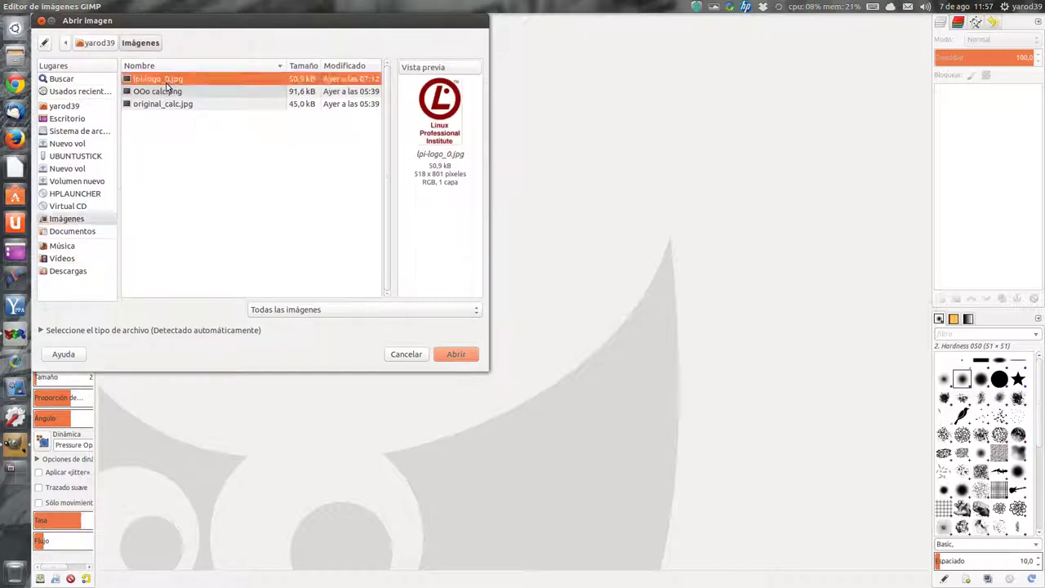
pyautogui.click(166, 105)
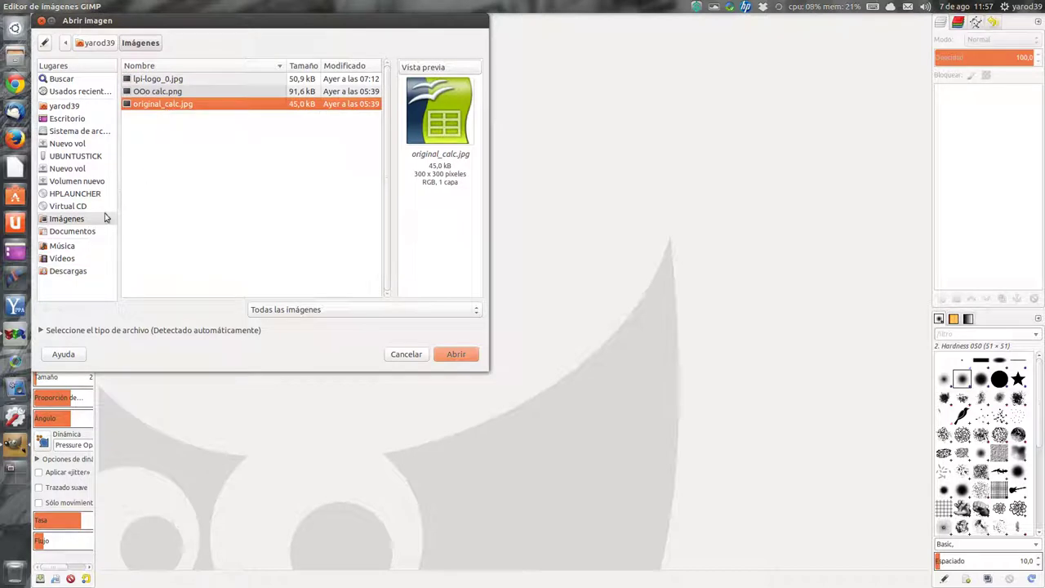
pyautogui.click(75, 106)
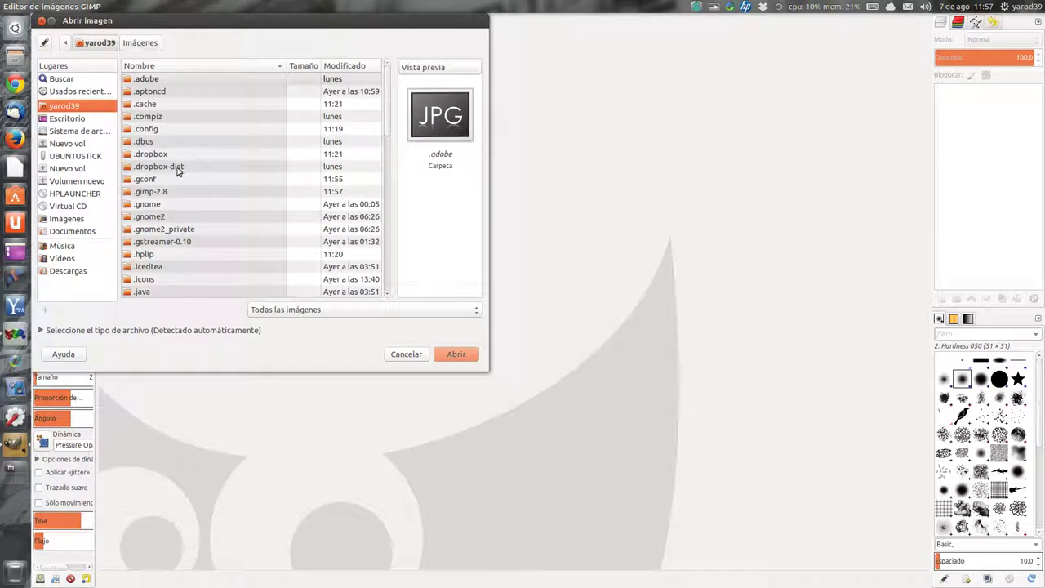
pyautogui.click(161, 77)
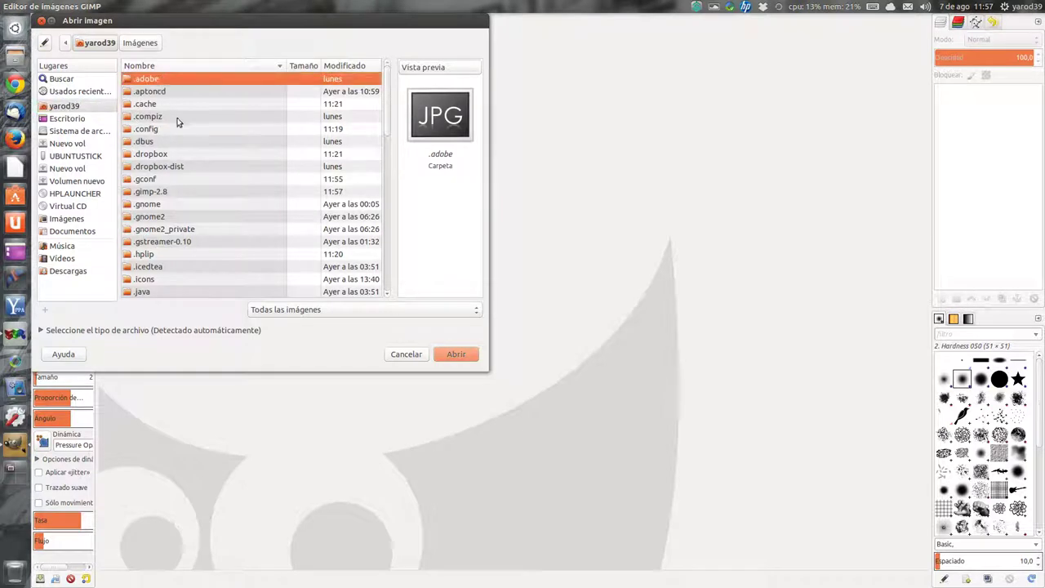
pyautogui.scroll(-3, 177, 122)
pyautogui.scroll(-3, 177, 122)
pyautogui.scroll(-3, 178, 121)
pyautogui.scroll(-3, 178, 121)
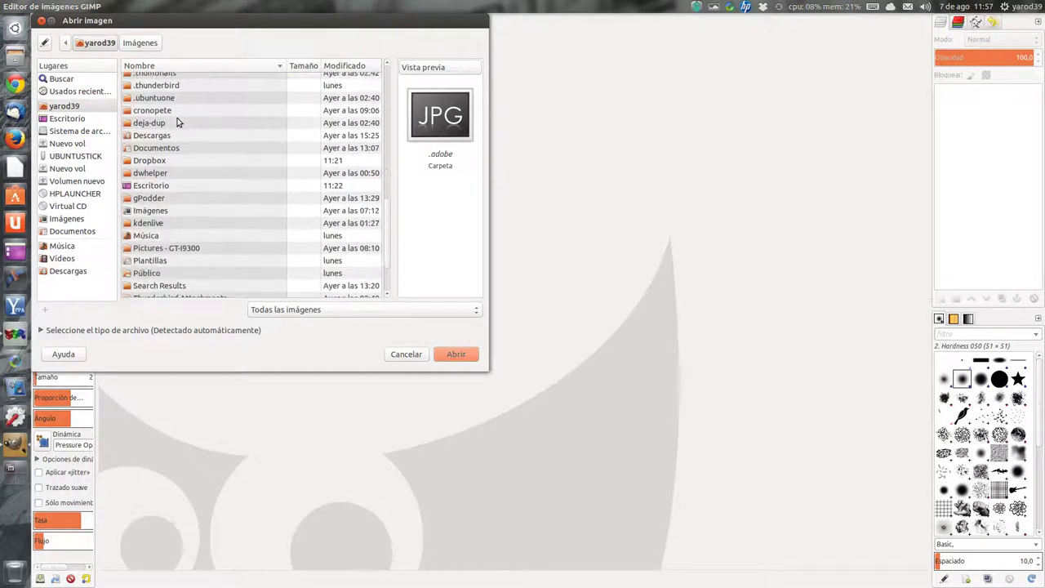
pyautogui.scroll(-2, 178, 121)
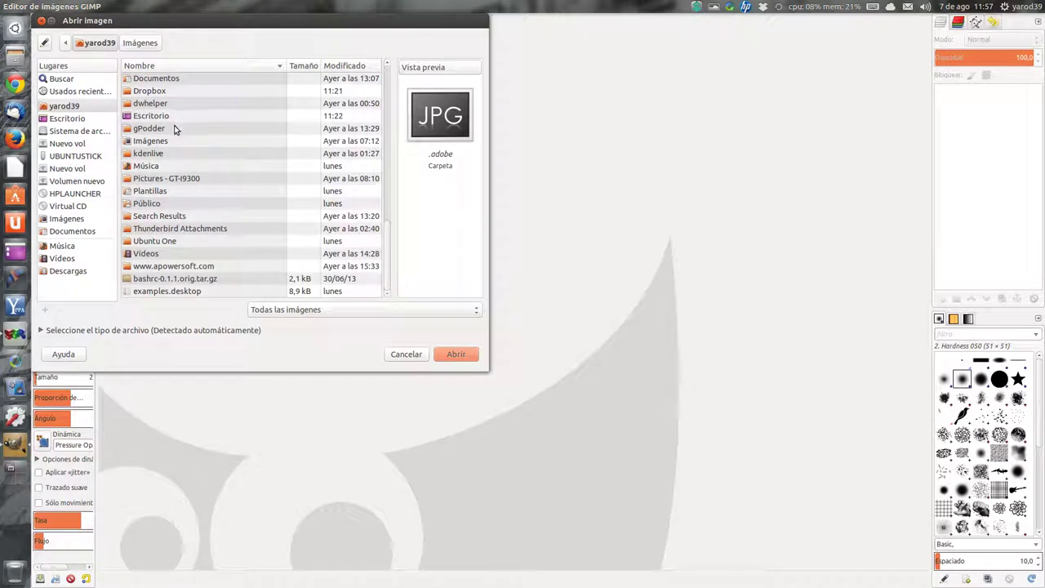
pyautogui.doubleClick(173, 140)
pyautogui.click(172, 91)
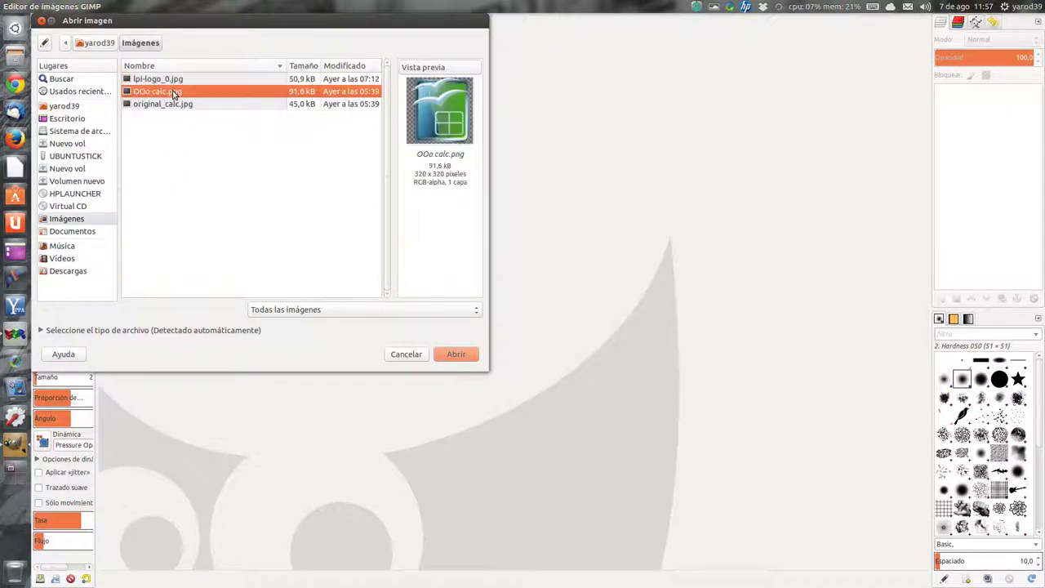
pyautogui.click(172, 104)
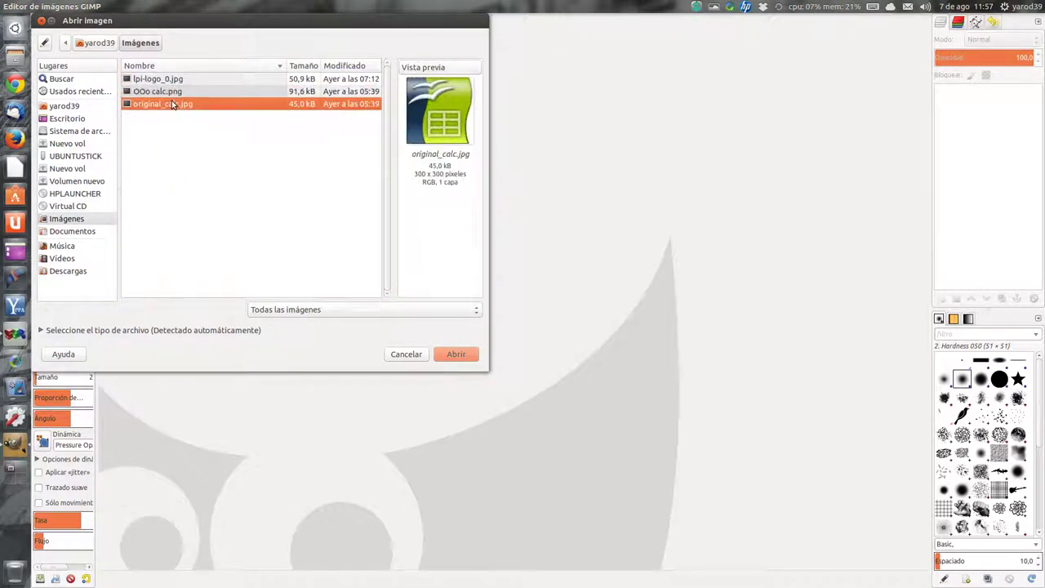
pyautogui.click(91, 43)
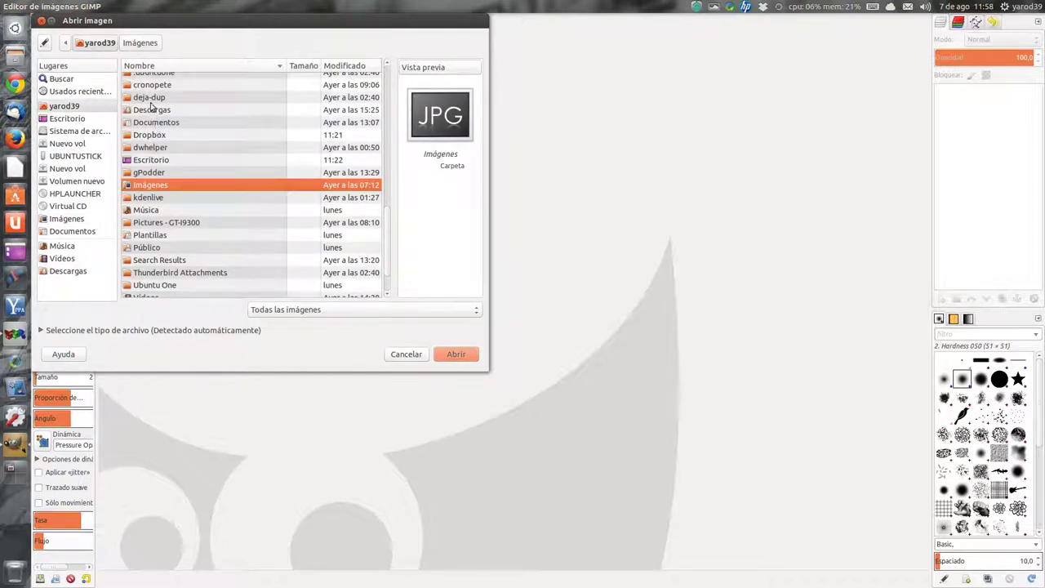
pyautogui.click(151, 112)
pyautogui.doubleClick(151, 112)
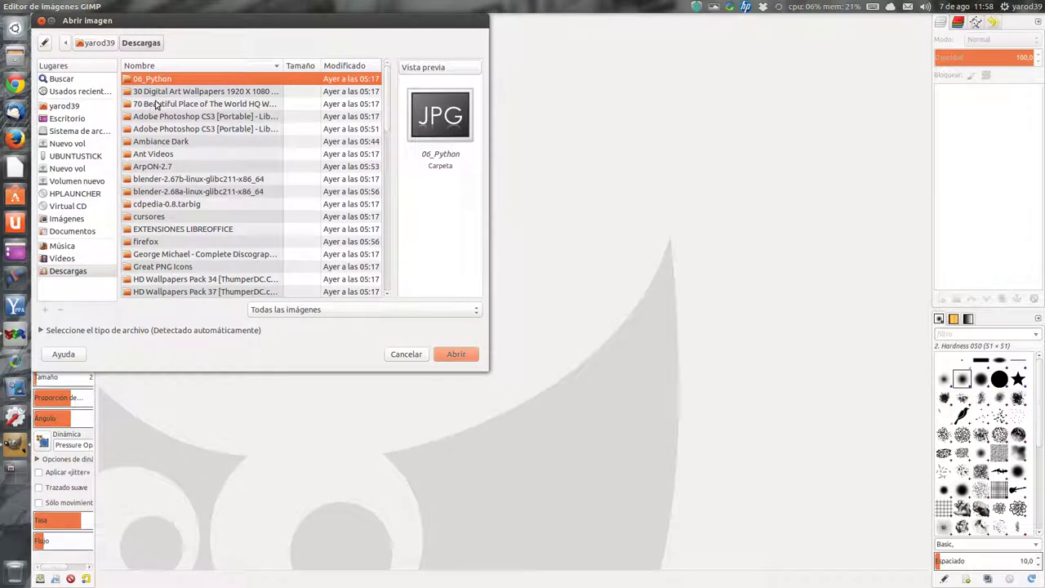
pyautogui.click(161, 91)
pyautogui.doubleClick(162, 91)
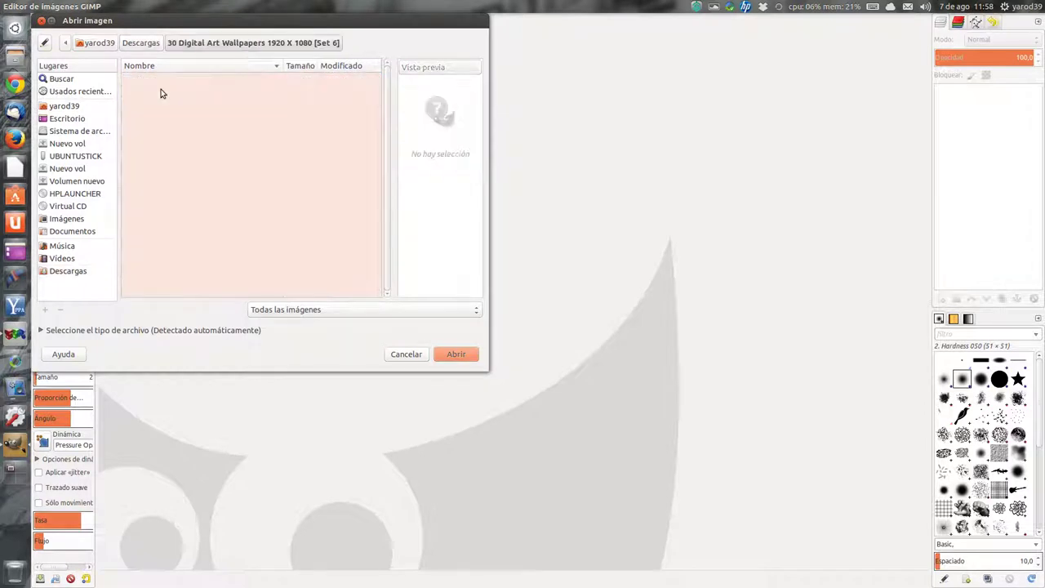
pyautogui.click(141, 45)
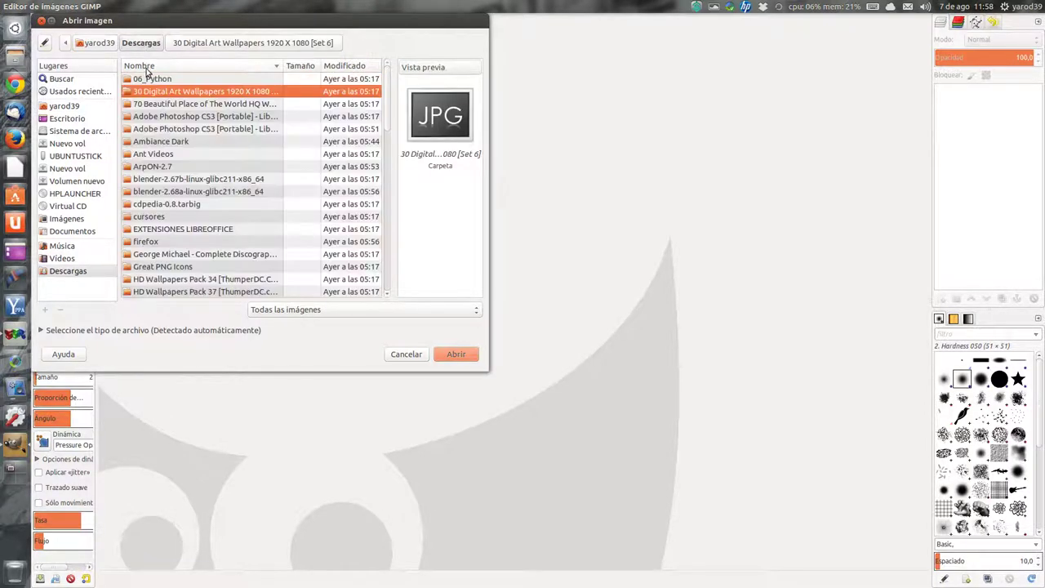
pyautogui.doubleClick(152, 101)
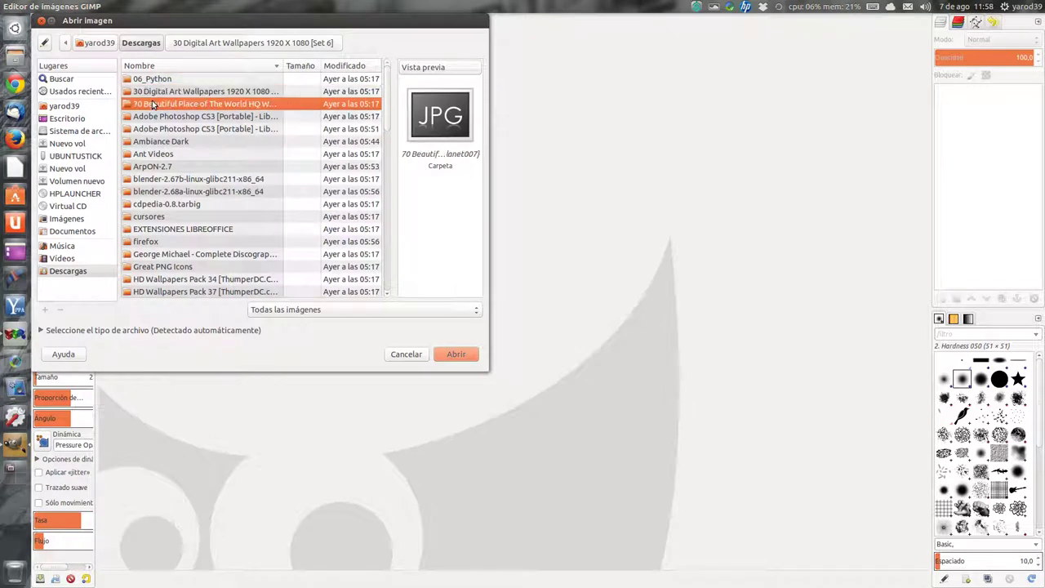
pyautogui.click(135, 45)
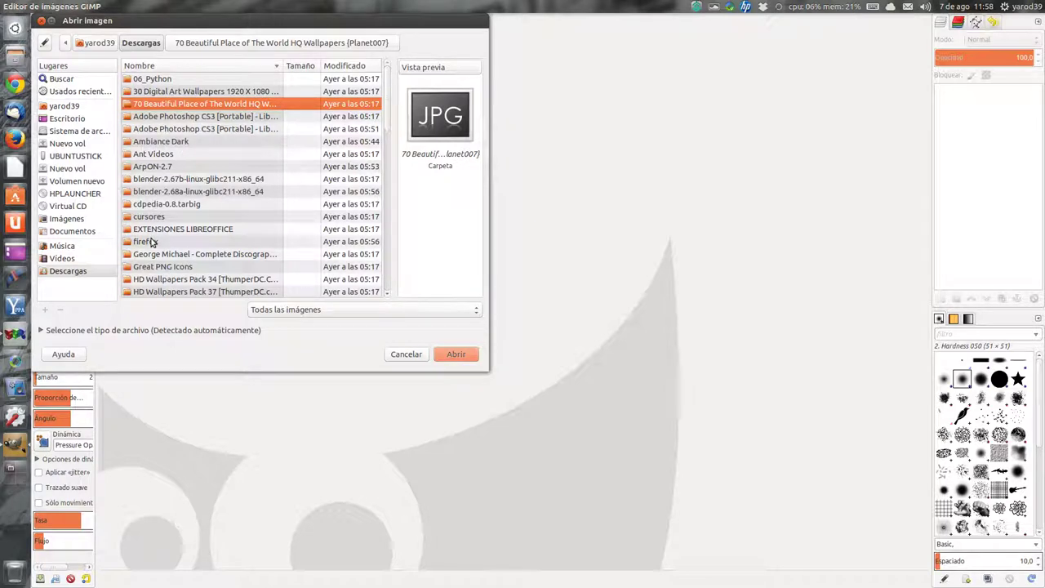
pyautogui.doubleClick(168, 278)
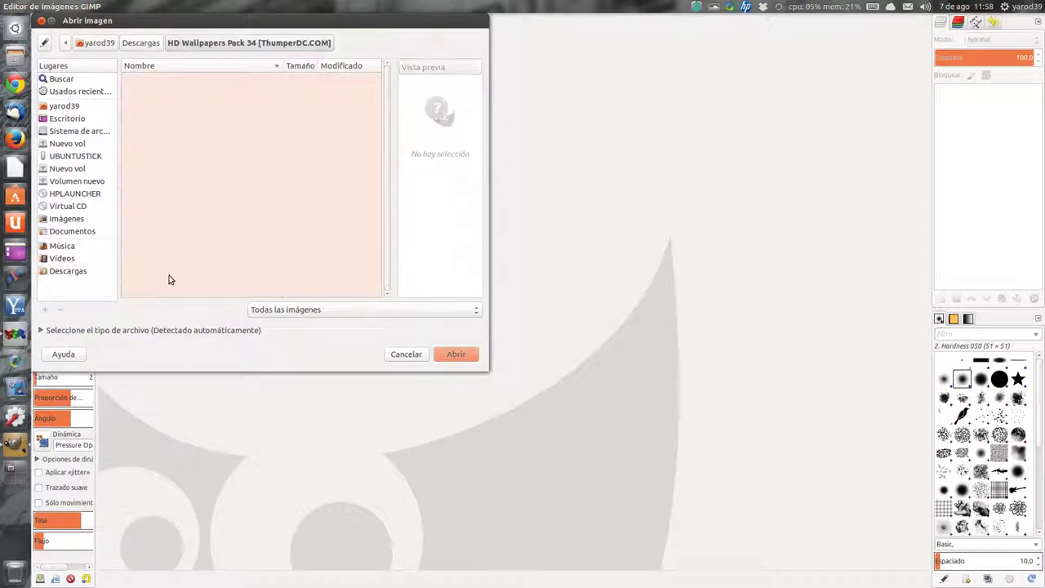
pyautogui.click(141, 43)
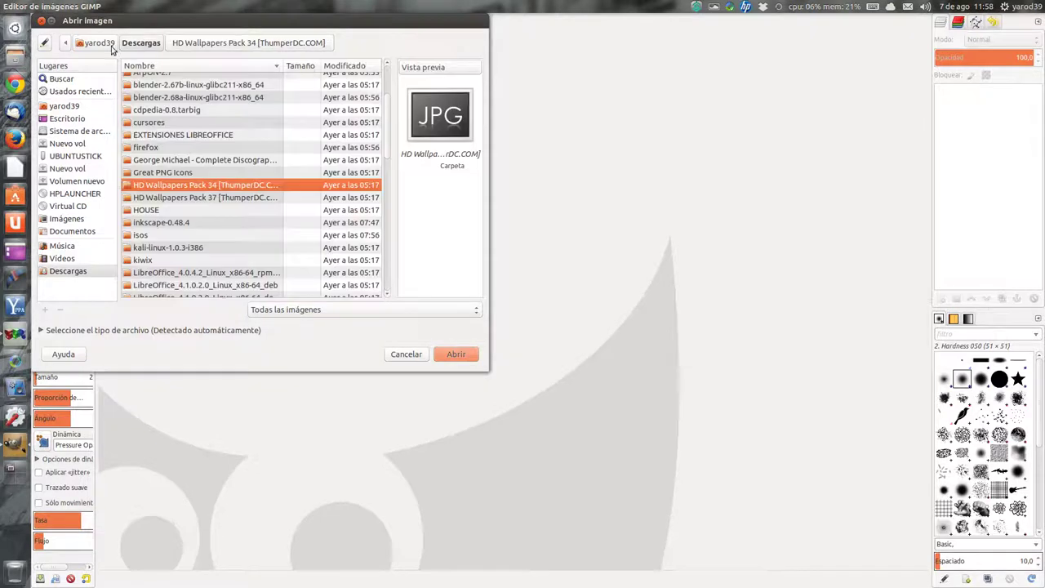
pyautogui.click(44, 20)
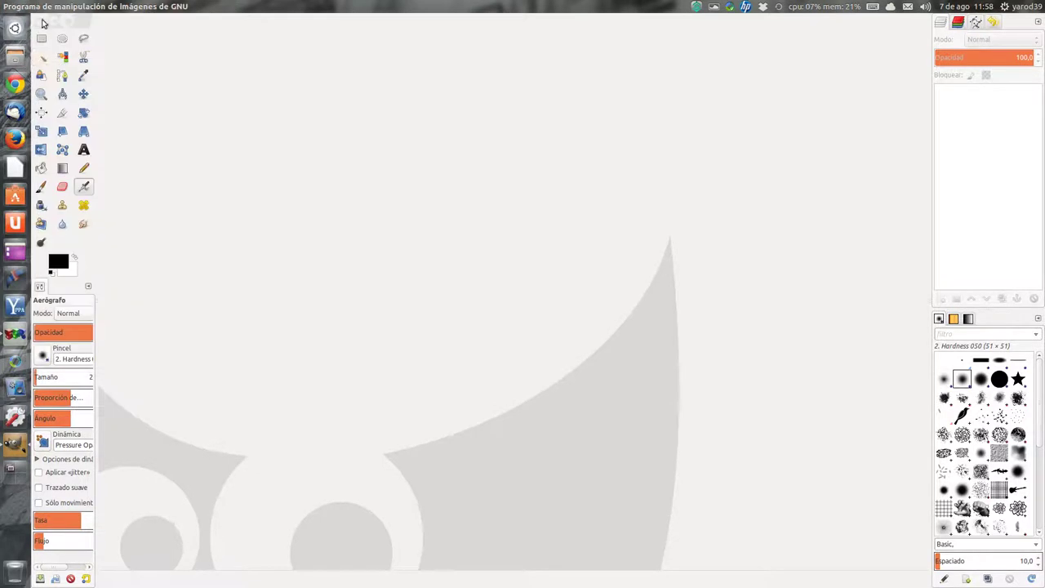
# Switch to Google Chrome showing the Startpage home page
pyautogui.click(15, 85)
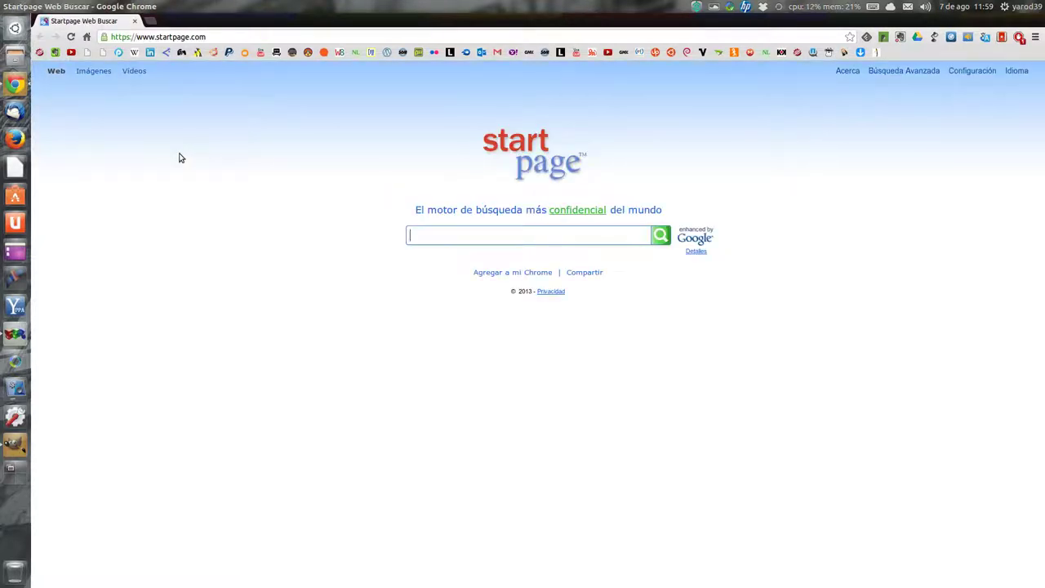
# Search Startpage for 'mujer' and move toward the image results
pyautogui.write('muj')
pyautogui.write('er')
pyautogui.press('Return')
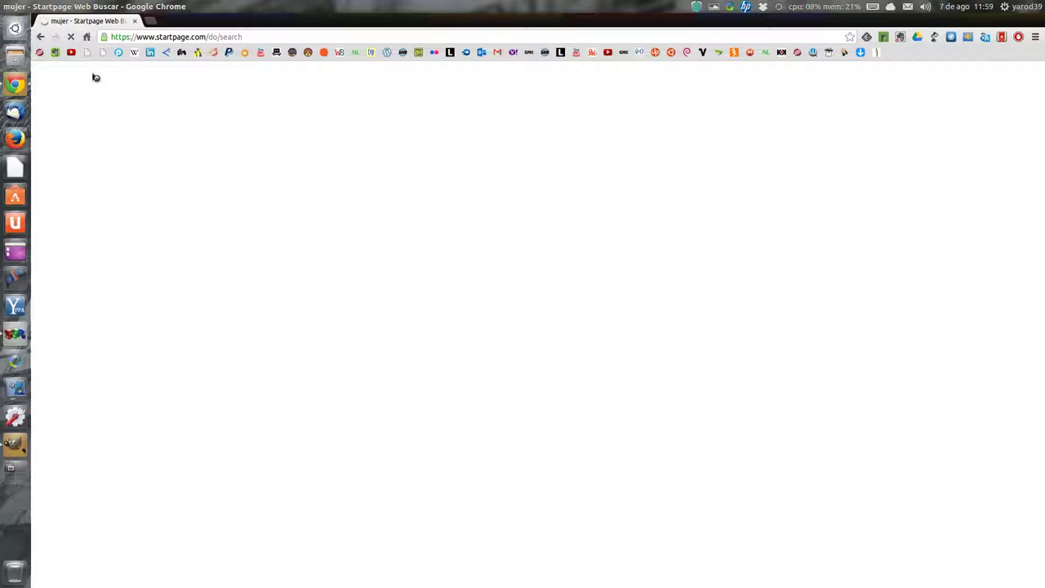
pyautogui.click(90, 70)
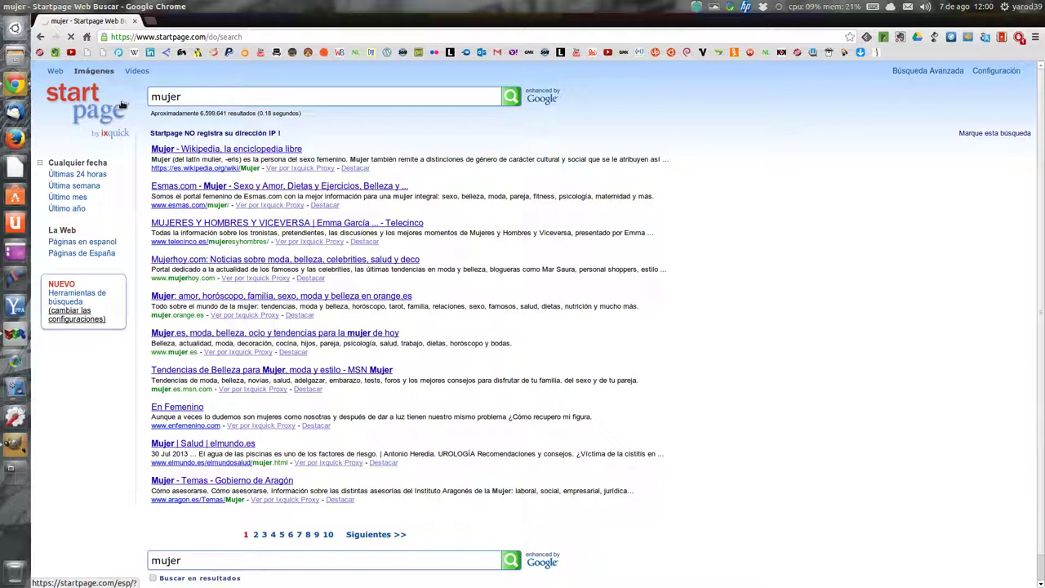
# Show the Imágenes results for 'mujer', including the Wonder Woman wallpaper
pyautogui.click(120, 105)
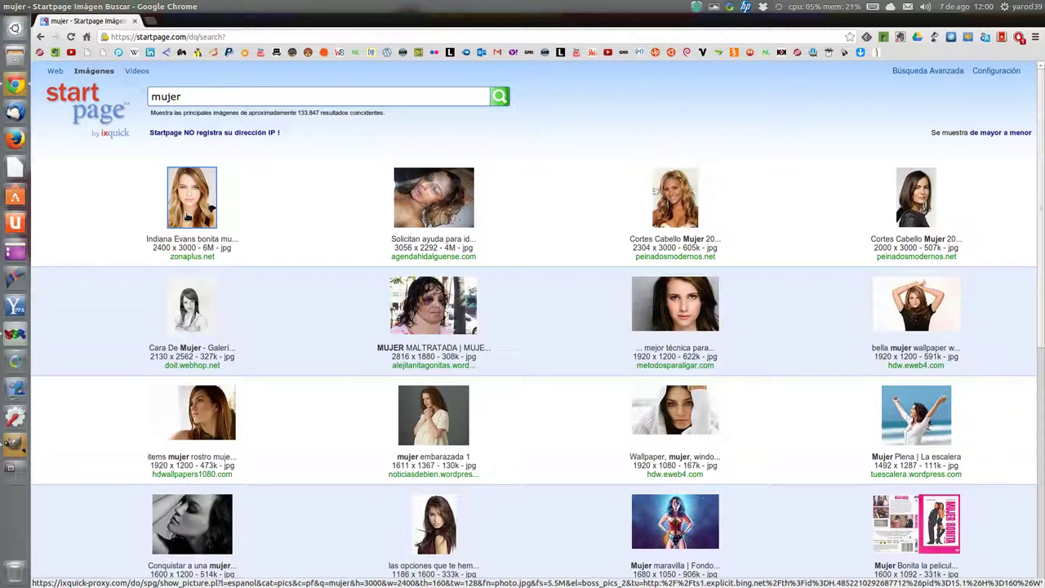
# Open the Wonder Woman wallpaper full size and save it as mujer-maravilla.jpg in Imágenes
pyautogui.click(684, 541)
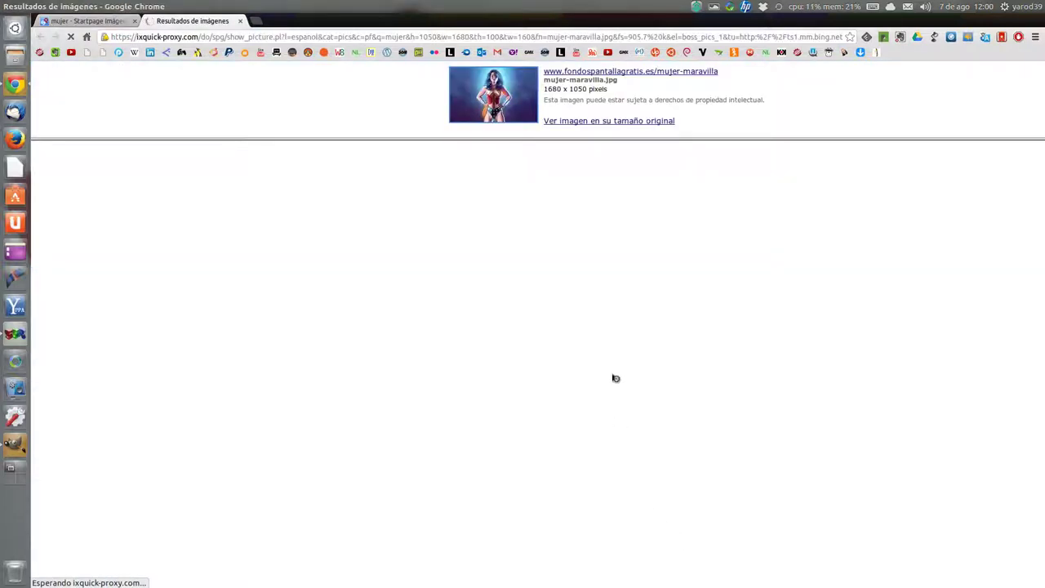
pyautogui.click(594, 121)
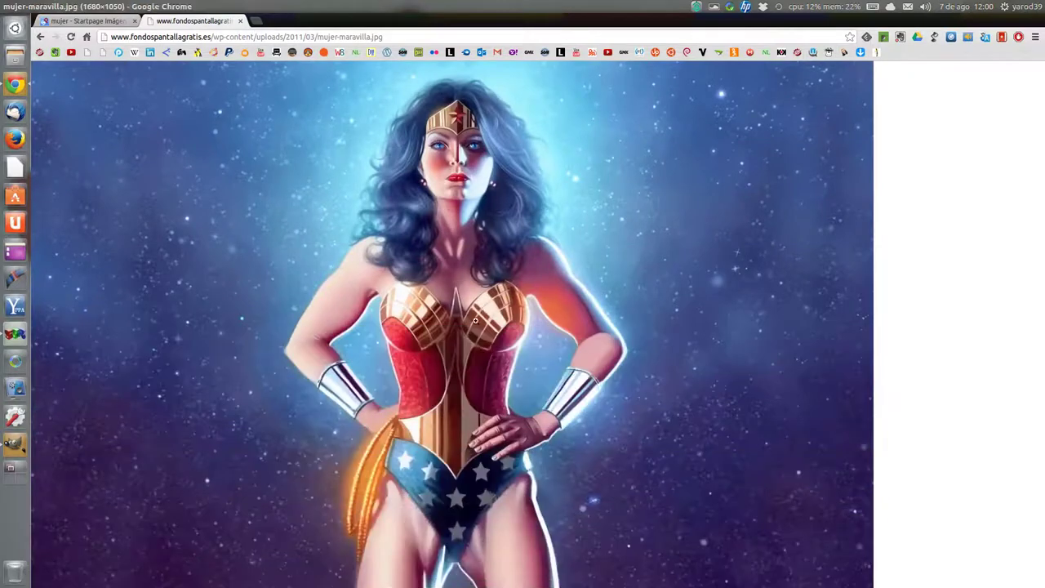
pyautogui.rightClick(382, 344)
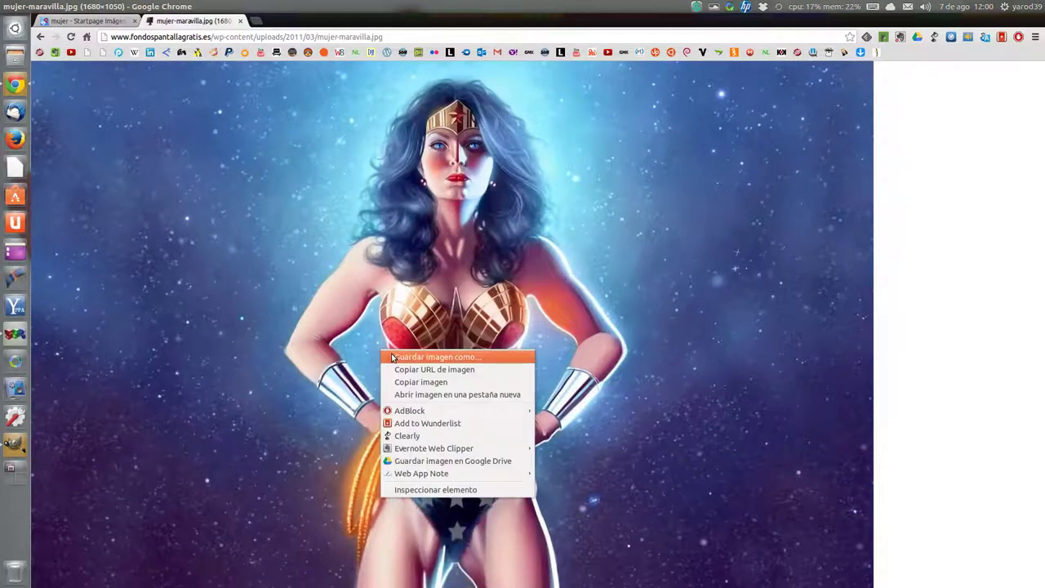
pyautogui.click(393, 357)
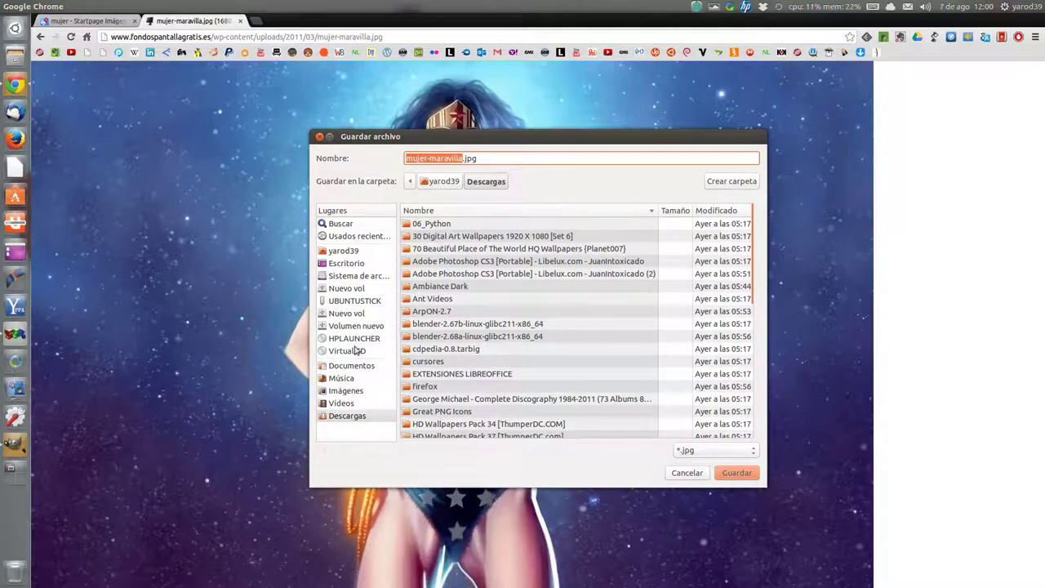
pyautogui.click(352, 392)
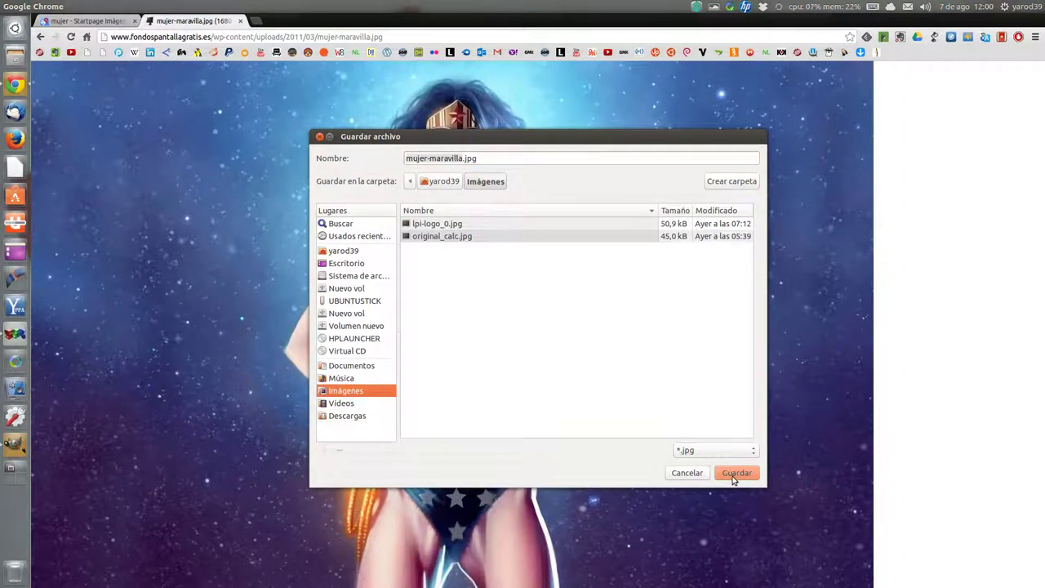
pyautogui.click(735, 473)
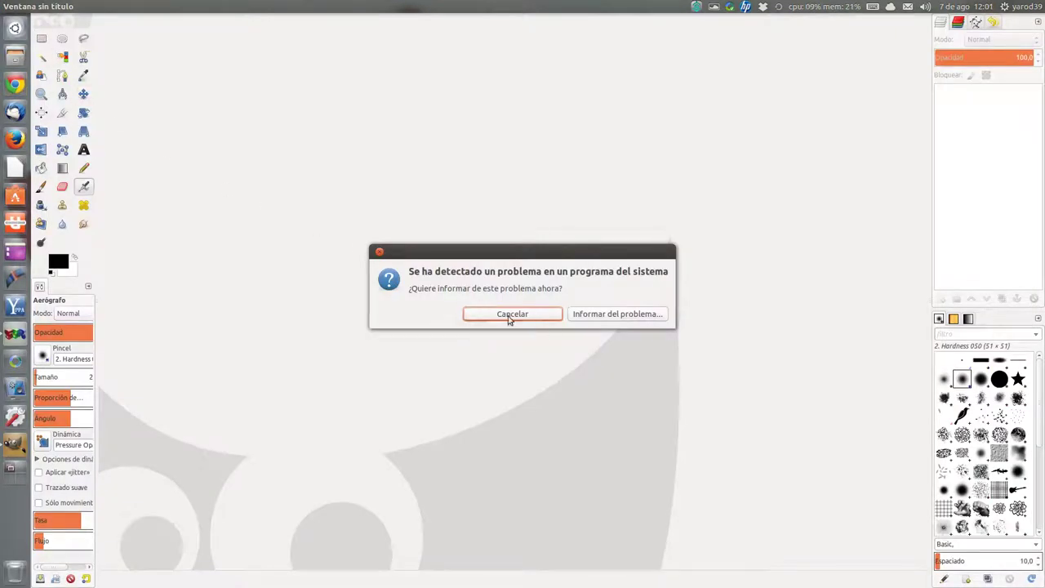
# Dismiss the problem report and open Imágenes/mujer-maravilla.jpg in GIMP
pyautogui.click(509, 319)
pyautogui.moveTo(245, 7)
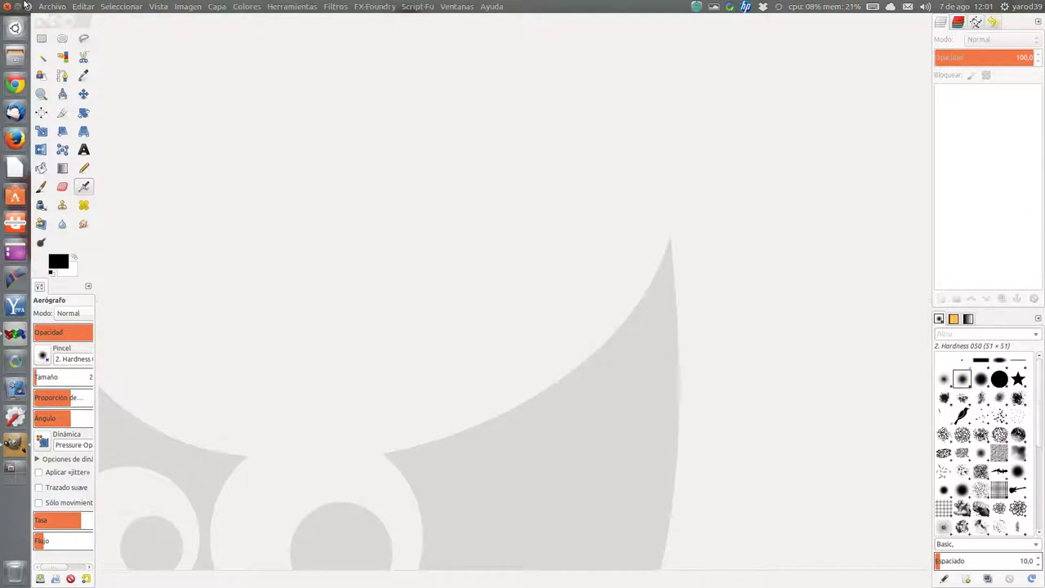
pyautogui.click(51, 7)
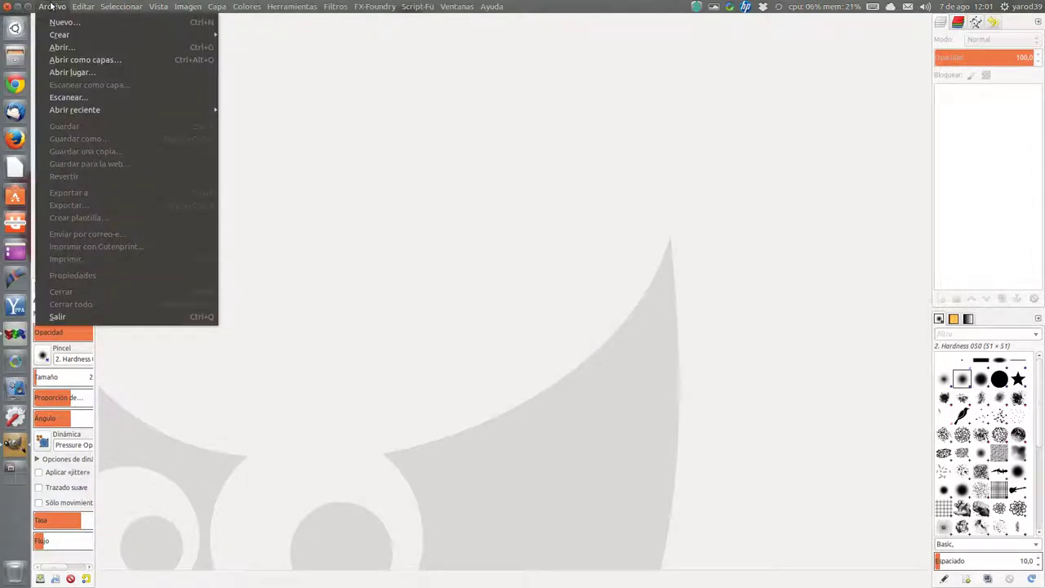
pyautogui.click(61, 48)
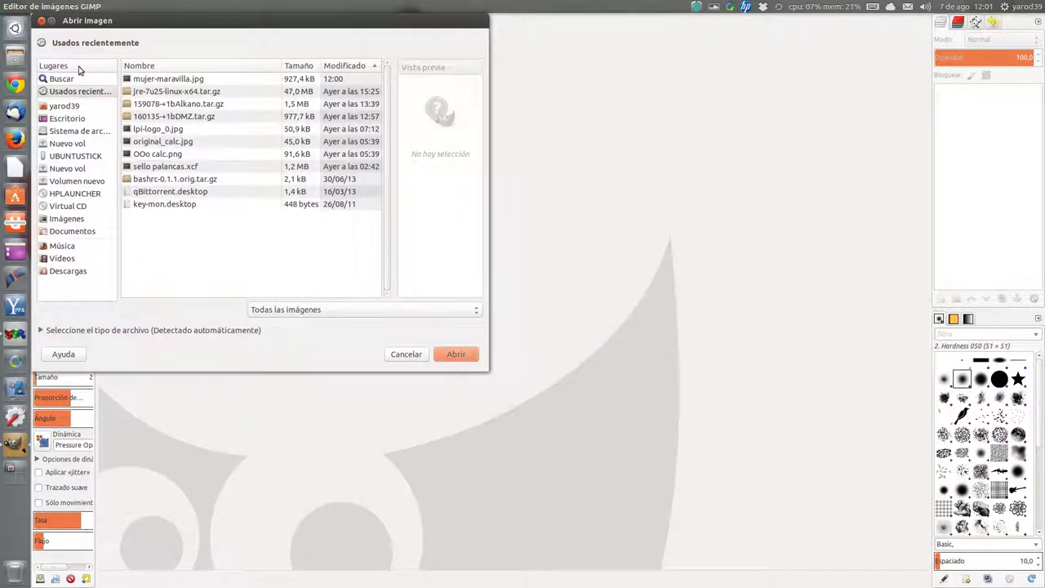
pyautogui.click(70, 218)
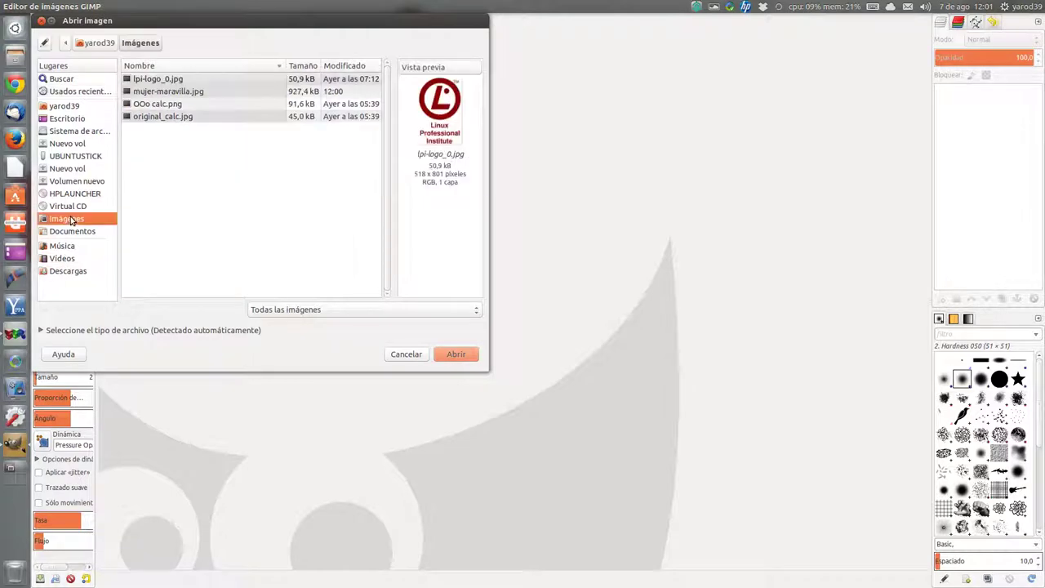
pyautogui.doubleClick(155, 92)
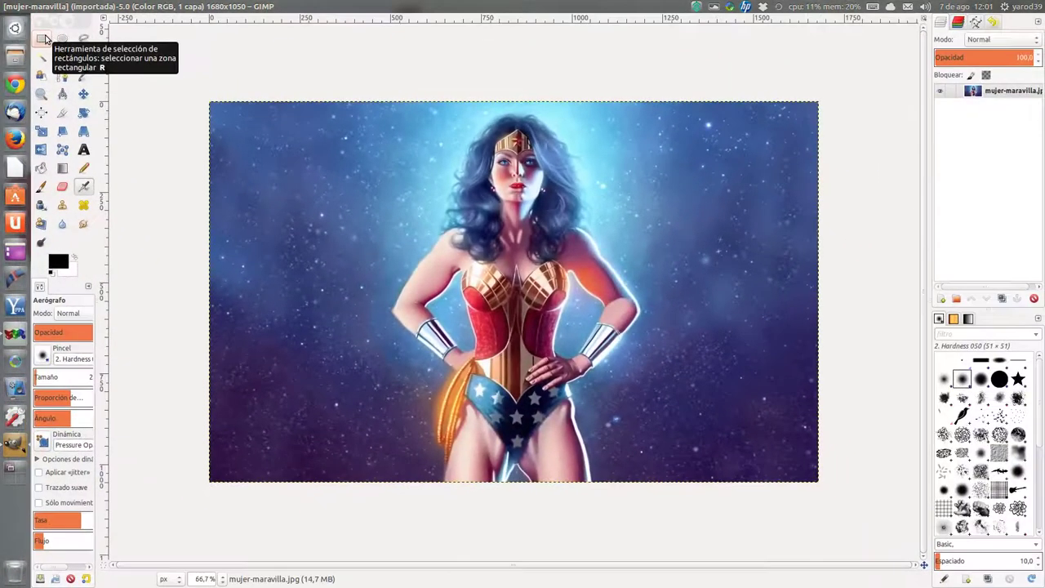
# Draw a full-height rectangle selection, about 855 px wide, around the central Wonder Woman figure
pyautogui.click(39, 40)
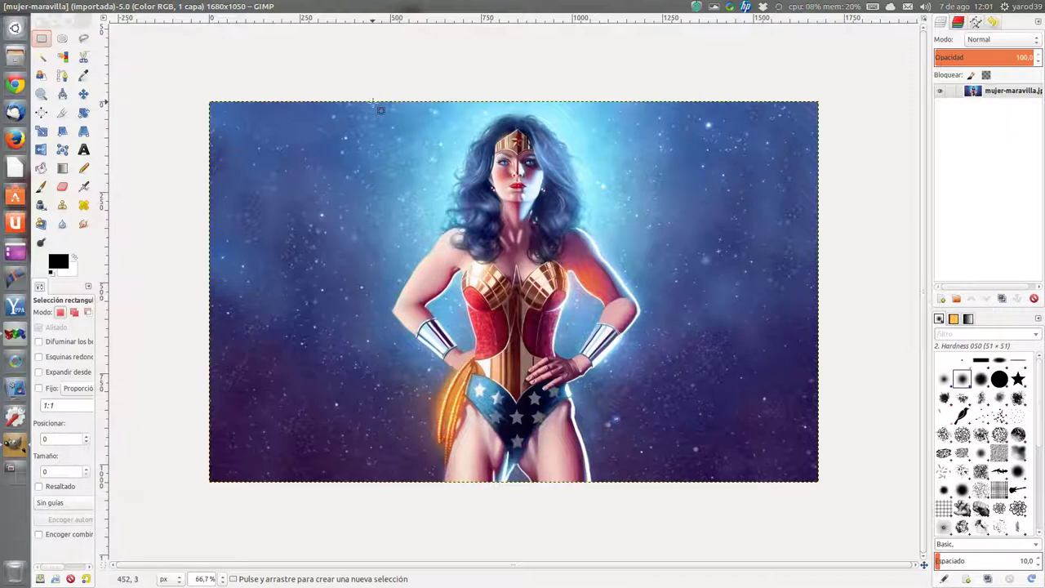
pyautogui.moveTo(374, 103)
pyautogui.mouseDown()
pyautogui.moveTo(640, 312)
pyautogui.moveTo(682, 484)
pyautogui.mouseUp()
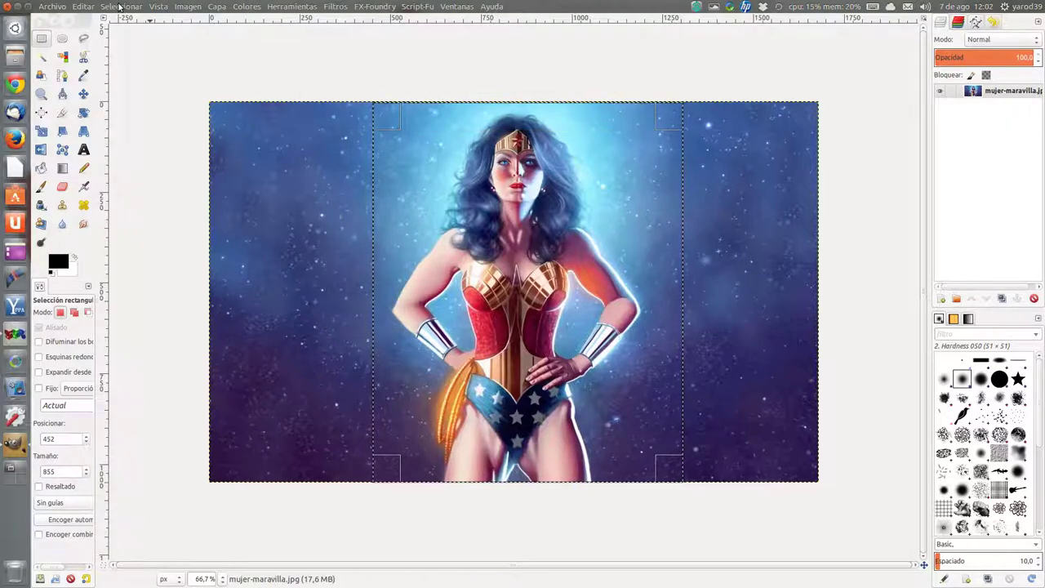
# Cut the selected Wonder Woman strip to the clipboard with Editar > Cortar
pyautogui.click(79, 7)
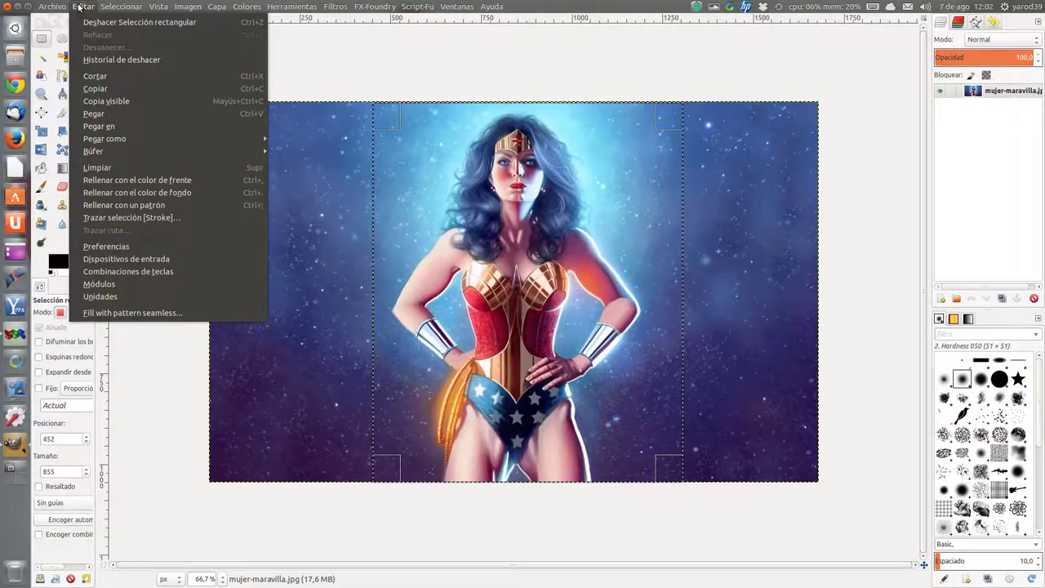
pyautogui.click(94, 77)
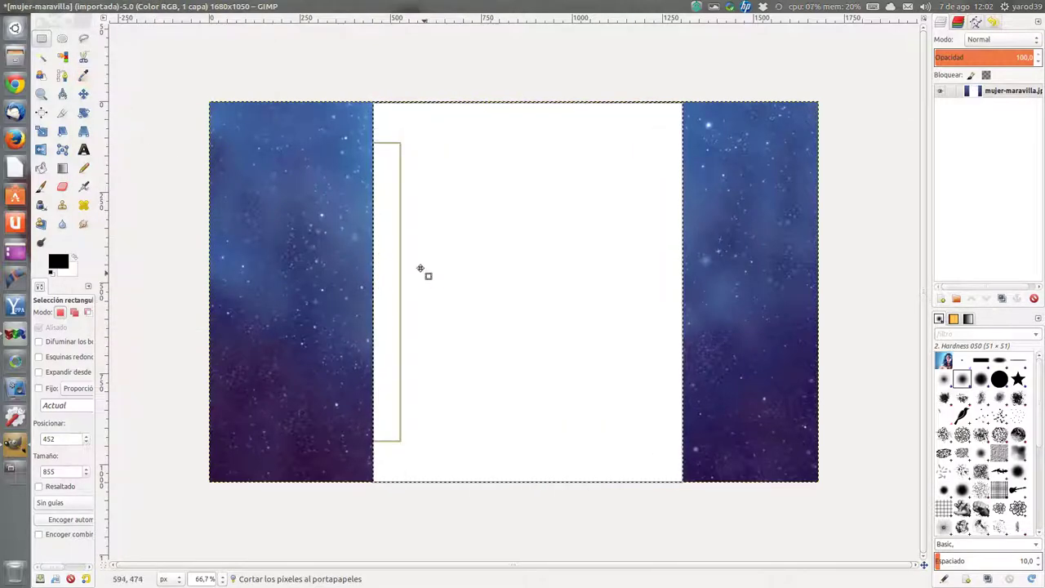
pyautogui.click(49, 7)
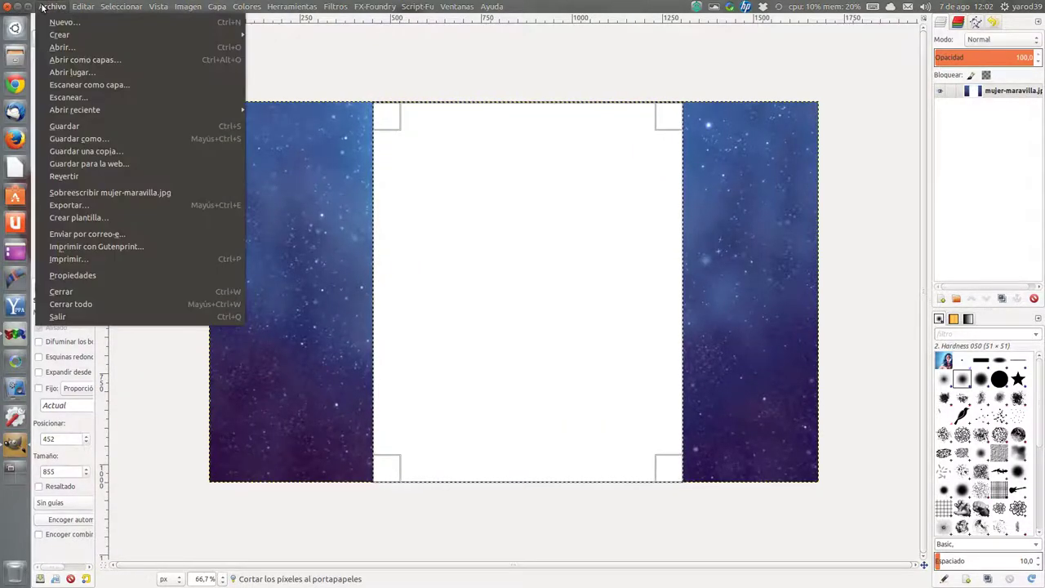
pyautogui.click(66, 23)
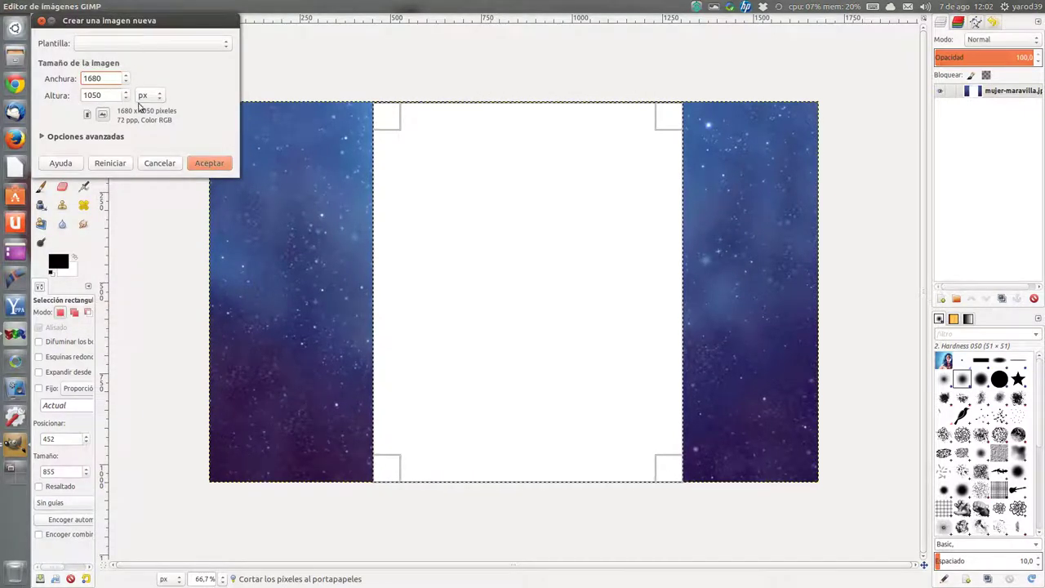
pyautogui.click(226, 46)
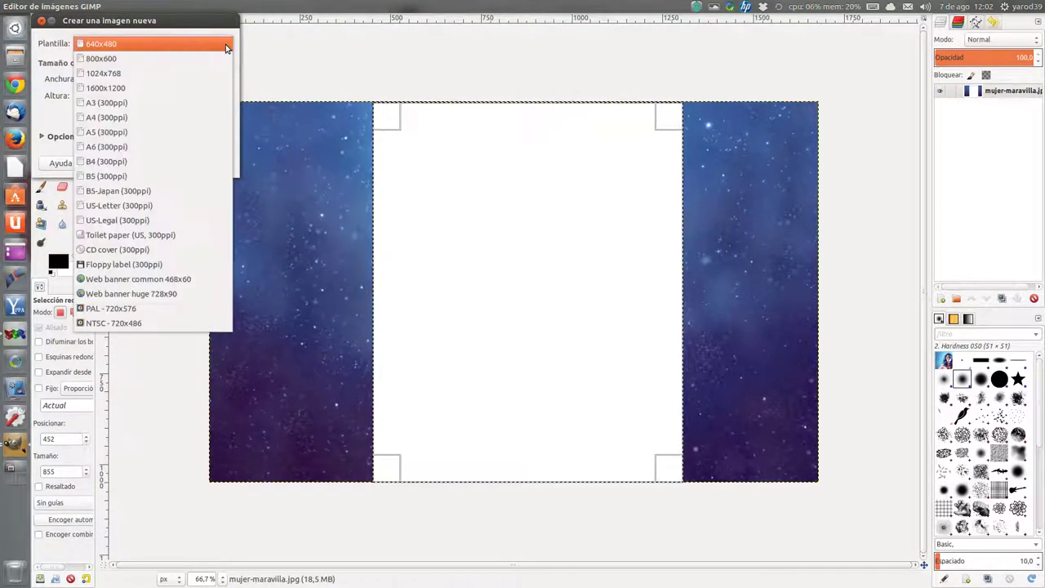
pyautogui.click(226, 46)
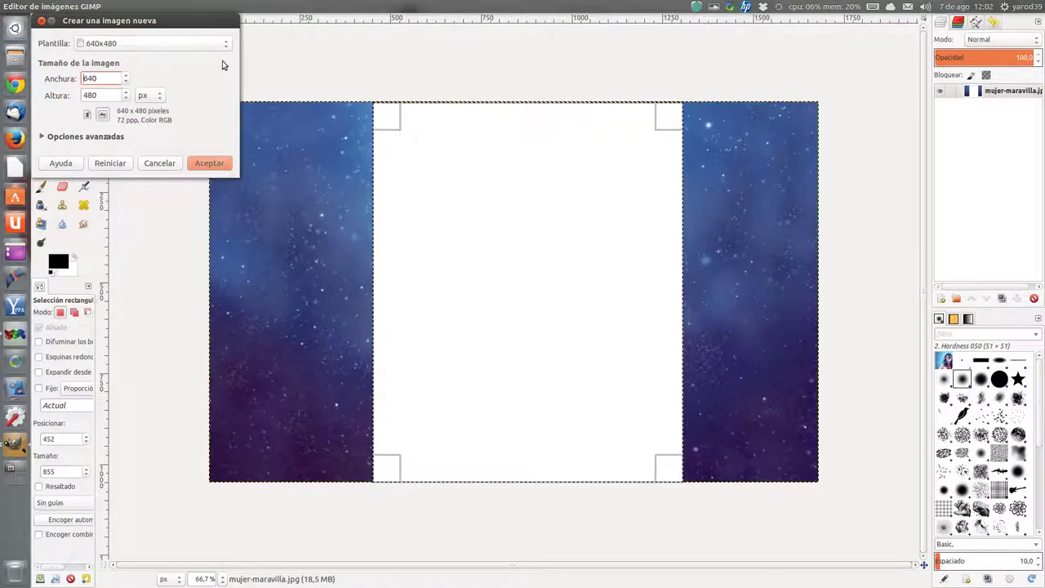
pyautogui.click(160, 163)
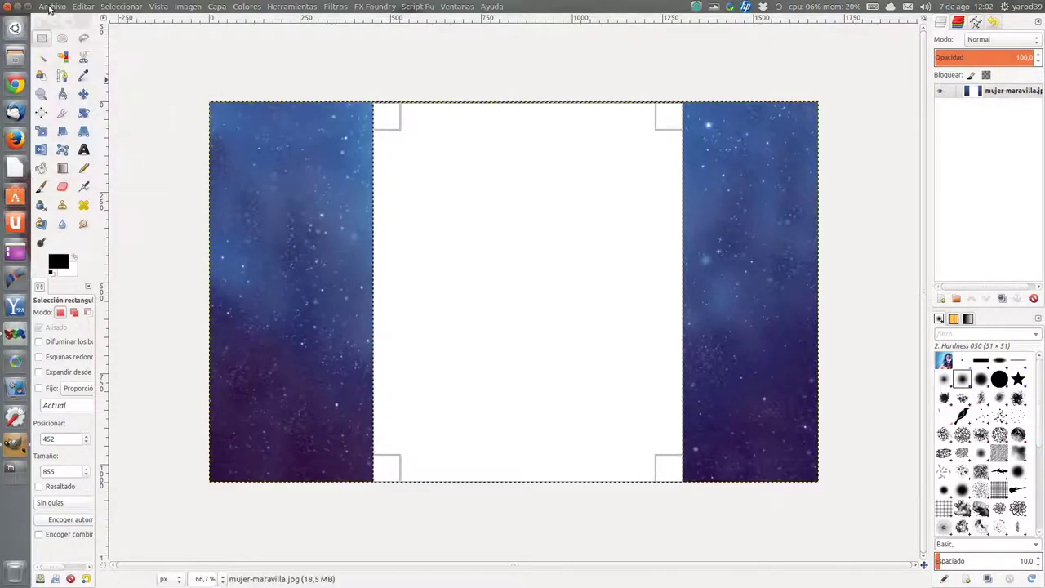
pyautogui.click(50, 7)
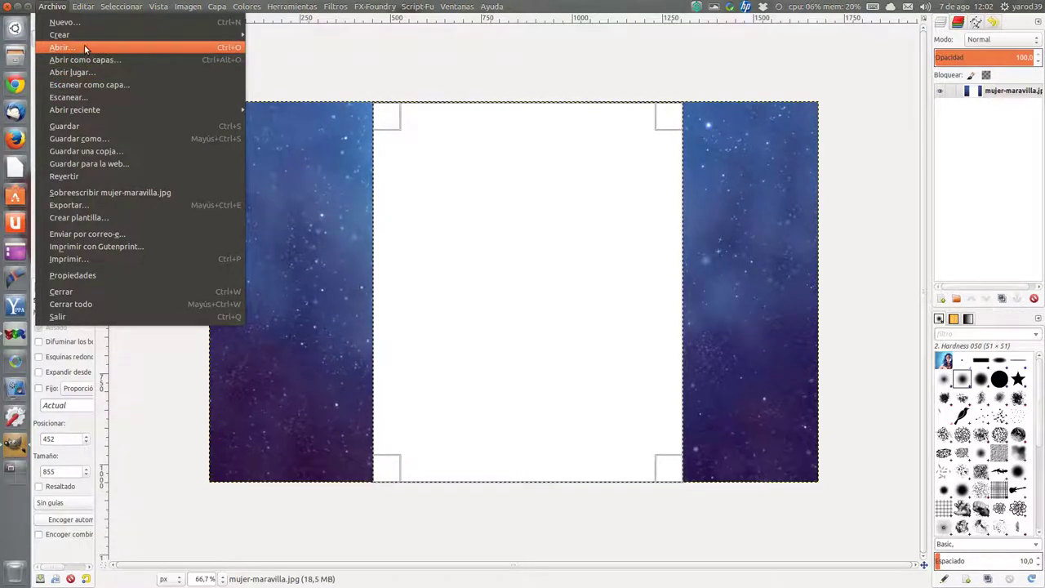
pyautogui.moveTo(60, 34)
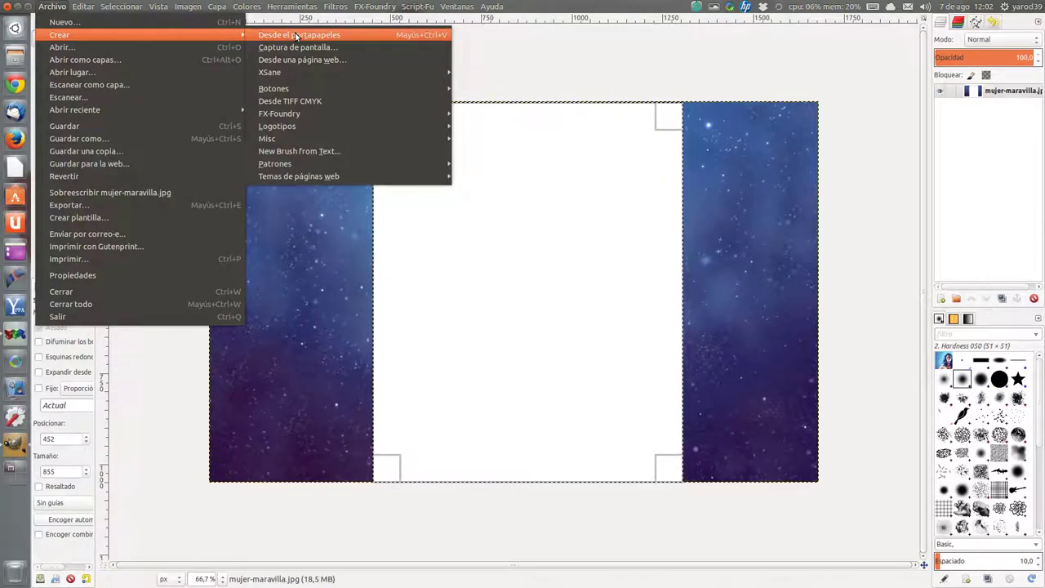
pyautogui.click(295, 35)
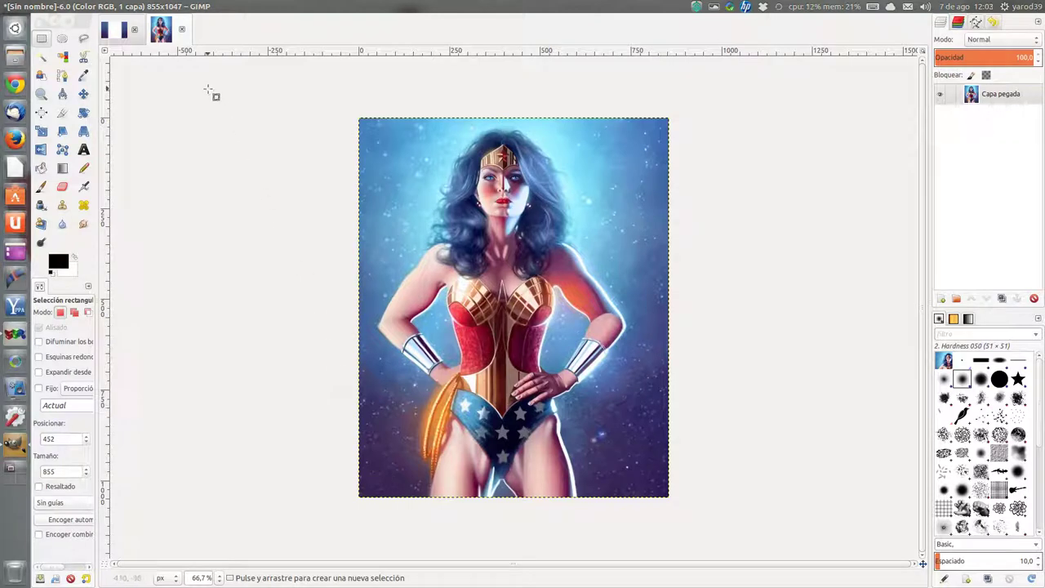
pyautogui.click(183, 30)
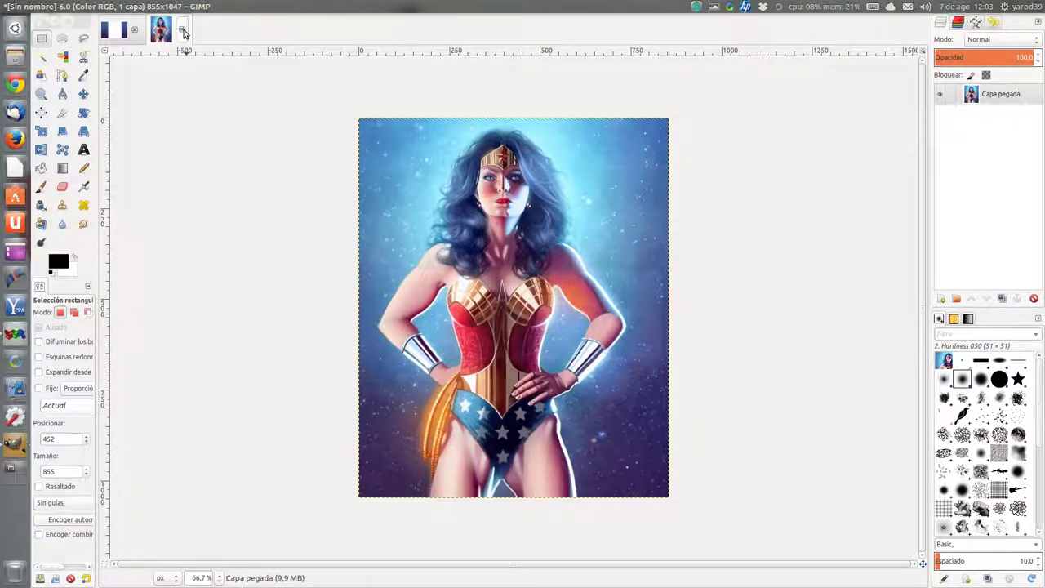
pyautogui.click(459, 349)
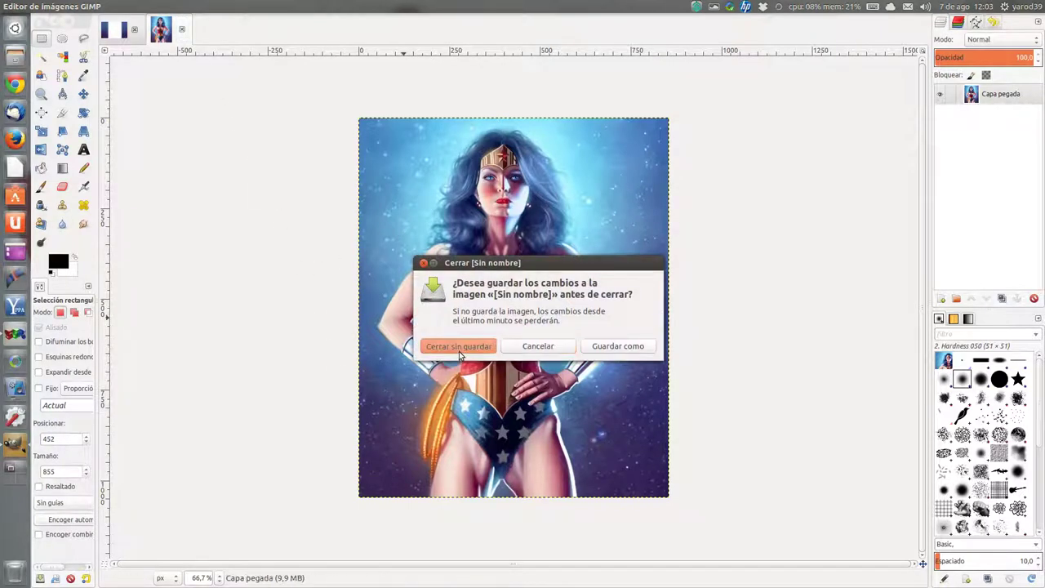
# Undo the cut, crop to the selection, then undo the crop to restore 1680×1050
pyautogui.click(81, 6)
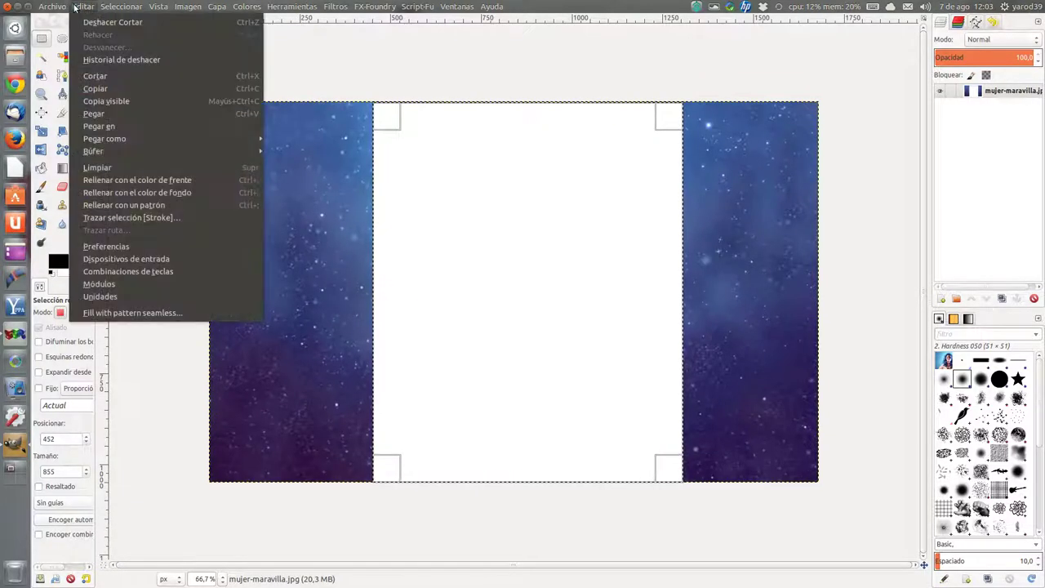
pyautogui.click(94, 23)
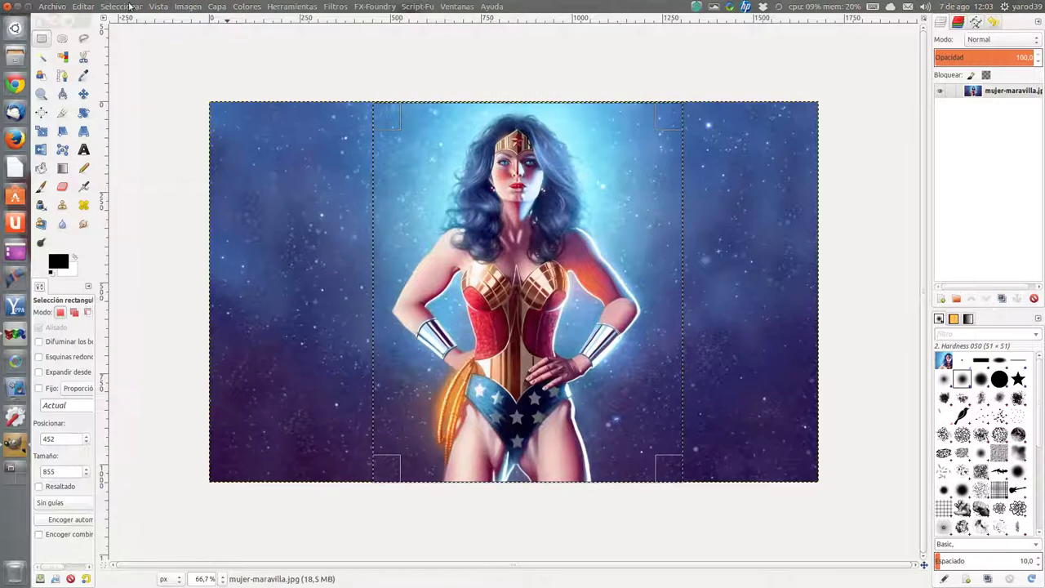
pyautogui.click(217, 7)
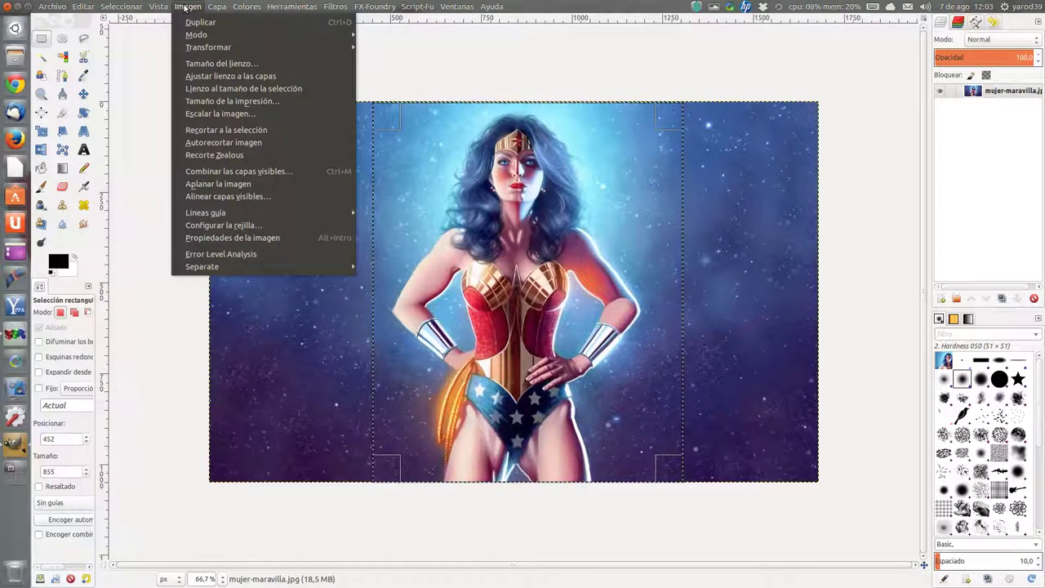
pyautogui.click(203, 131)
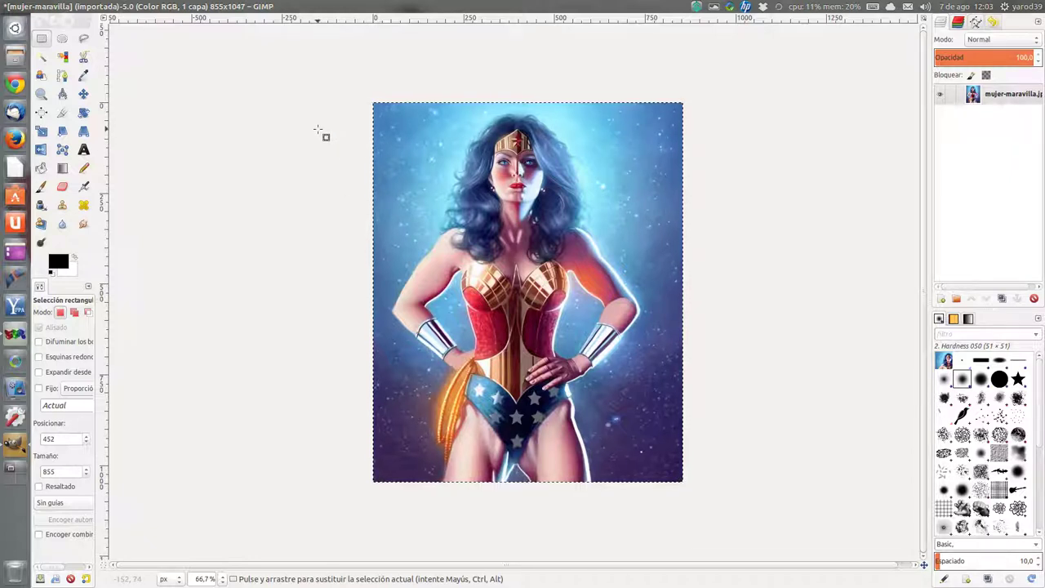
pyautogui.click(81, 7)
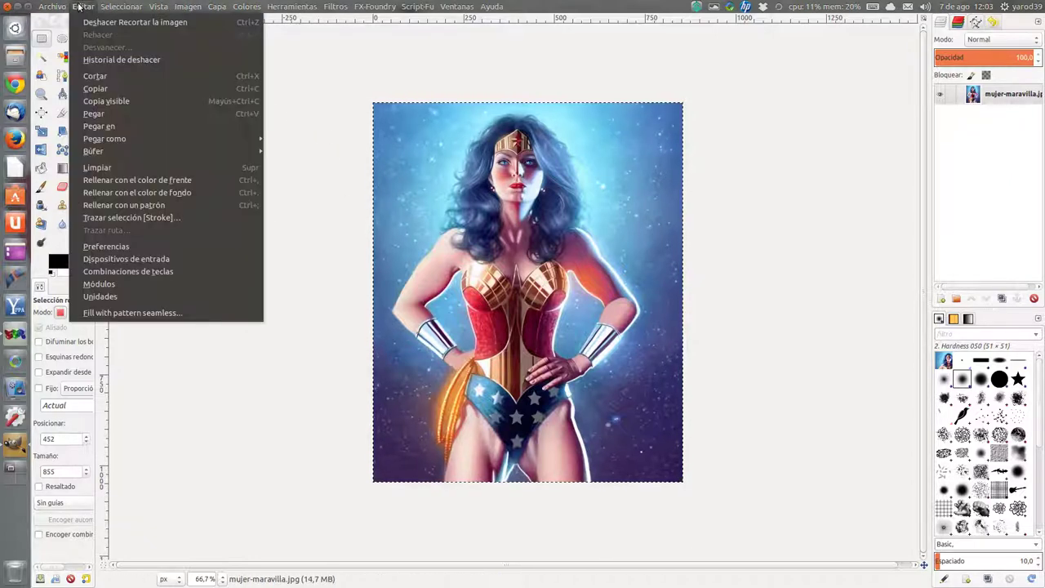
pyautogui.click(85, 17)
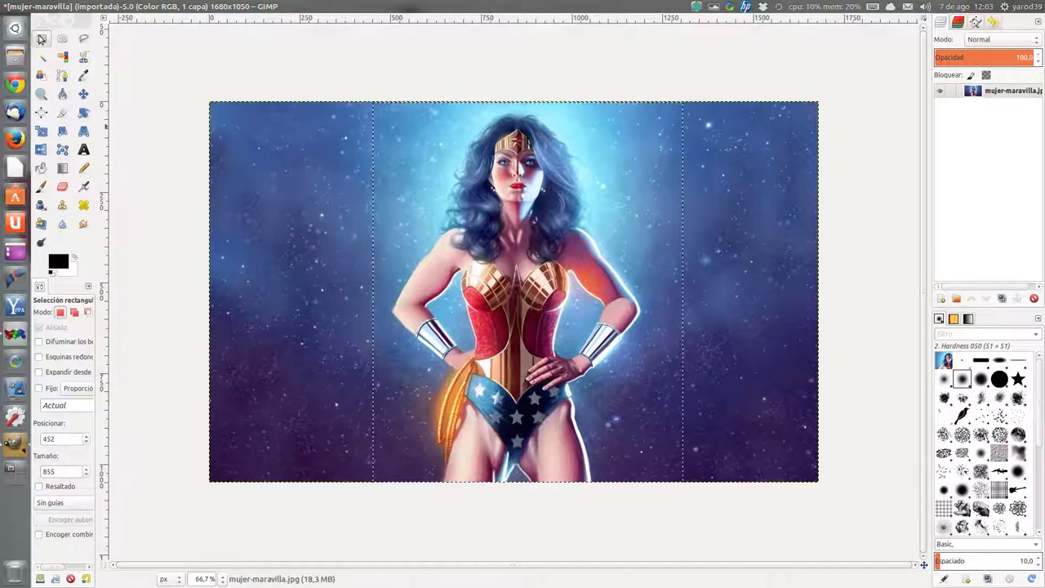
# Switch to the Paths tool and dismiss a stray launcher menu
pyautogui.click(61, 77)
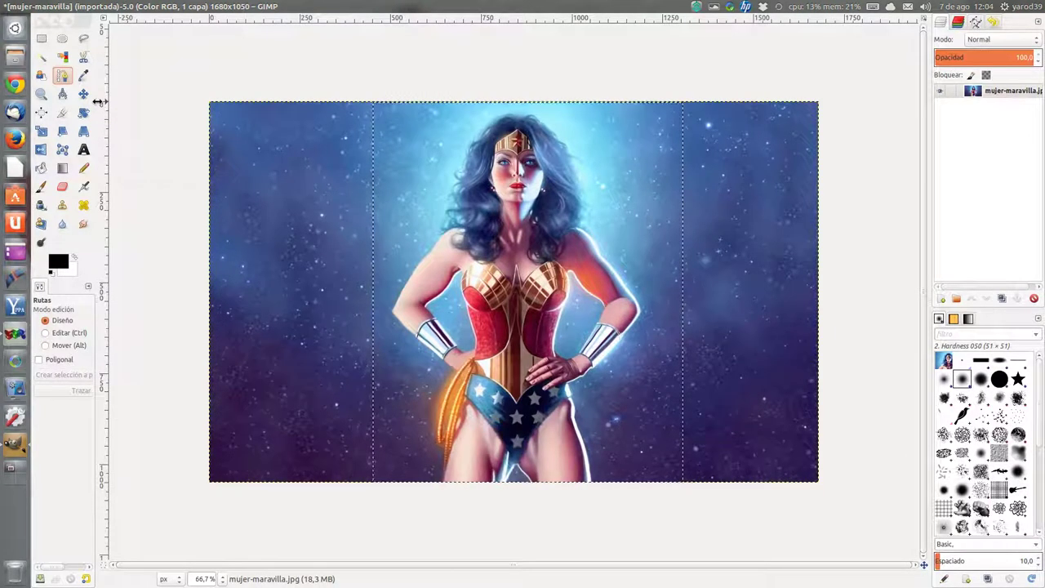
pyautogui.rightClick(9, 114)
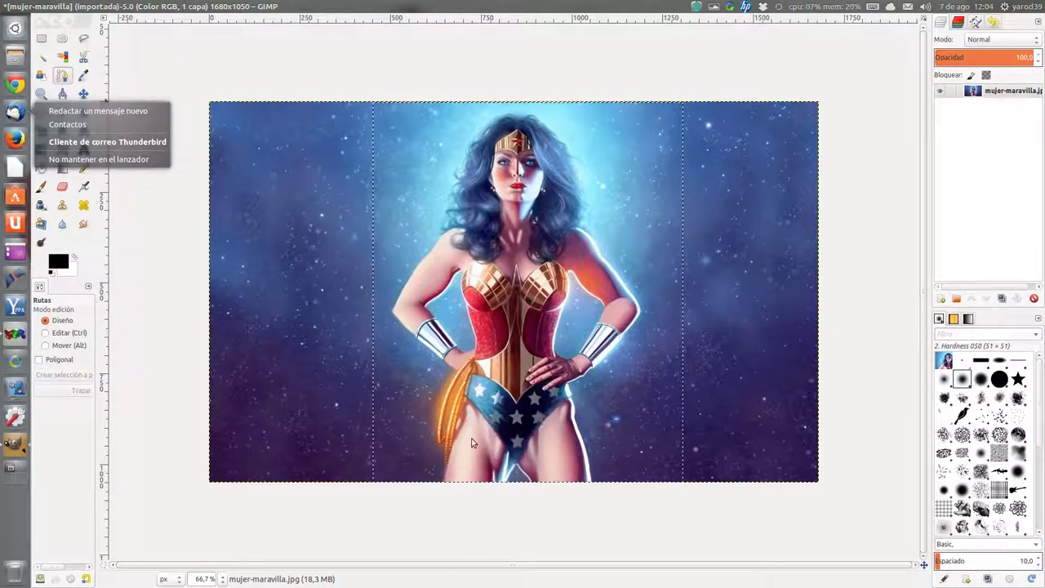
pyautogui.click(447, 475)
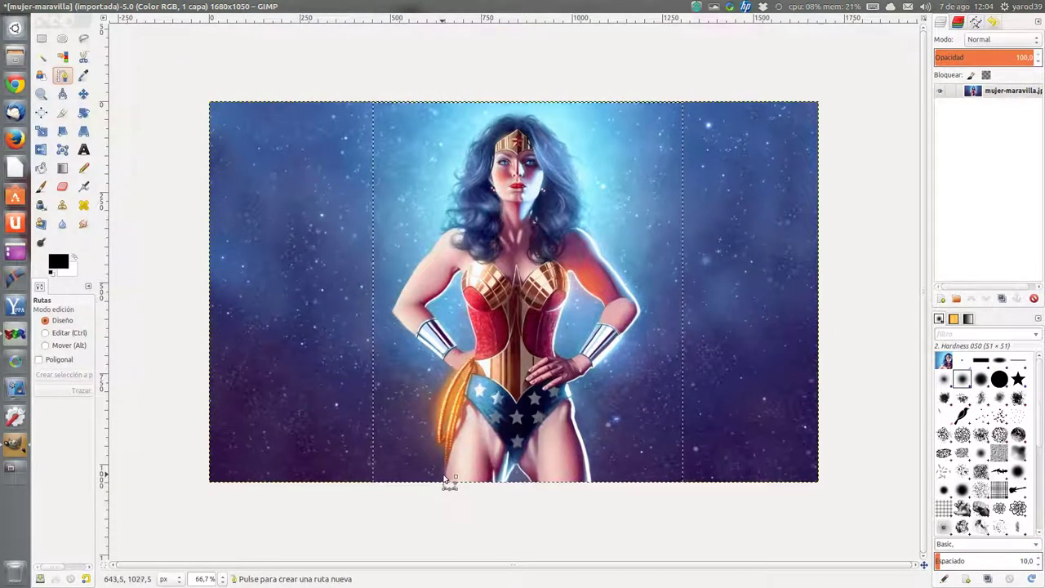
# Place anchors from the left leg edge up the hip, forearm, upper arm and shoulder
pyautogui.click(442, 467)
pyautogui.click(439, 452)
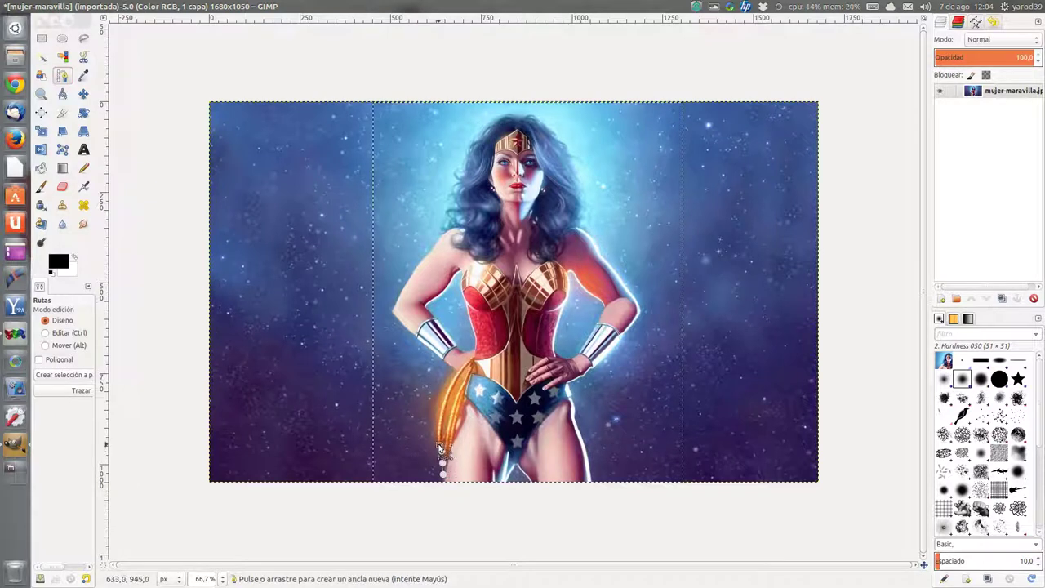
pyautogui.click(434, 434)
pyautogui.click(432, 425)
pyautogui.click(436, 400)
pyautogui.click(439, 390)
pyautogui.click(444, 382)
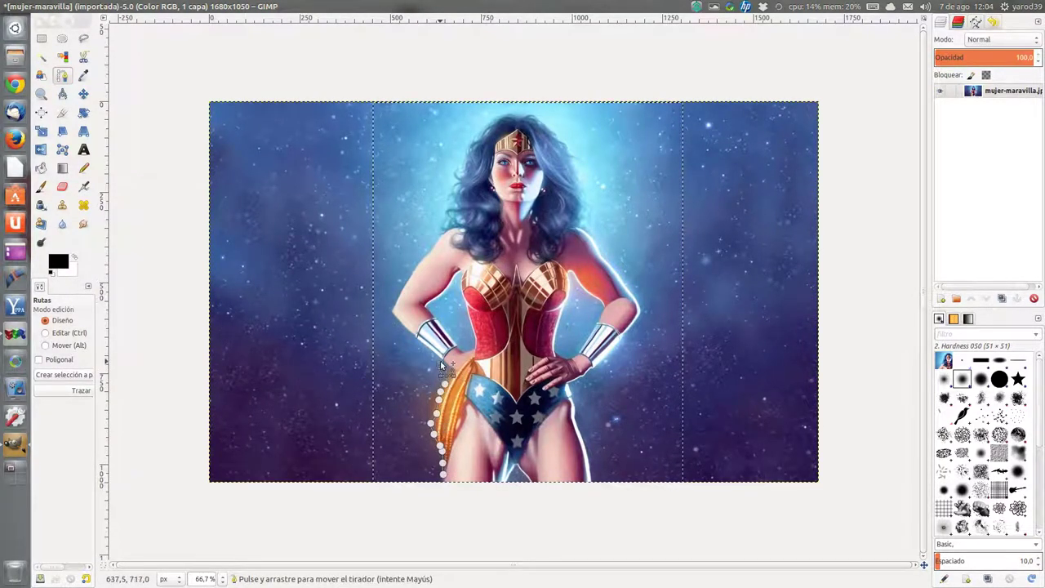
pyautogui.click(440, 364)
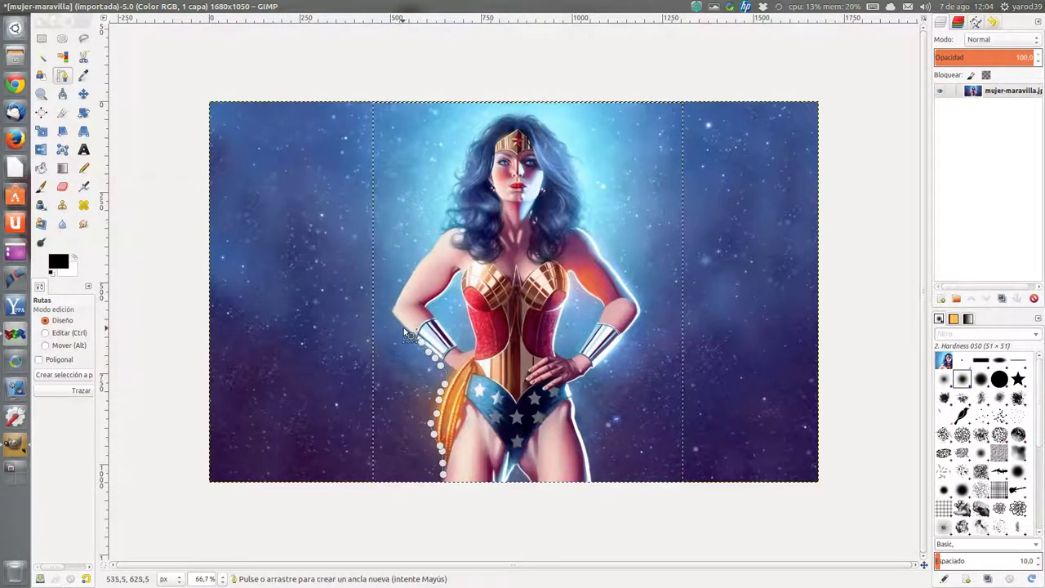
pyautogui.click(396, 320)
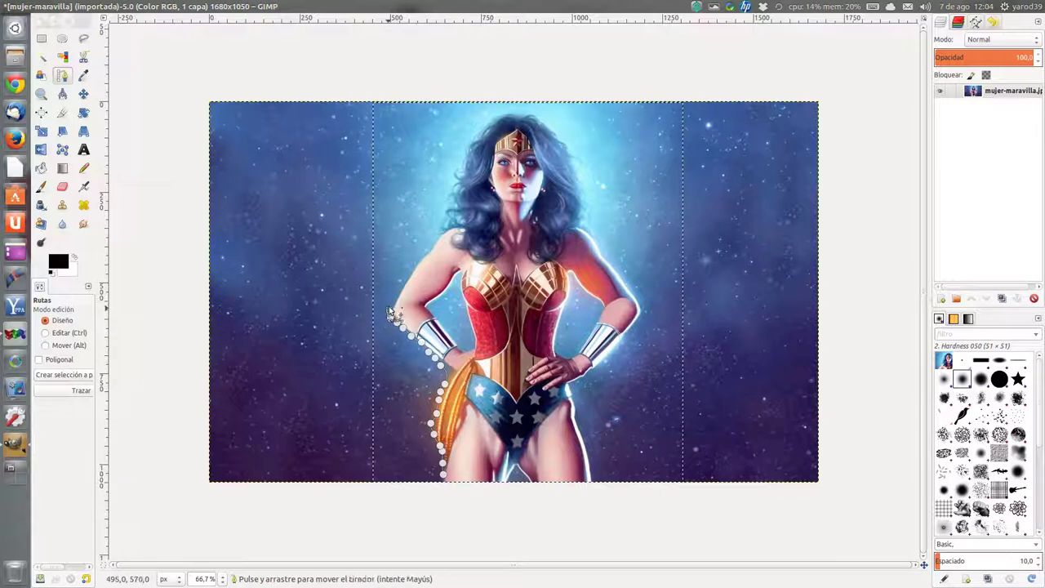
pyautogui.click(394, 295)
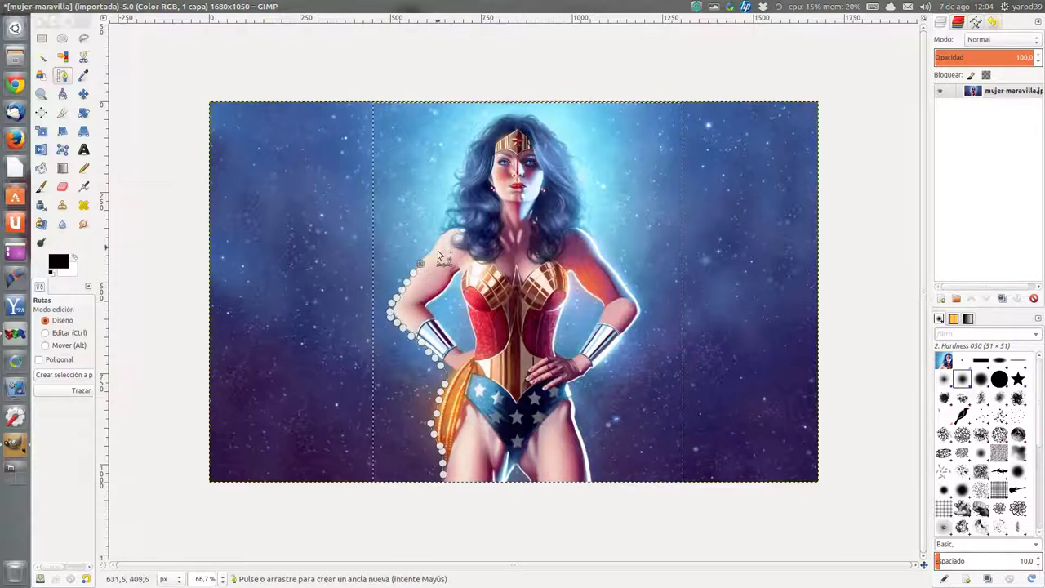
pyautogui.click(426, 252)
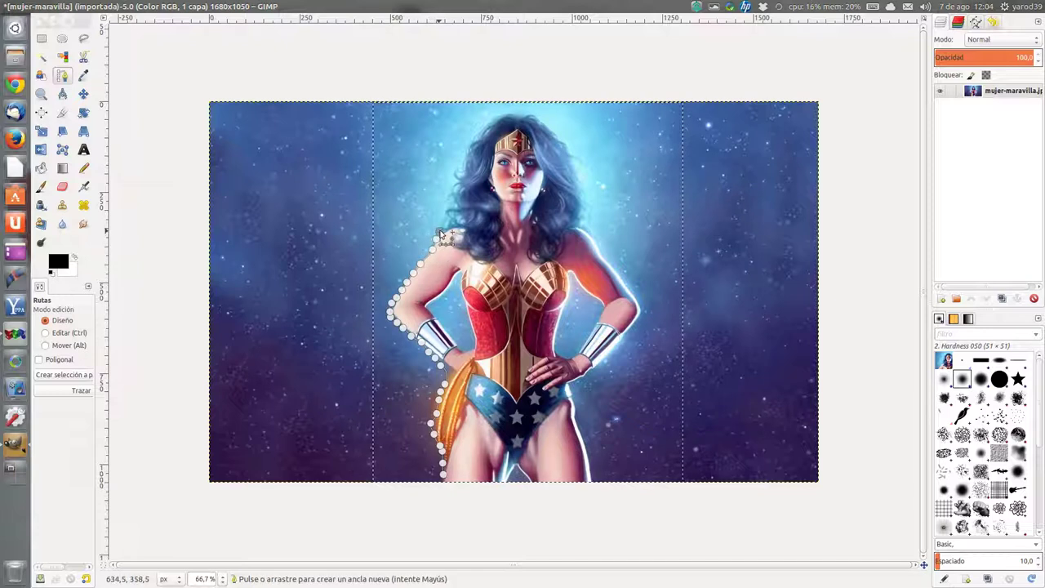
pyautogui.click(442, 223)
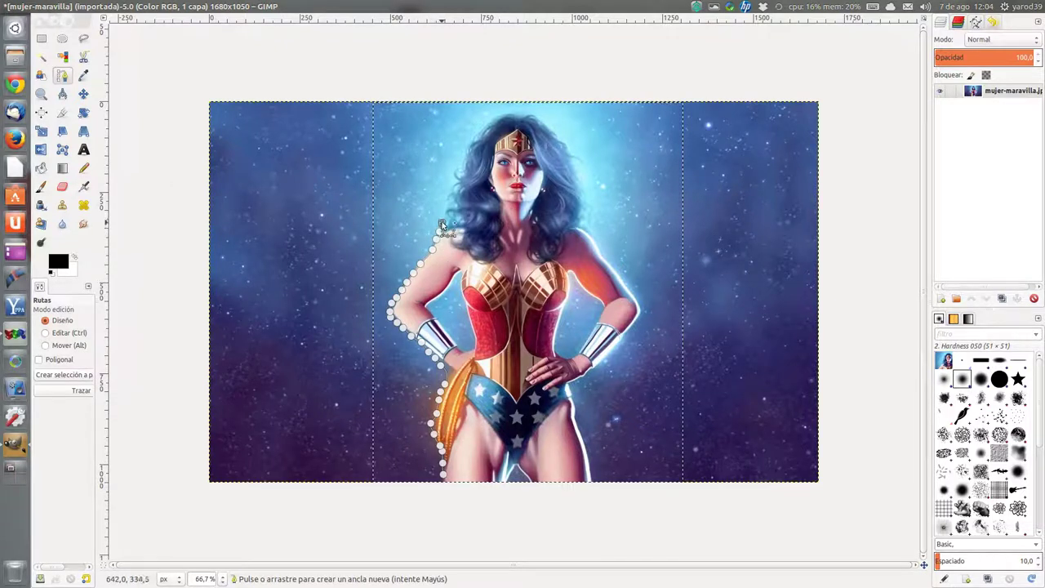
# Continue the path over the top of the hair and down its right side
pyautogui.click(462, 162)
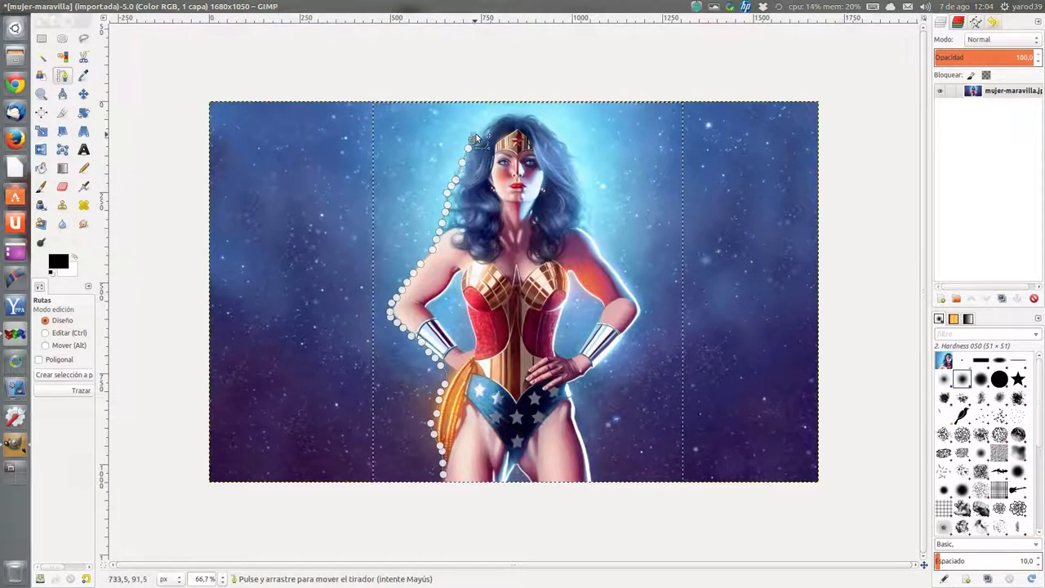
pyautogui.click(482, 131)
pyautogui.click(506, 117)
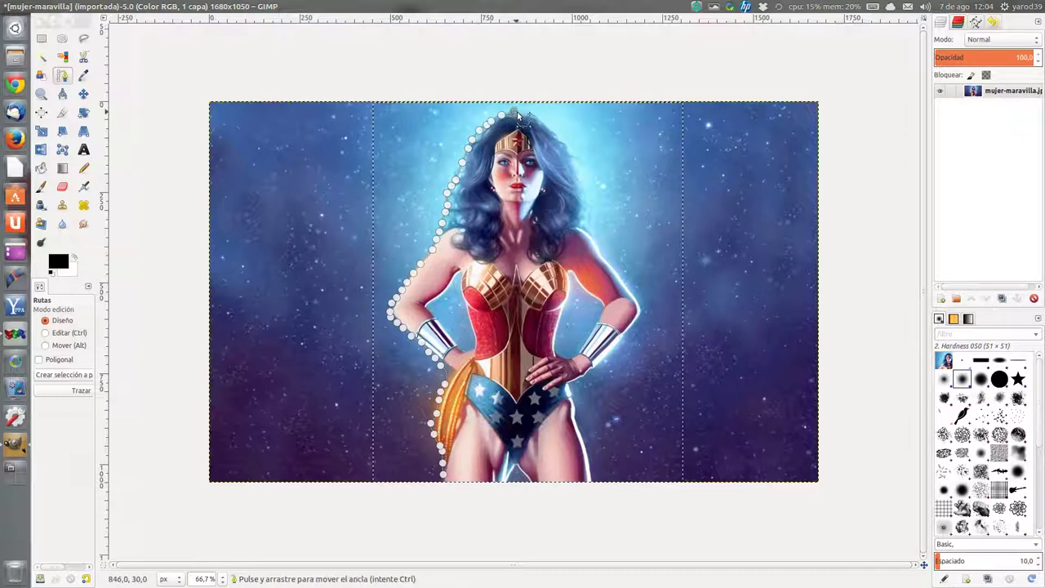
pyautogui.click(529, 111)
pyautogui.click(547, 128)
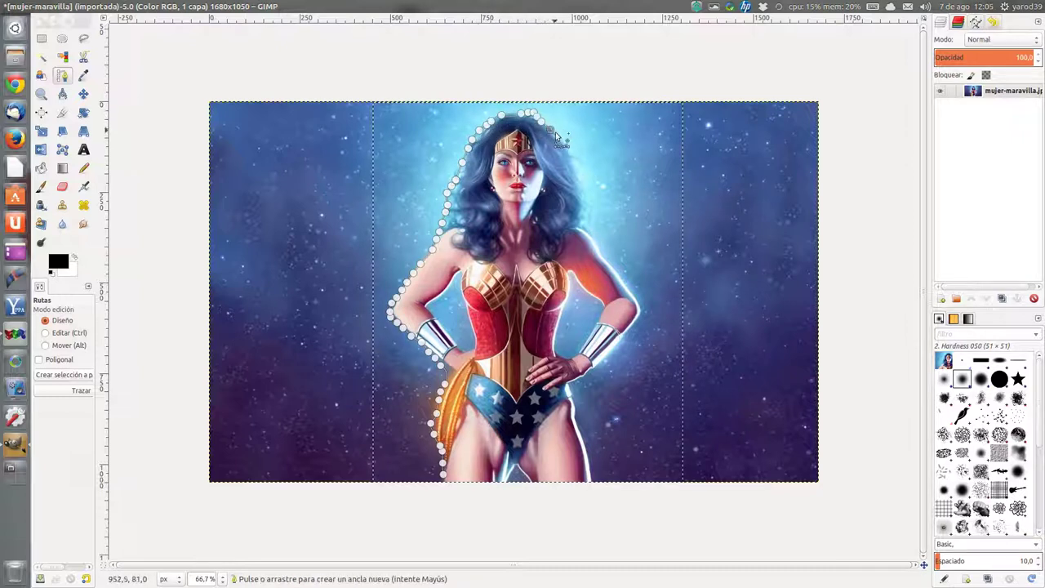
pyautogui.click(561, 143)
pyautogui.click(566, 153)
pyautogui.click(573, 173)
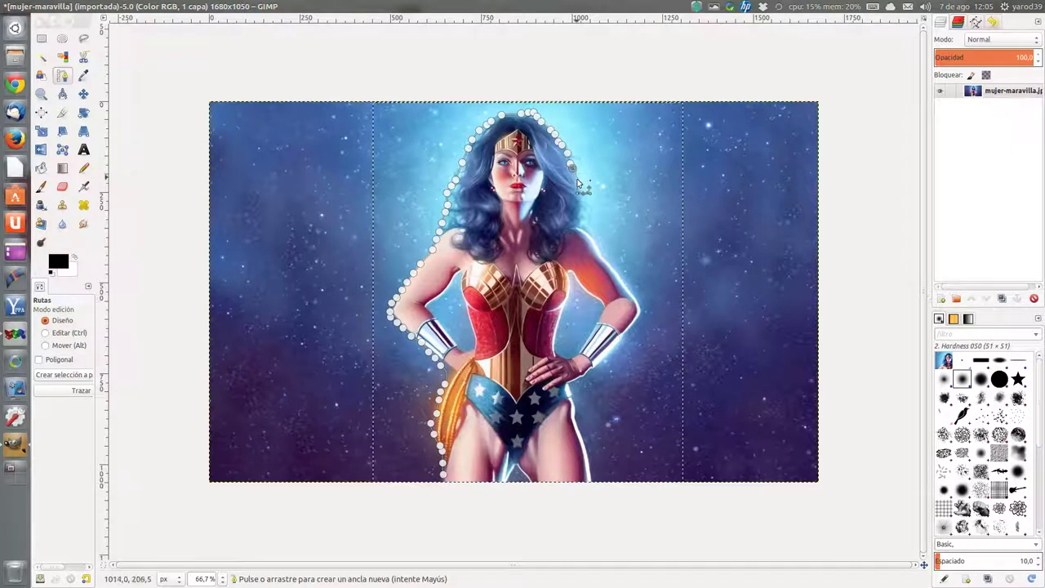
pyautogui.click(578, 193)
pyautogui.click(580, 204)
# Trace anchors from the right shoulder past the elbow along the forearm to the hand
pyautogui.click(585, 223)
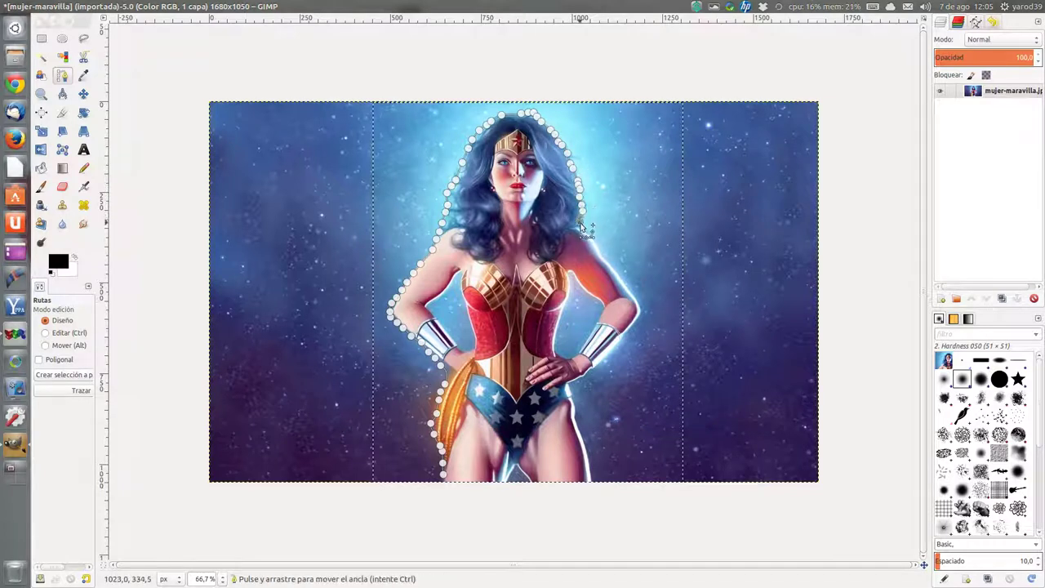
pyautogui.click(595, 239)
pyautogui.click(601, 247)
pyautogui.click(609, 260)
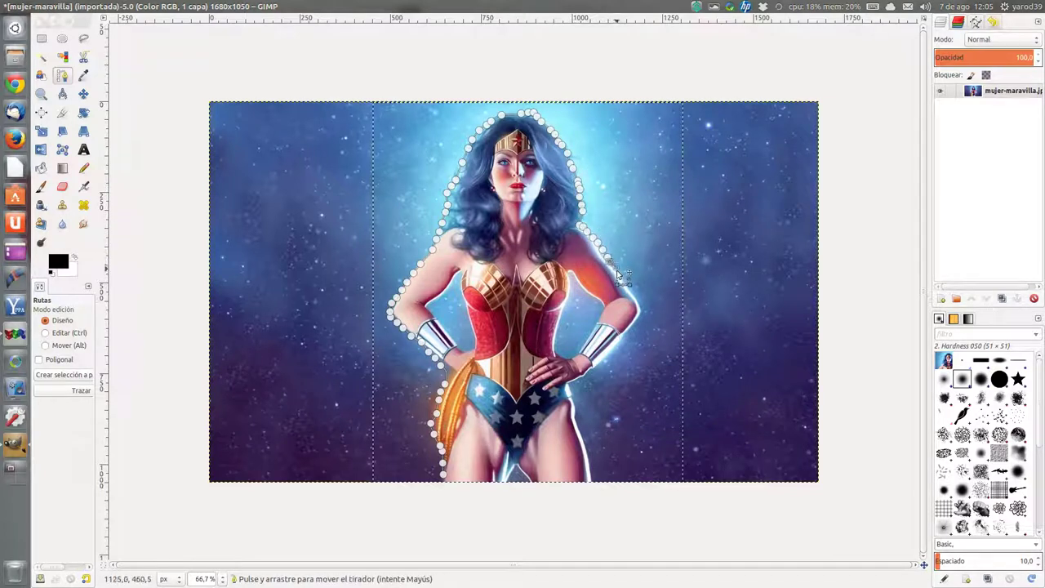
pyautogui.click(637, 300)
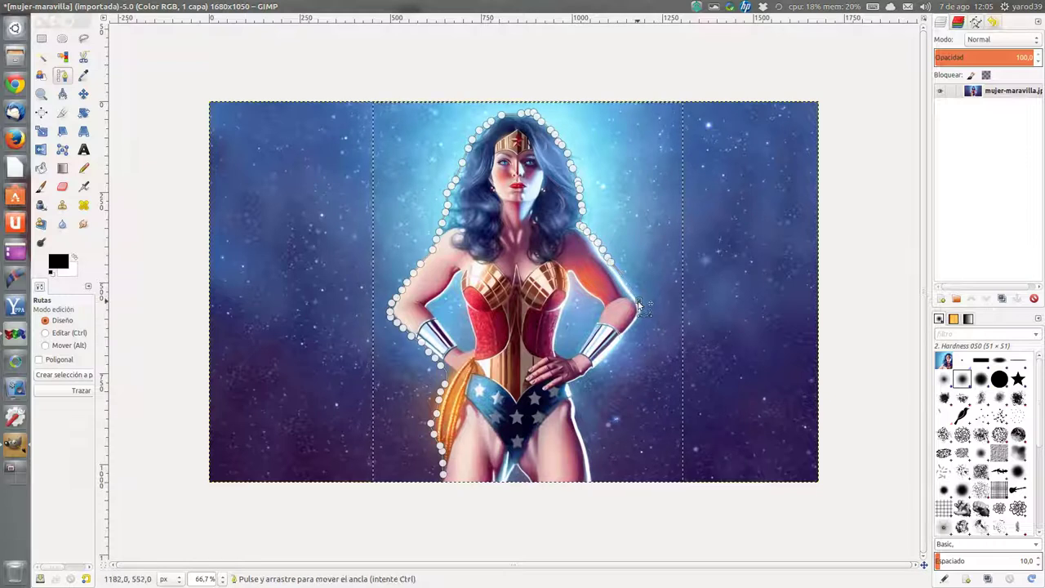
pyautogui.click(638, 321)
pyautogui.click(633, 327)
pyautogui.click(627, 334)
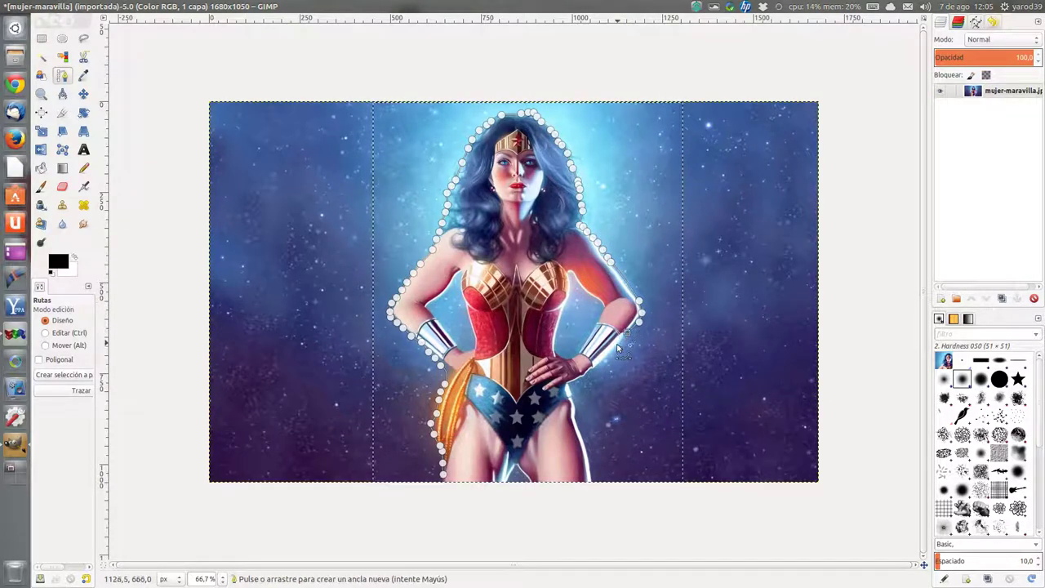
pyautogui.click(605, 358)
# Finish the path down the right hip and leg to the image's bottom edge
pyautogui.click(575, 391)
pyautogui.click(571, 400)
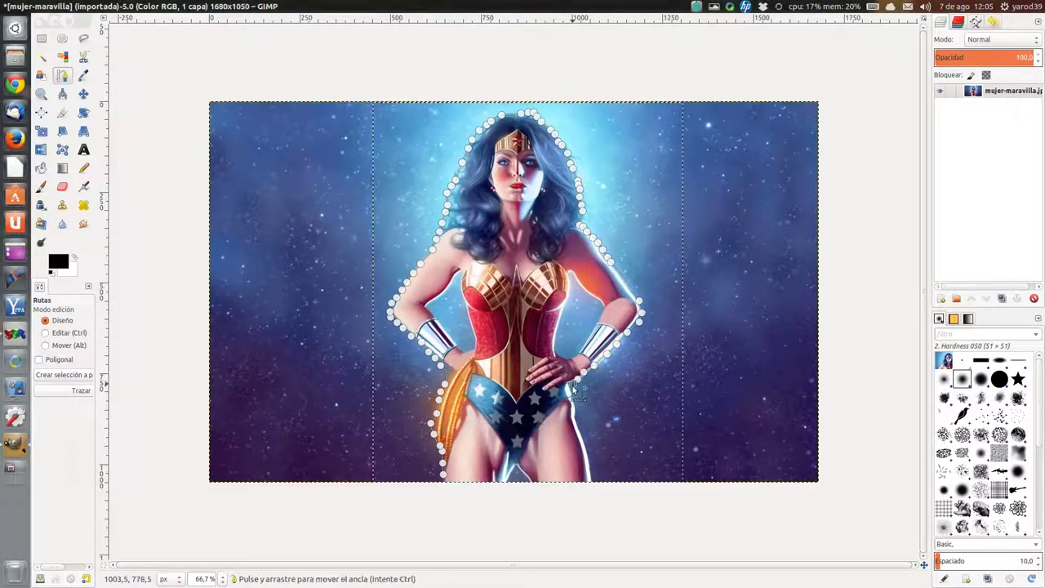
pyautogui.click(573, 410)
pyautogui.click(577, 419)
pyautogui.click(583, 439)
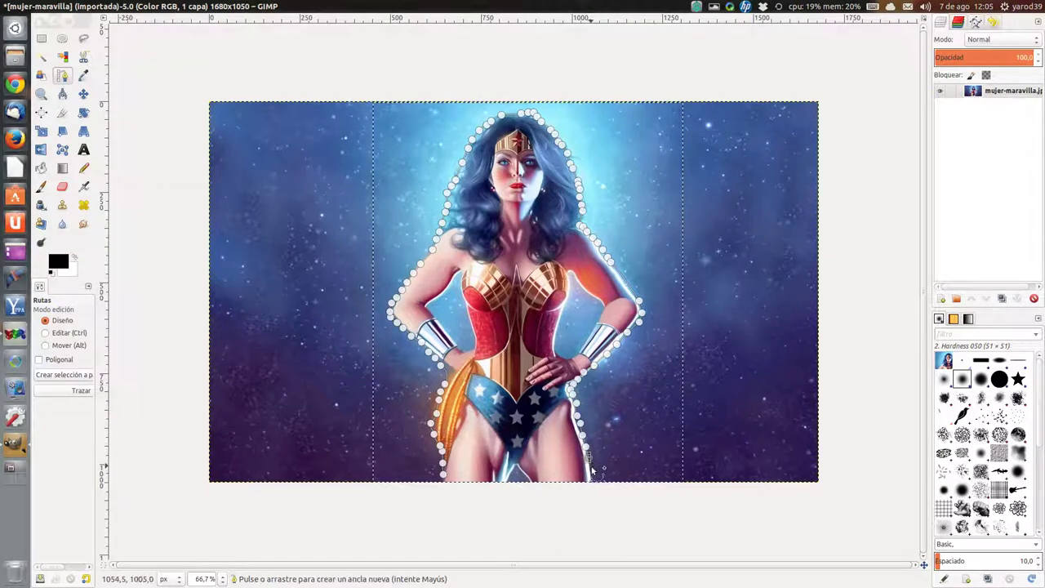
pyautogui.click(592, 465)
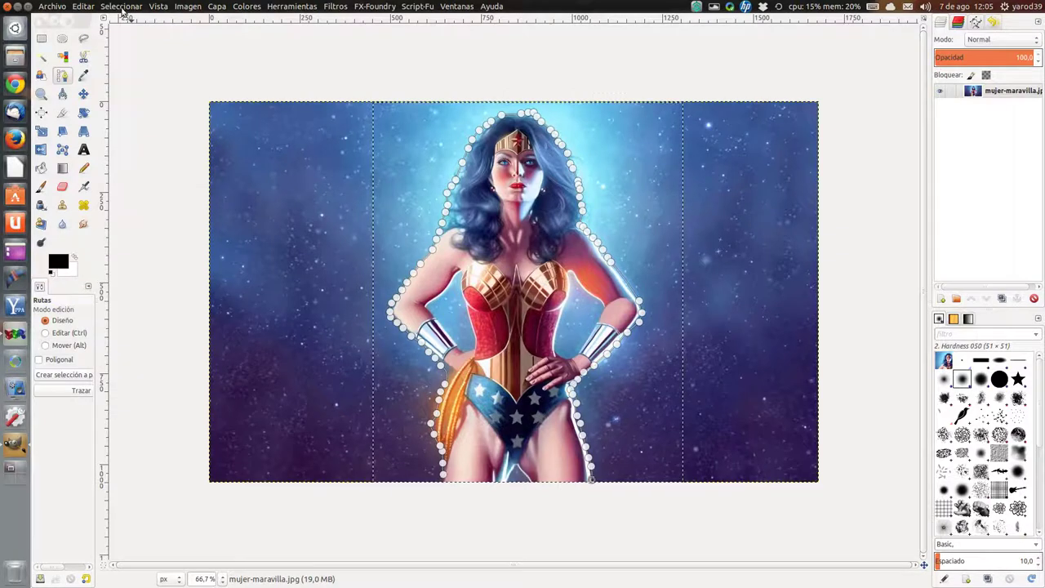
pyautogui.click(120, 8)
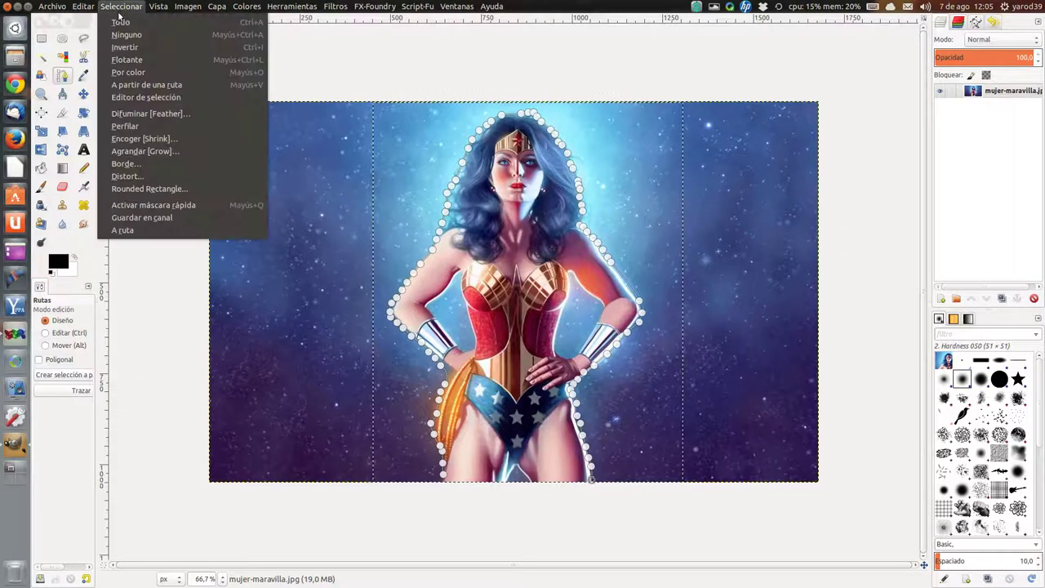
# Convert the traced path to a selection and crop the image to it (696×1015)
pyautogui.click(135, 86)
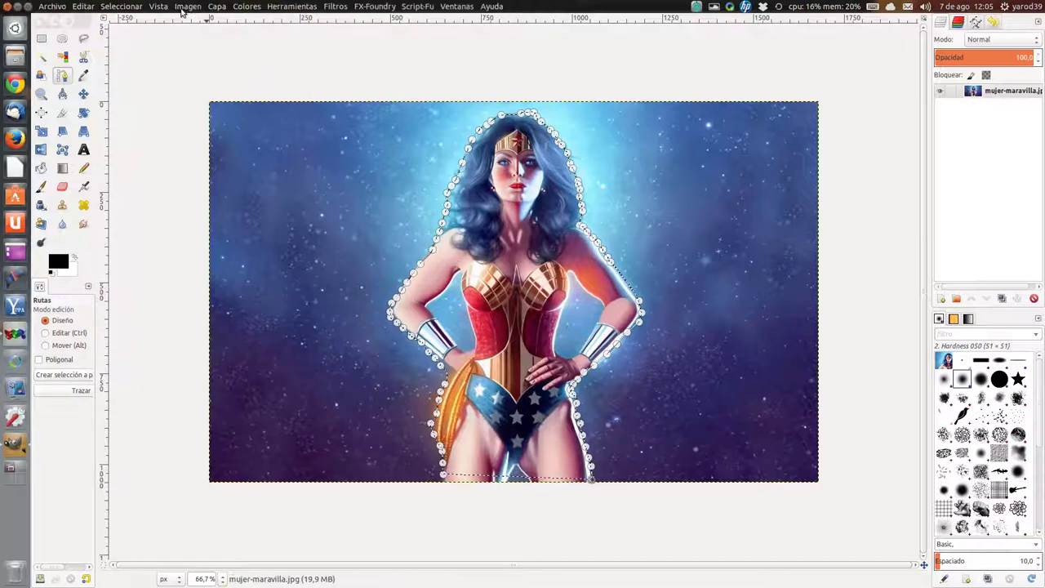
pyautogui.click(187, 7)
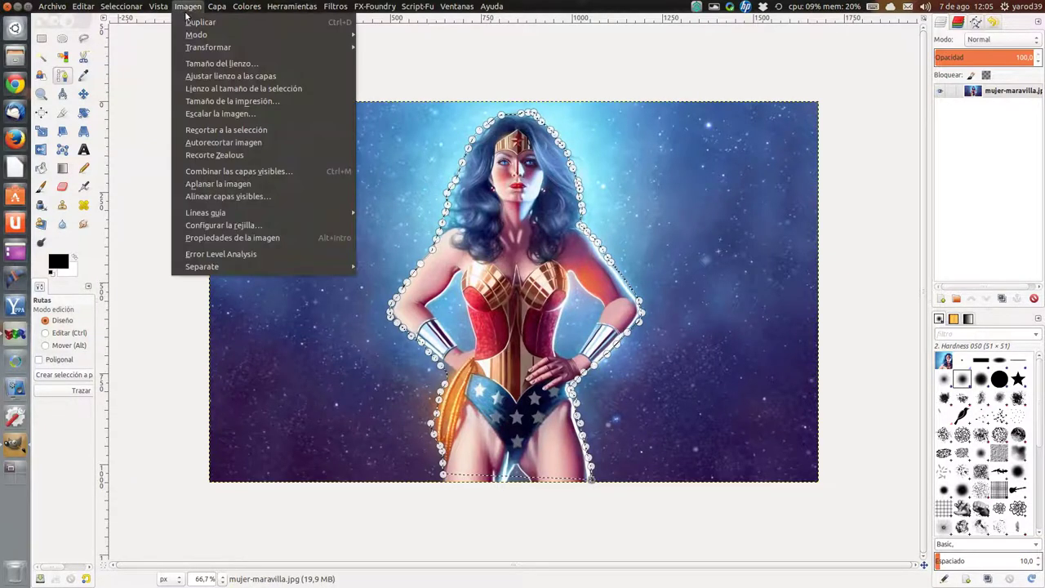
pyautogui.click(205, 132)
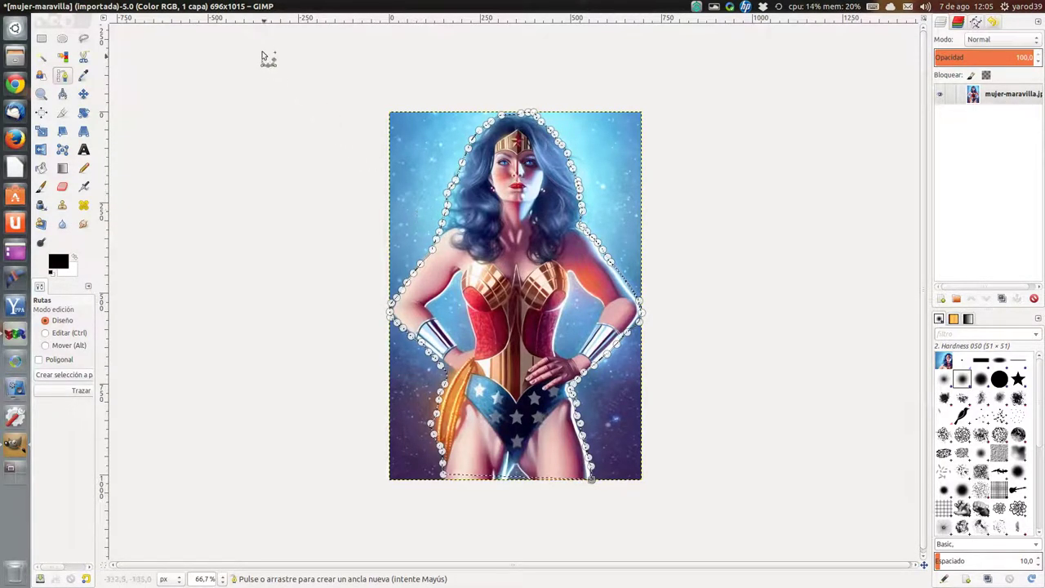
# Invert the selection and cut away the starry background, leaving white
pyautogui.moveTo(188, 7)
pyautogui.click(121, 8)
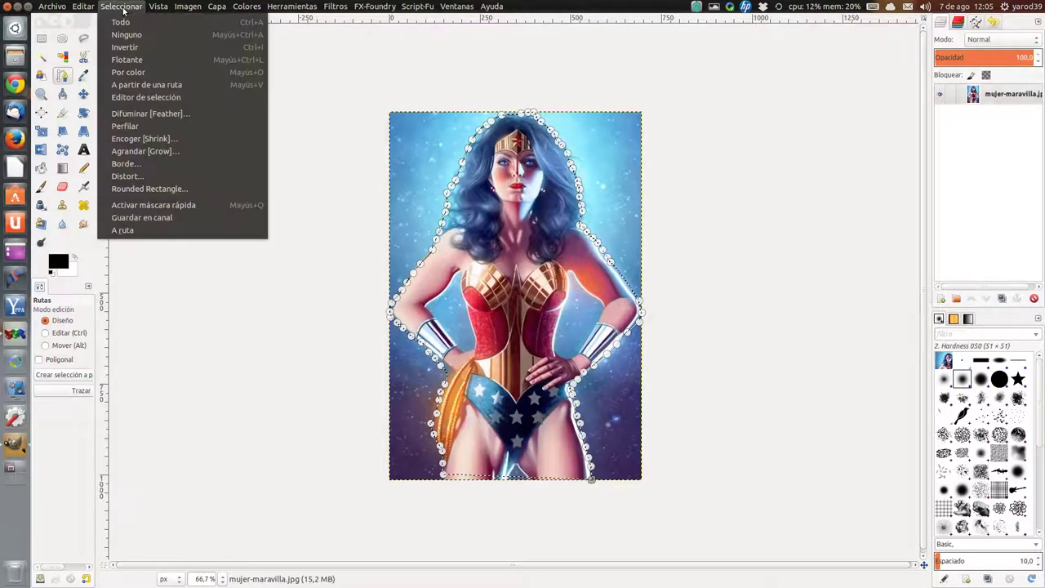
pyautogui.click(128, 36)
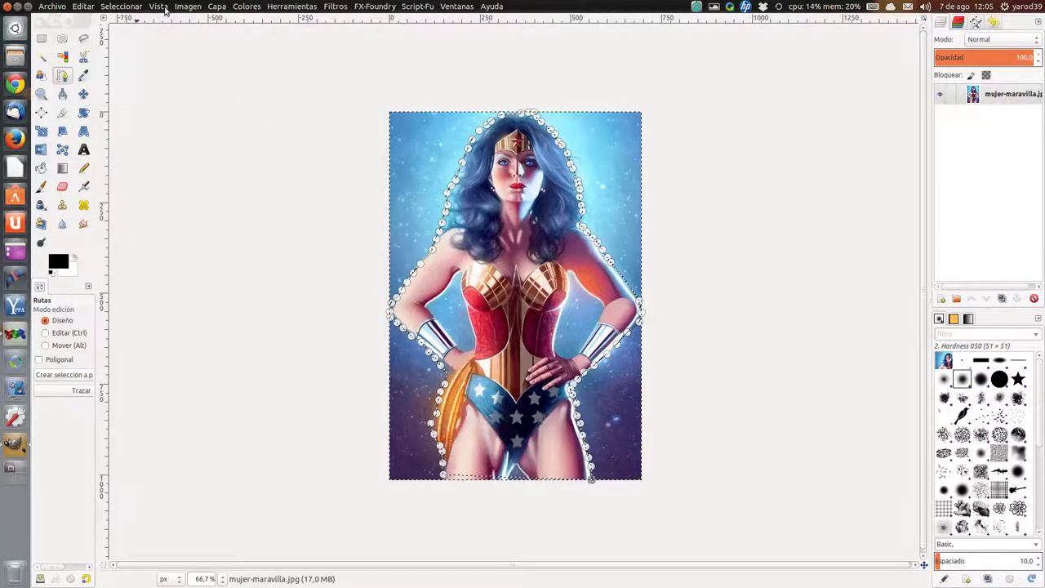
pyautogui.click(184, 8)
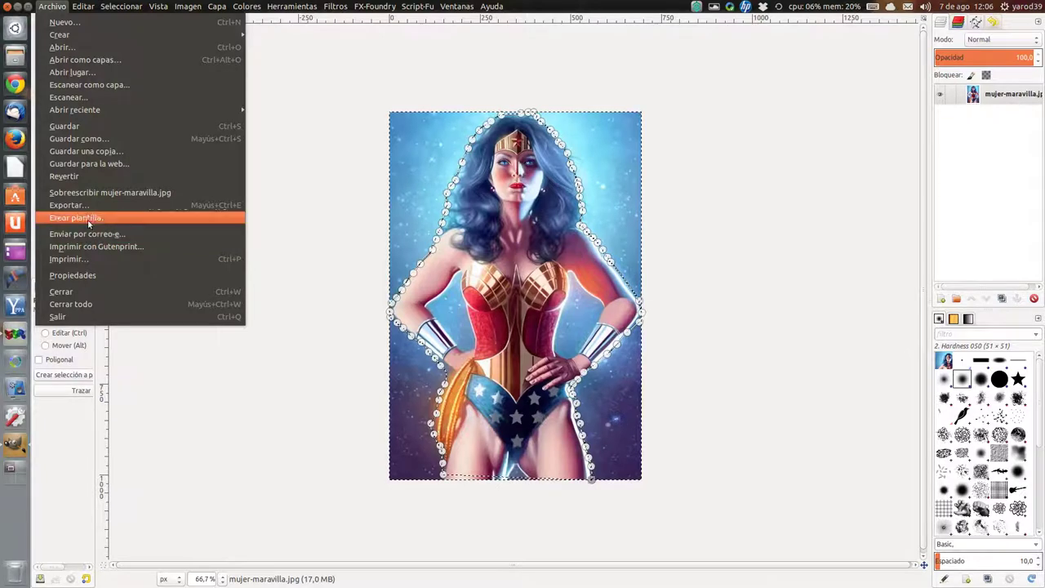
pyautogui.moveTo(82, 6)
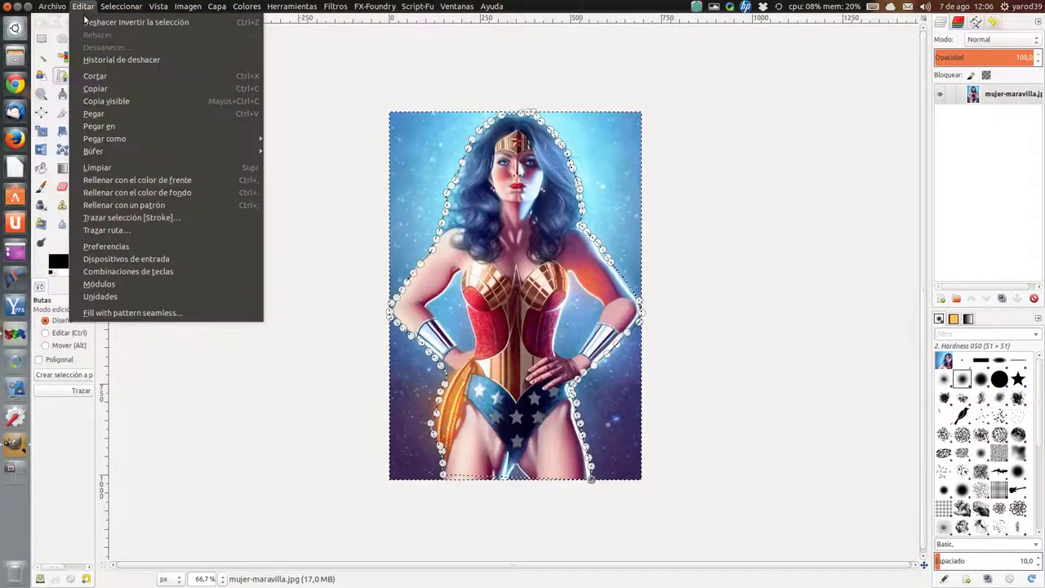
pyautogui.click(102, 76)
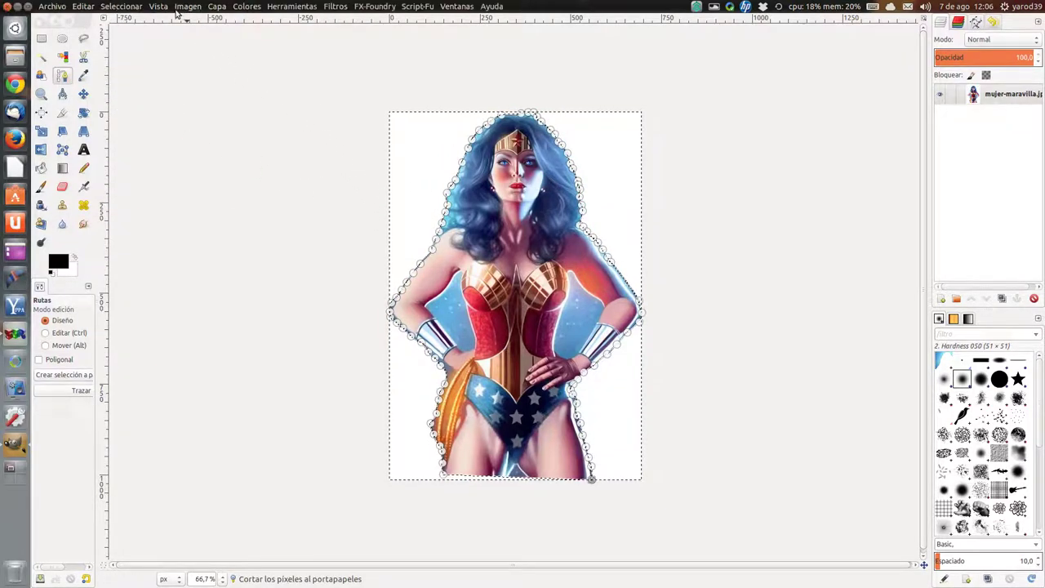
pyautogui.click(121, 7)
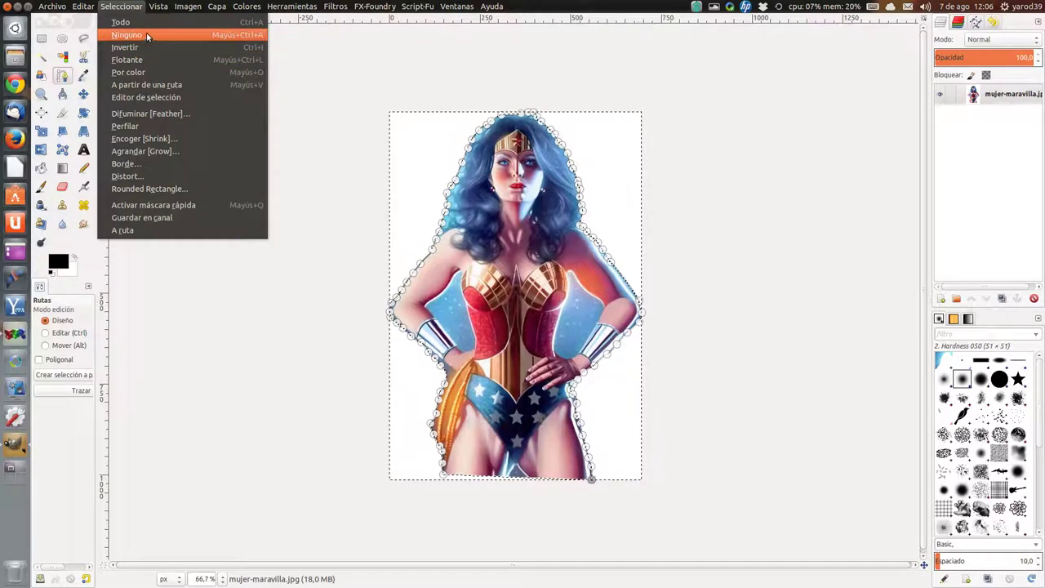
# Clear the selection, pick the Move tool, and back out of a Merge Visible Layers dialog
pyautogui.click(151, 24)
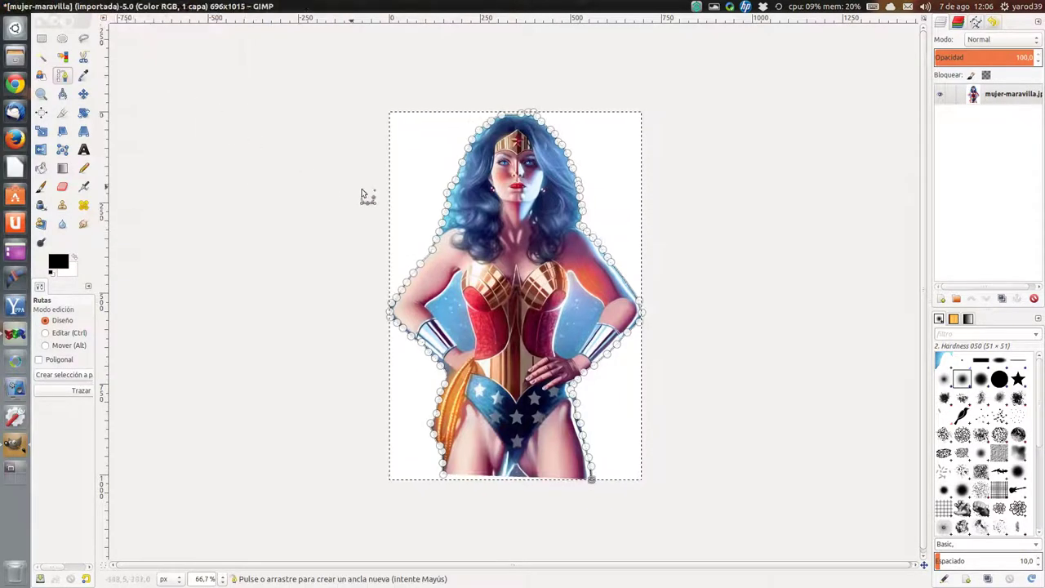
pyautogui.click(85, 94)
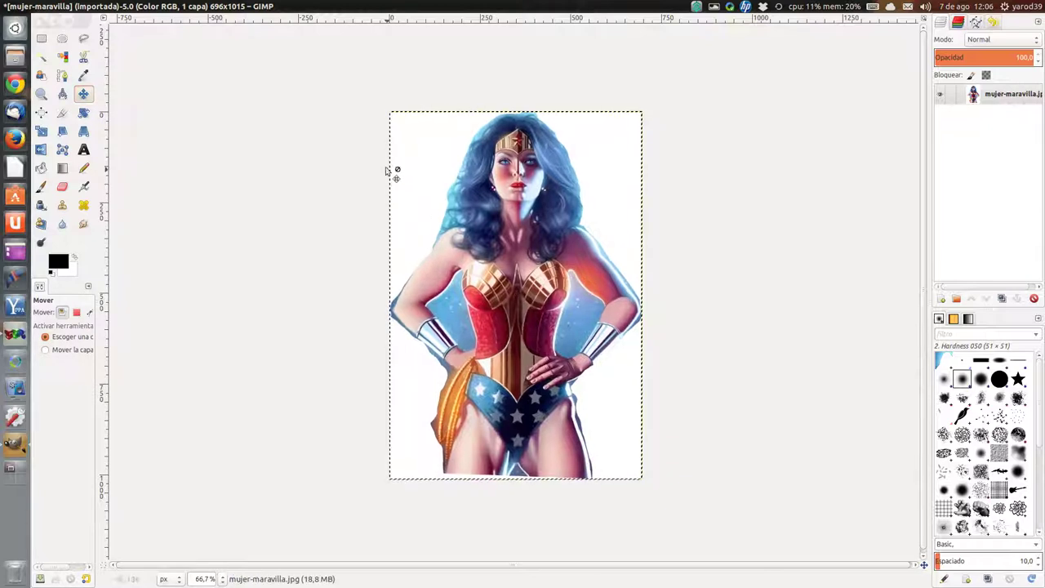
pyautogui.click(188, 6)
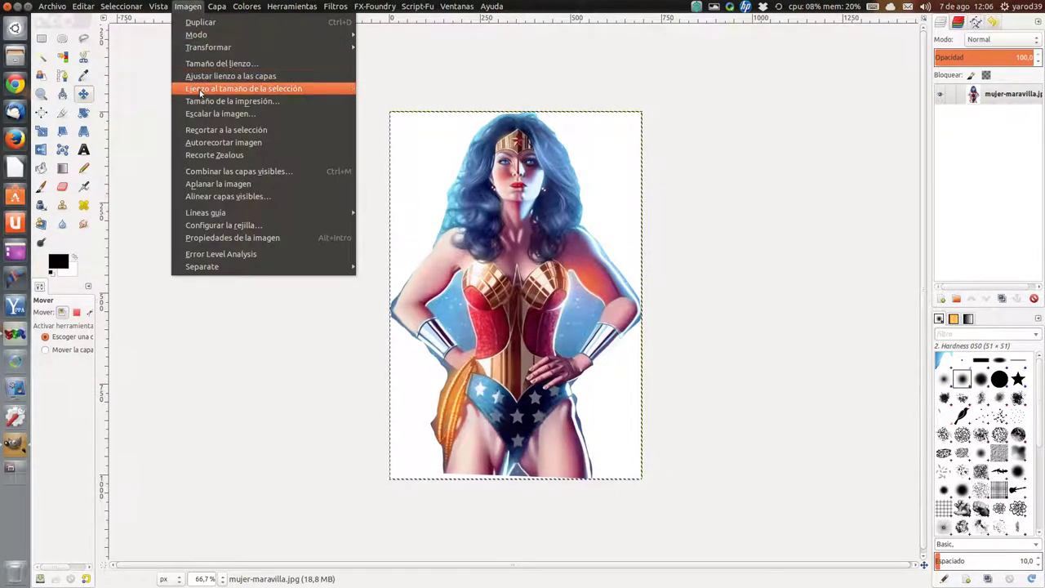
pyautogui.click(233, 171)
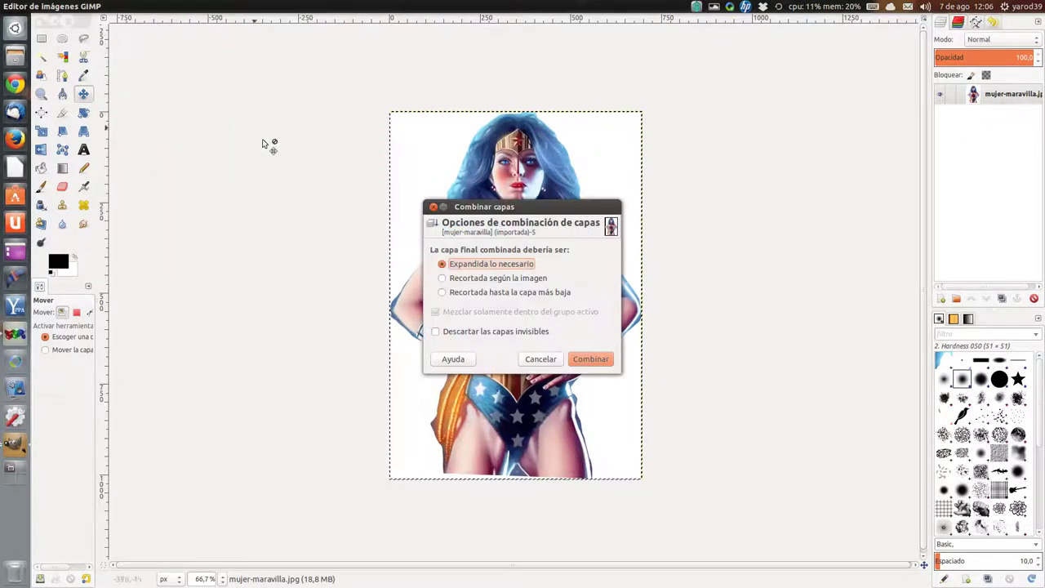
pyautogui.click(537, 359)
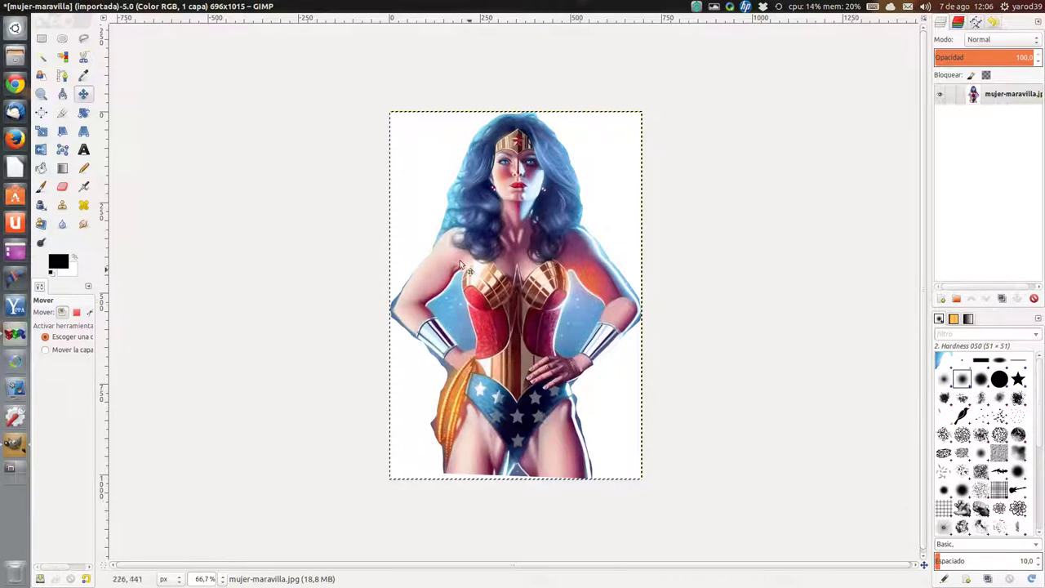
pyautogui.moveTo(245, 7)
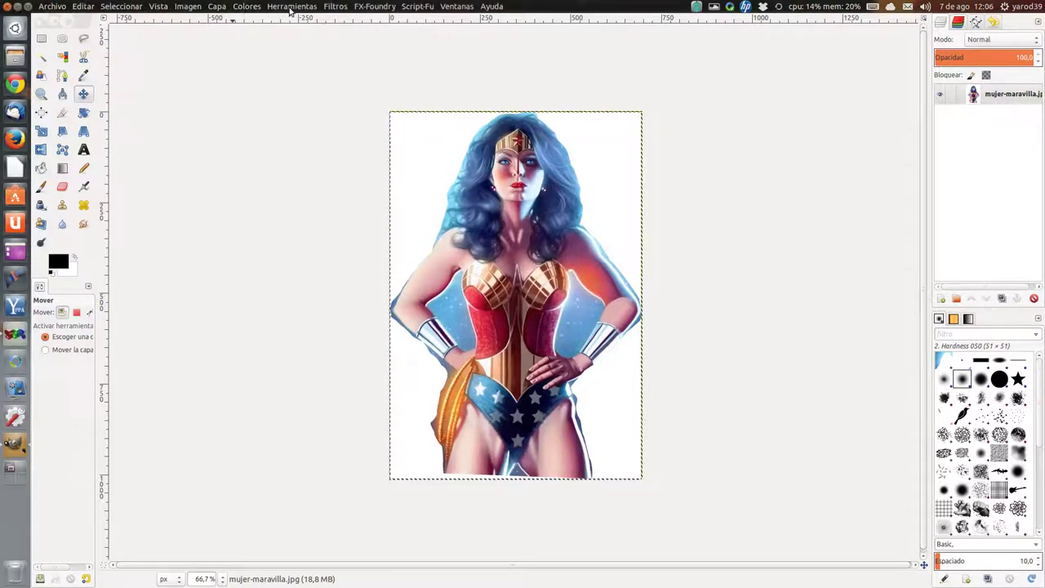
# Add an alpha channel to the mujer-maravilla.jpg layer
pyautogui.click(217, 7)
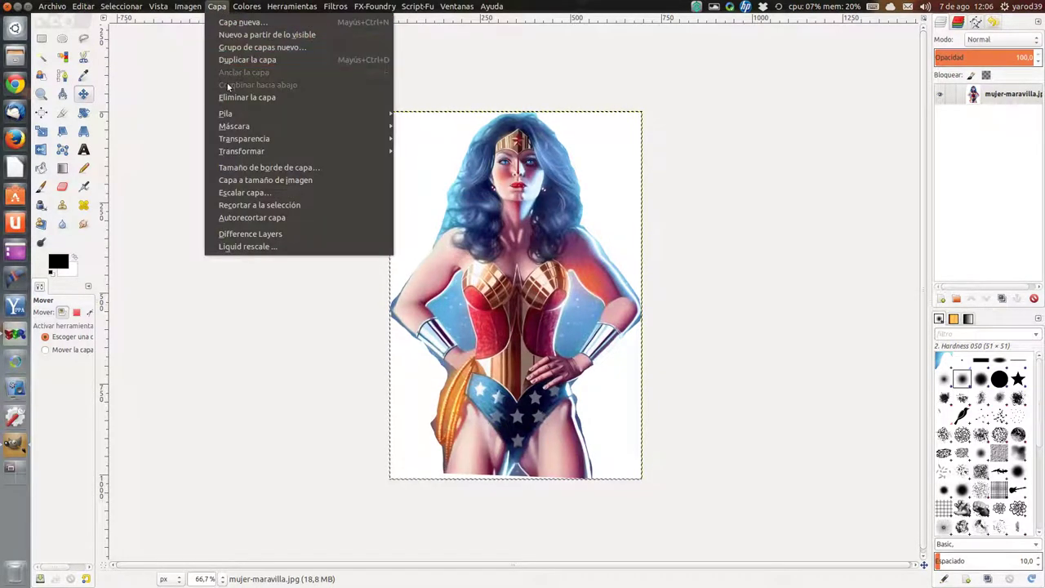
pyautogui.moveTo(244, 139)
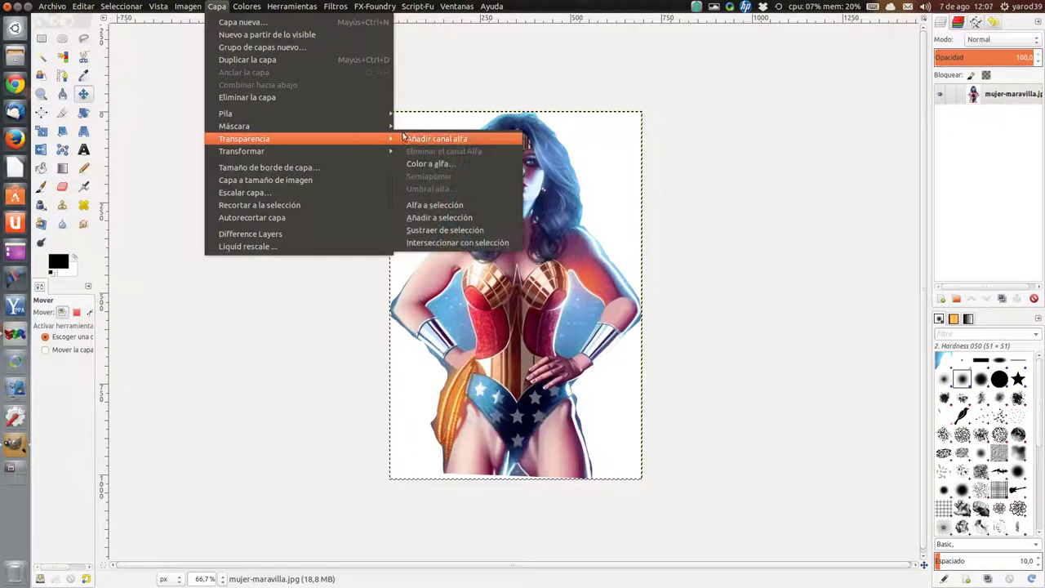
pyautogui.click(411, 139)
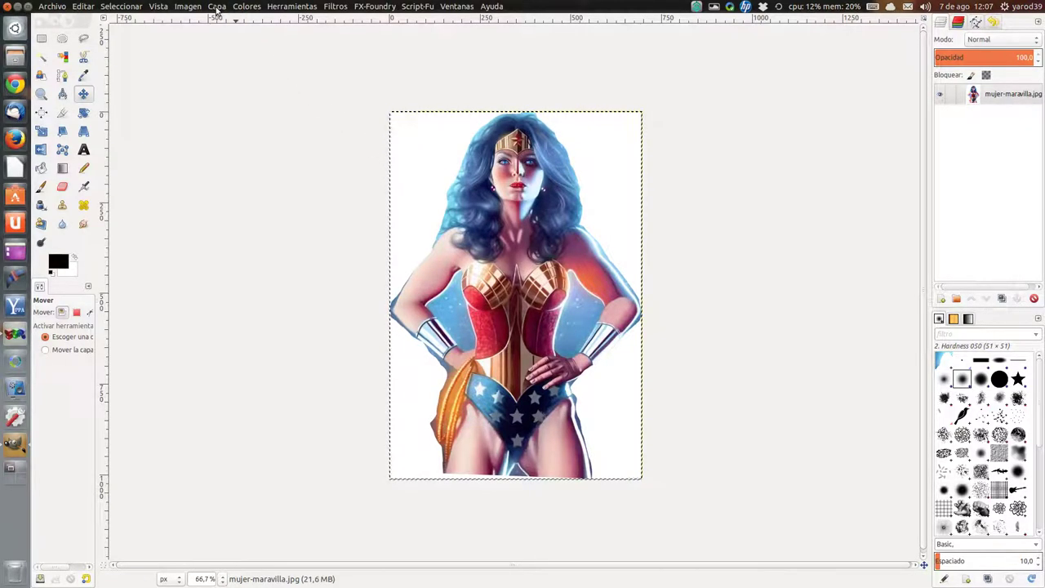
pyautogui.click(217, 6)
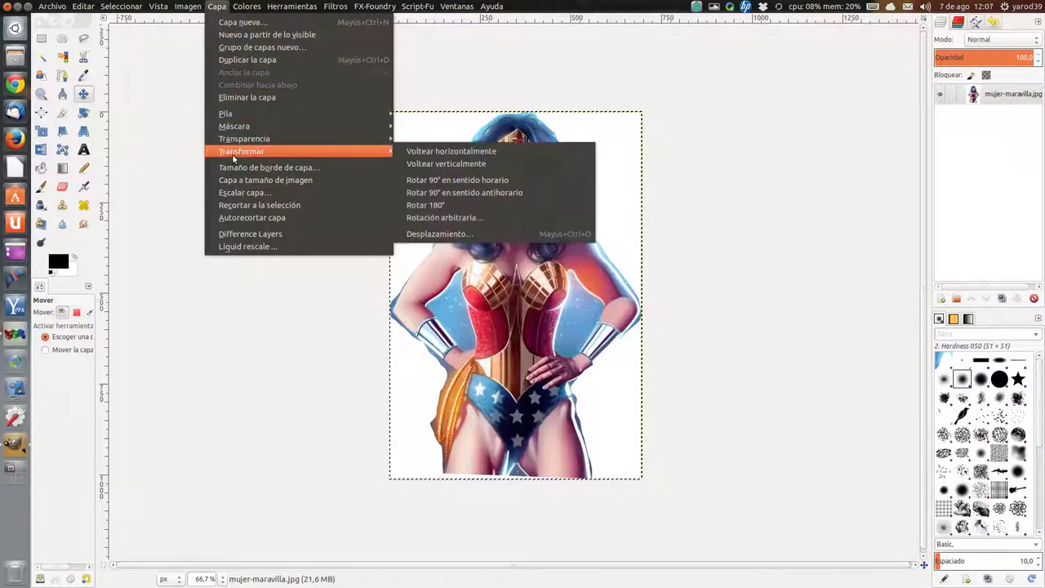
pyautogui.moveTo(245, 138)
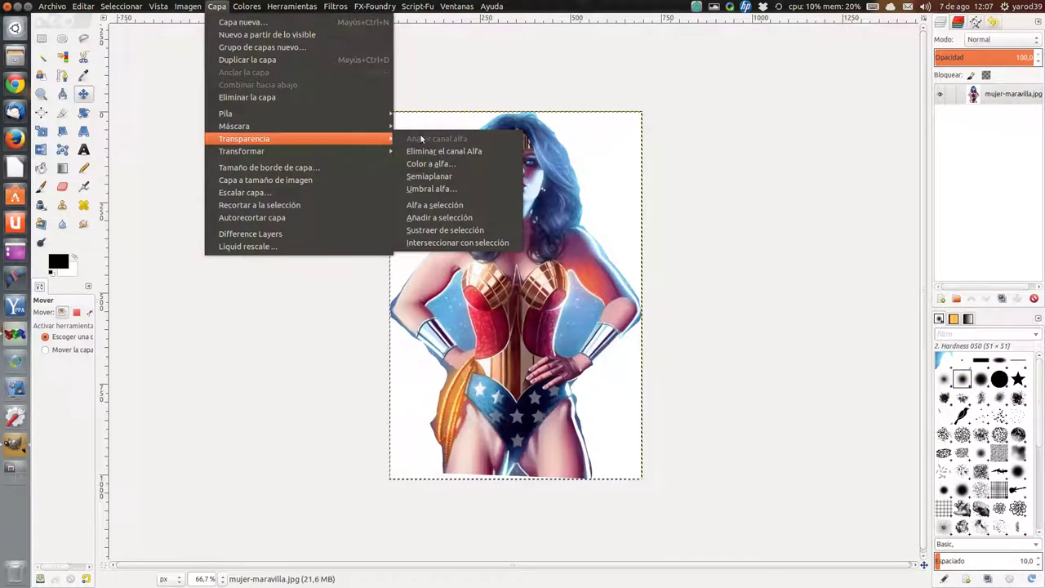
pyautogui.click(417, 163)
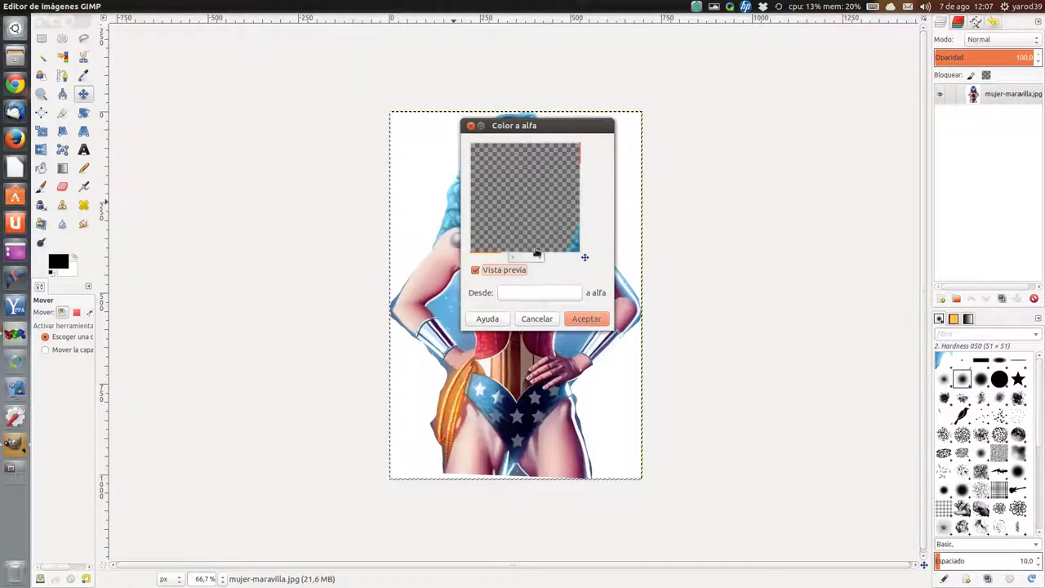
pyautogui.moveTo(546, 250); pyautogui.dragTo(582, 256)
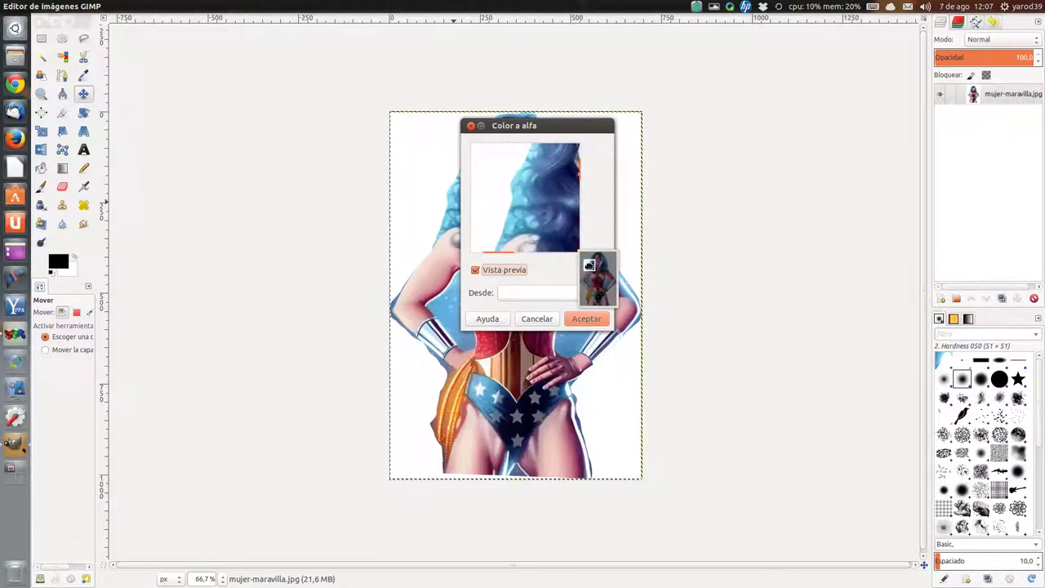
pyautogui.moveTo(579, 258); pyautogui.dragTo(593, 263)
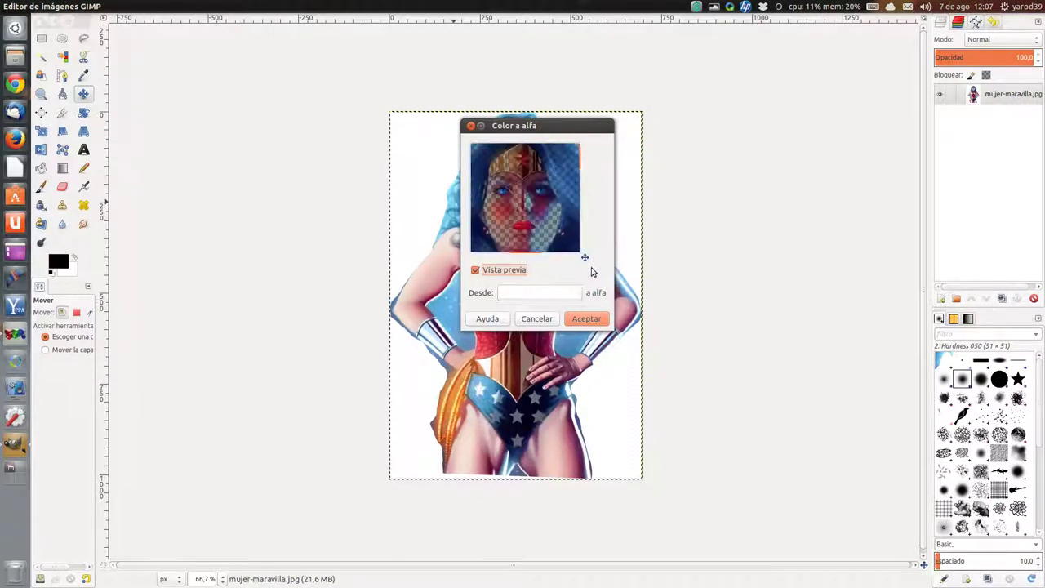
pyautogui.click(583, 319)
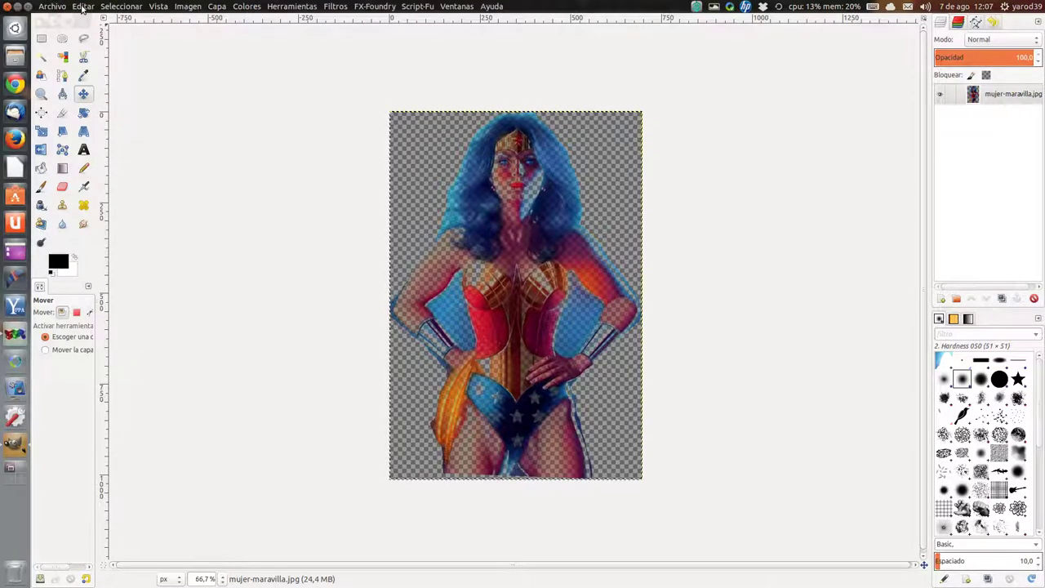
pyautogui.click(82, 7)
pyautogui.click(90, 23)
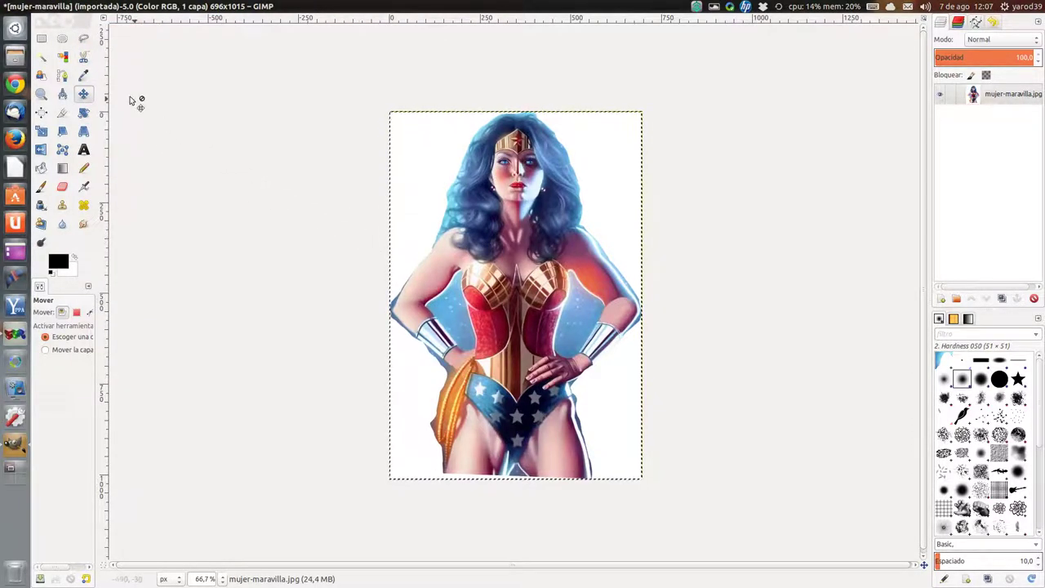
# With Fuzzy Select, tune the Umbral threshold and select the white background left of the figure
pyautogui.click(41, 58)
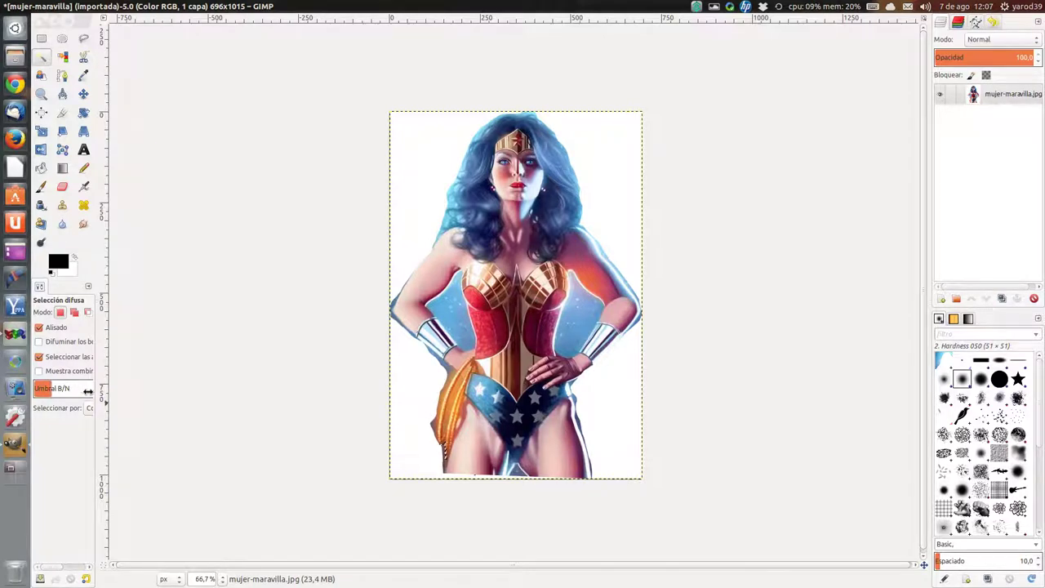
pyautogui.click(447, 432)
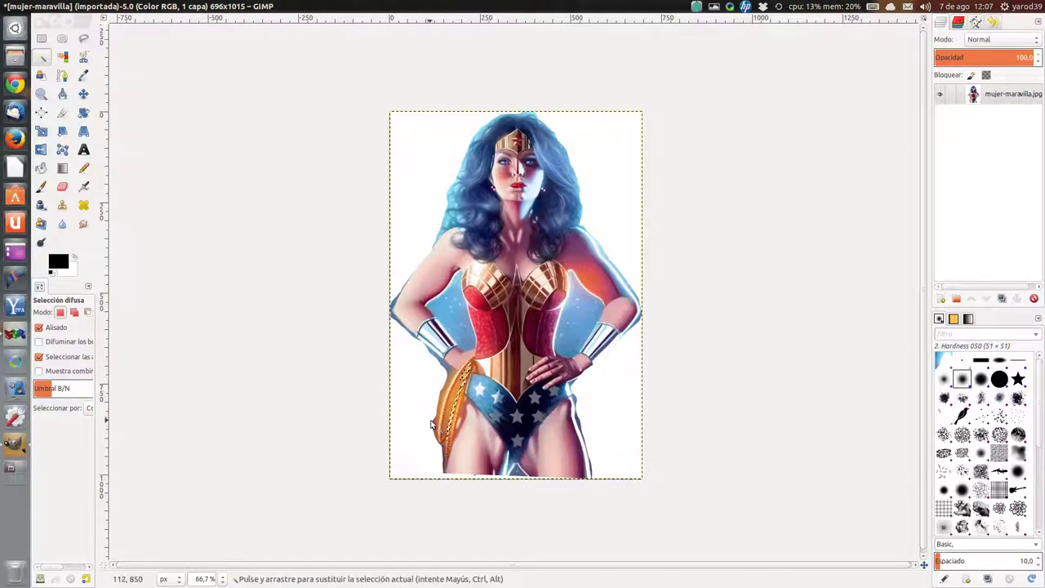
pyautogui.click(431, 423)
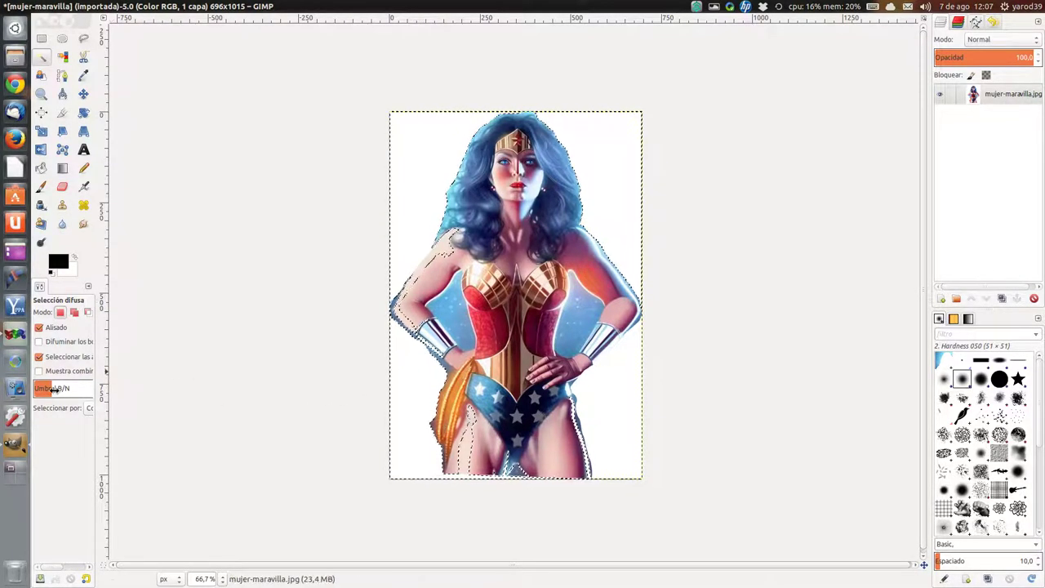
pyautogui.moveTo(53, 390); pyautogui.dragTo(79, 390)
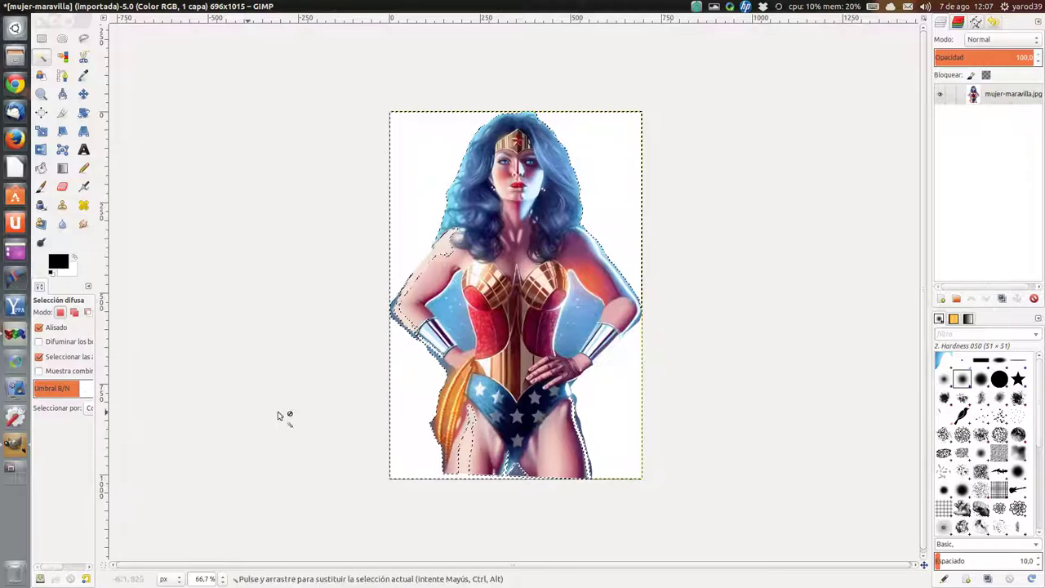
pyautogui.click(429, 396)
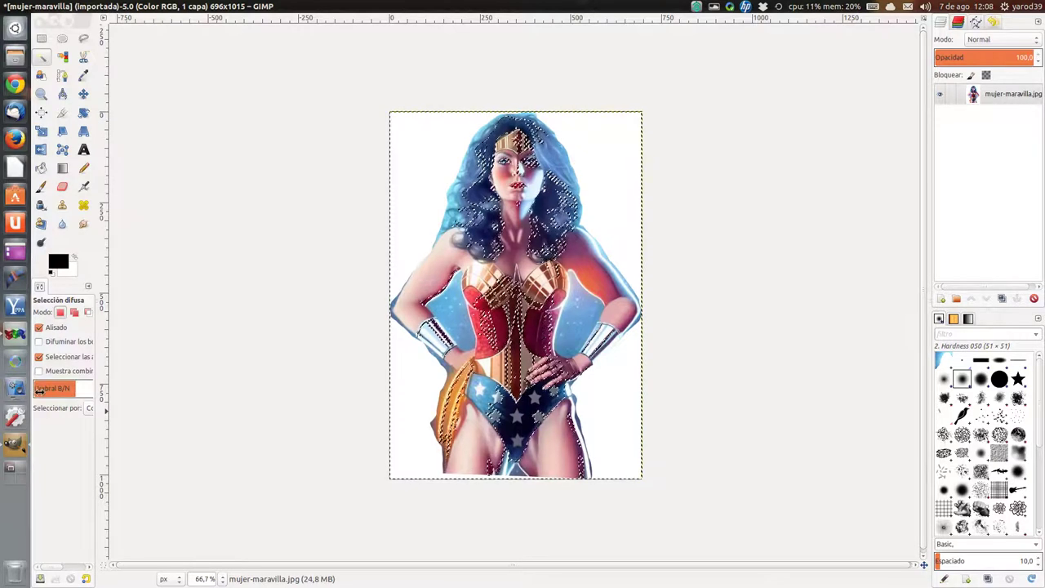
pyautogui.moveTo(38, 391); pyautogui.dragTo(35, 390)
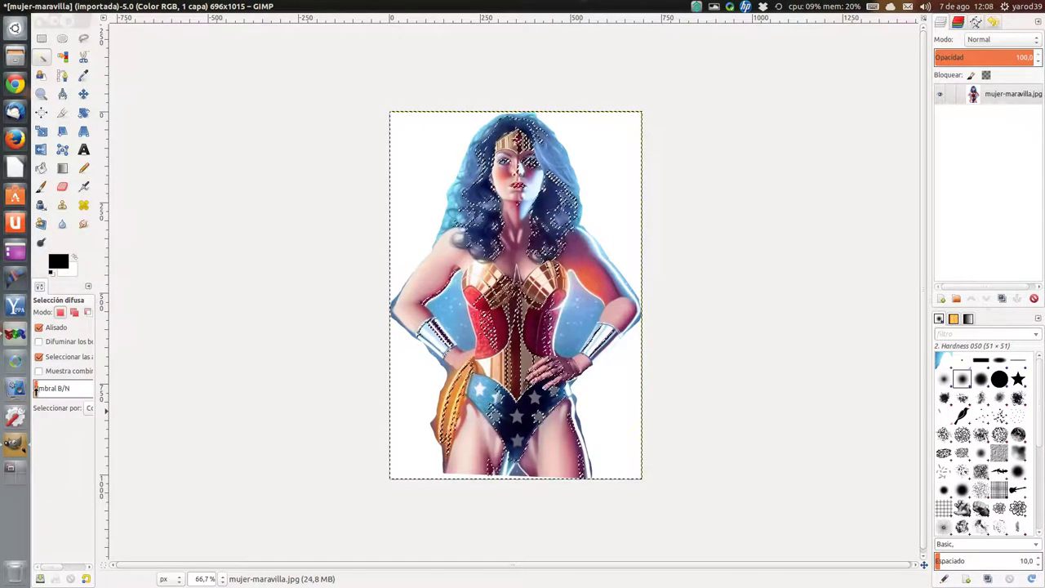
pyautogui.click(470, 403)
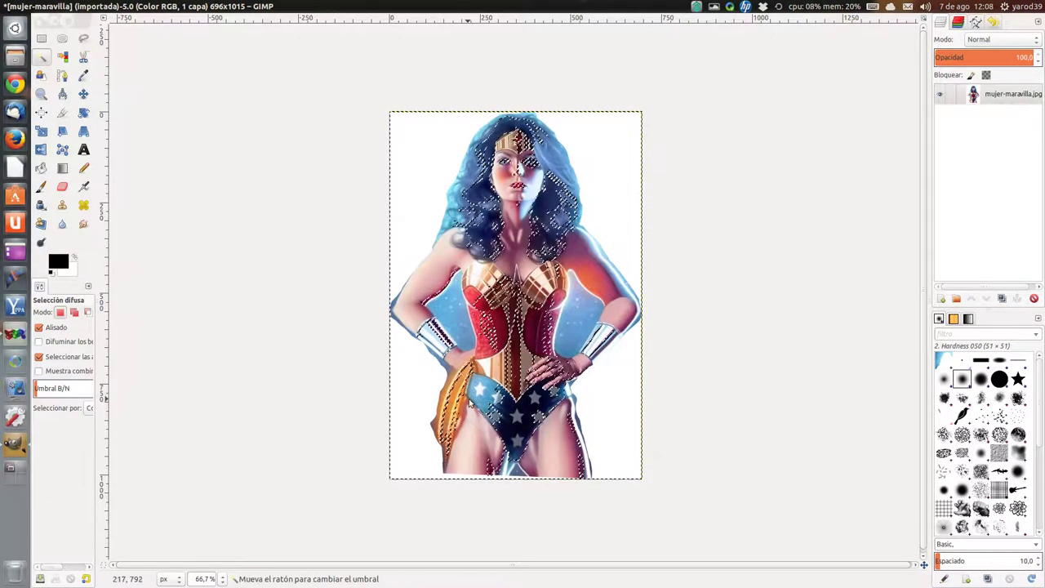
pyautogui.moveTo(470, 403); pyautogui.dragTo(471, 405)
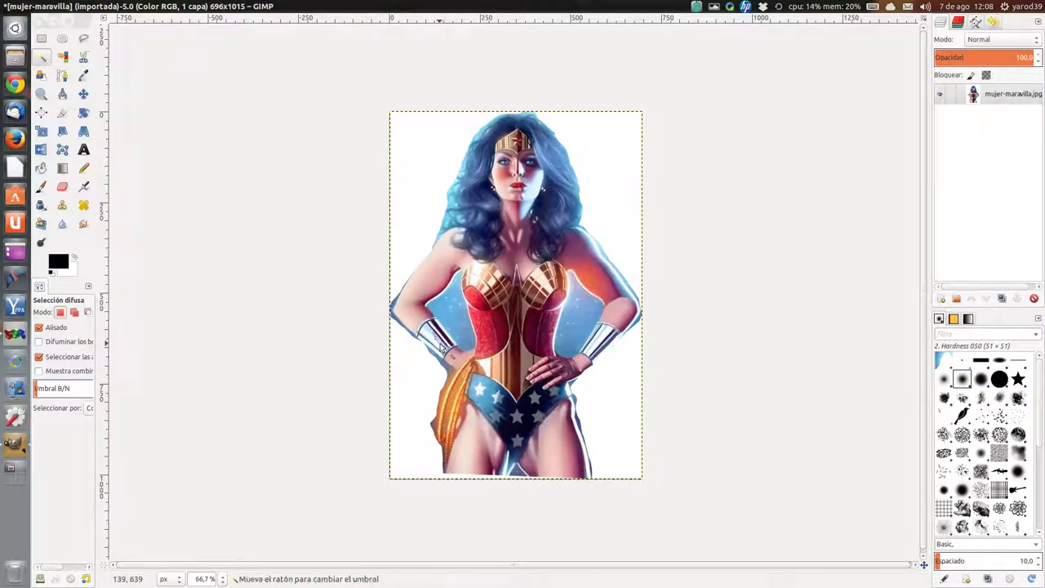
pyautogui.click(416, 321)
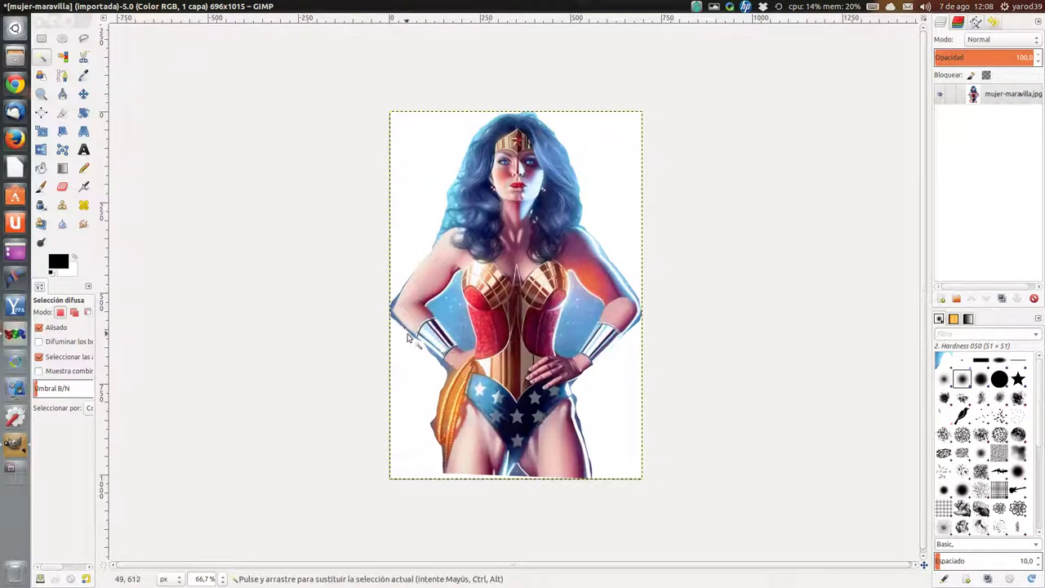
pyautogui.moveTo(411, 360); pyautogui.dragTo(414, 393)
# Delete the white background left, right and around the head, plus the blue arm-torso gap
pyautogui.press('Delete')
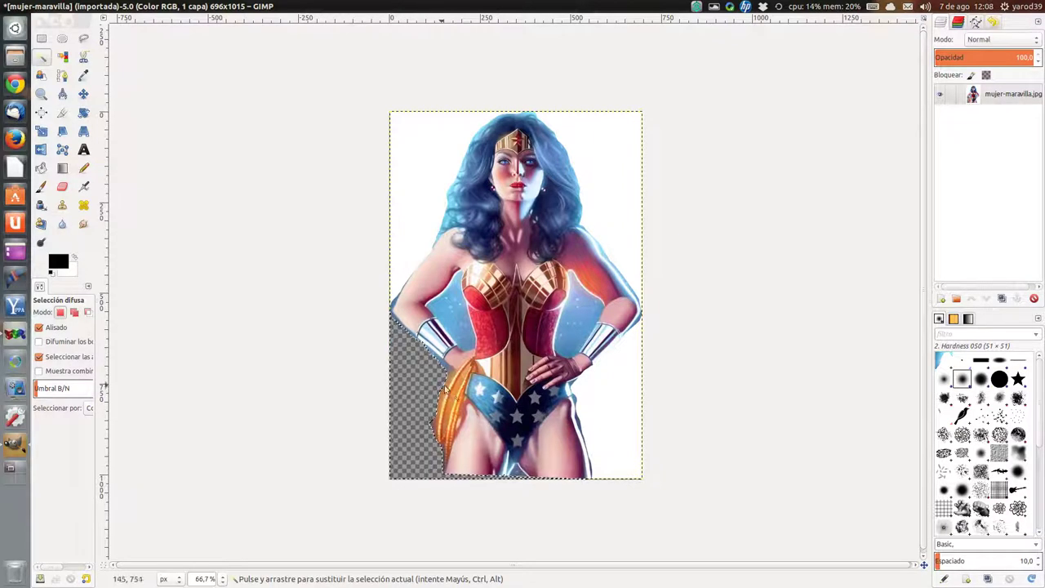
pyautogui.click(596, 413)
pyautogui.press('Delete')
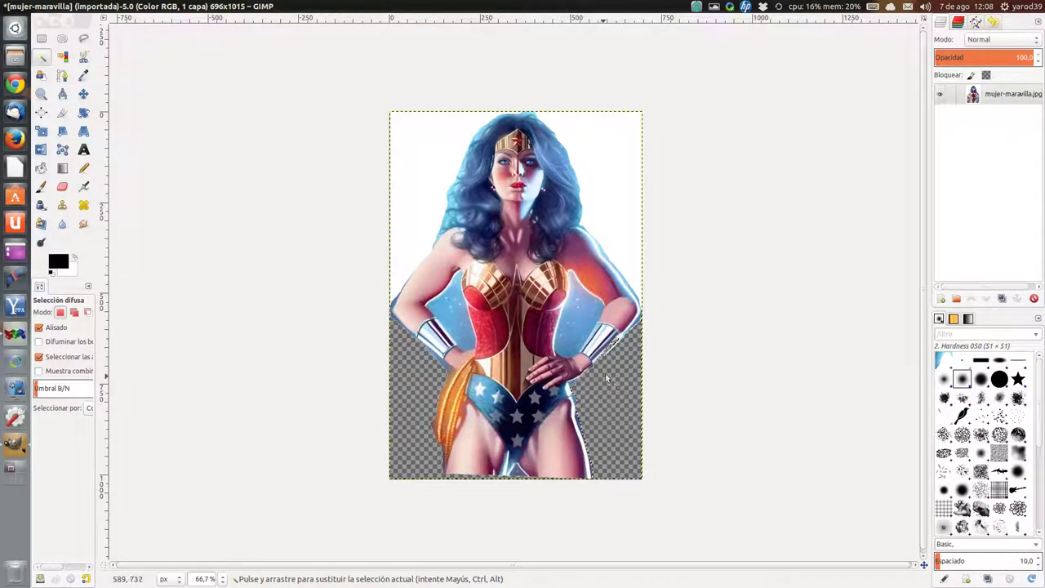
pyautogui.click(582, 327)
pyautogui.keyDown('shift'); pyautogui.click(626, 246); pyautogui.keyUp('shift')
pyautogui.press('Delete')
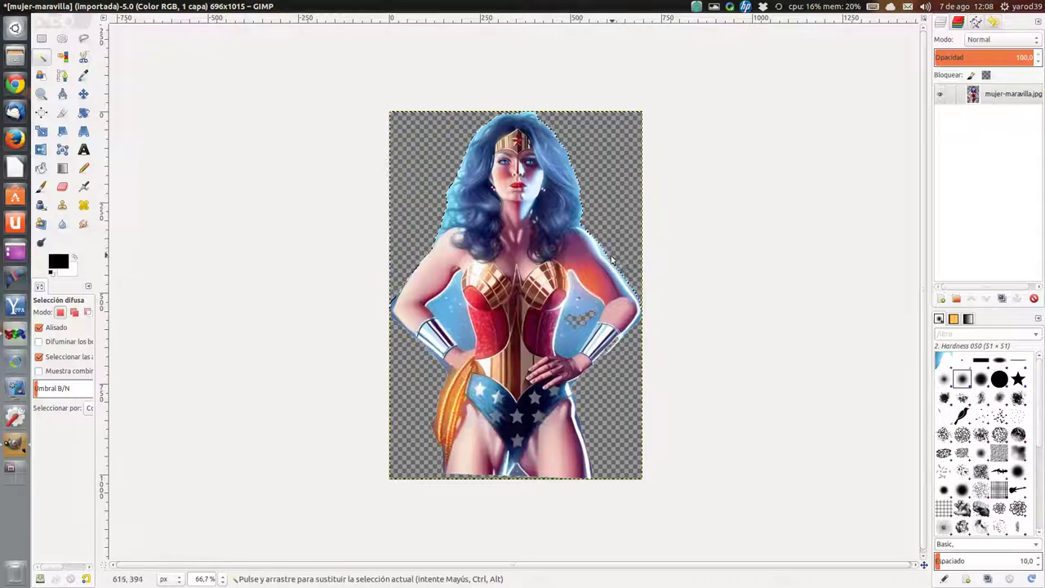
pyautogui.click(463, 323)
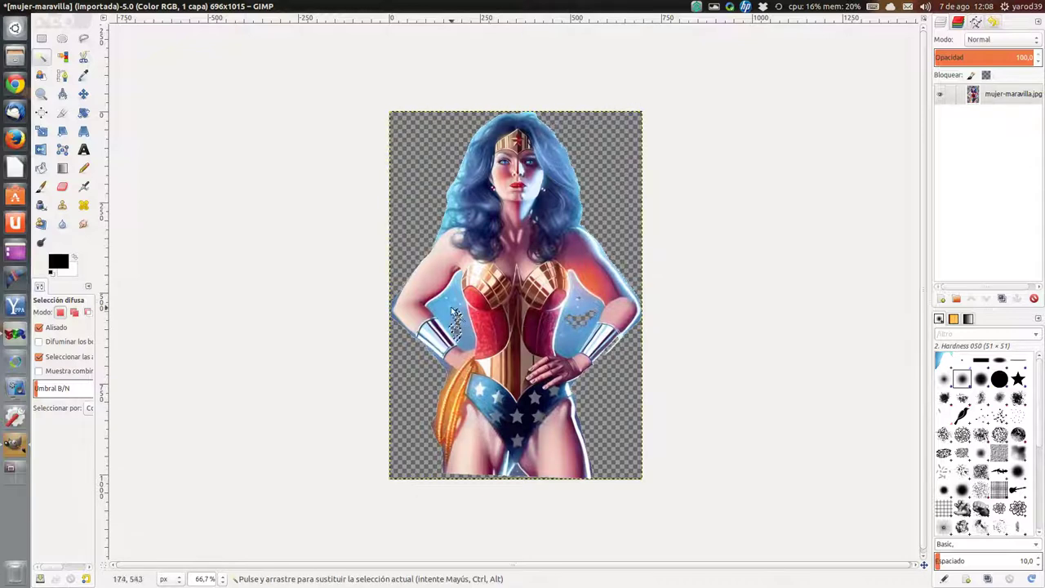
pyautogui.press('Delete')
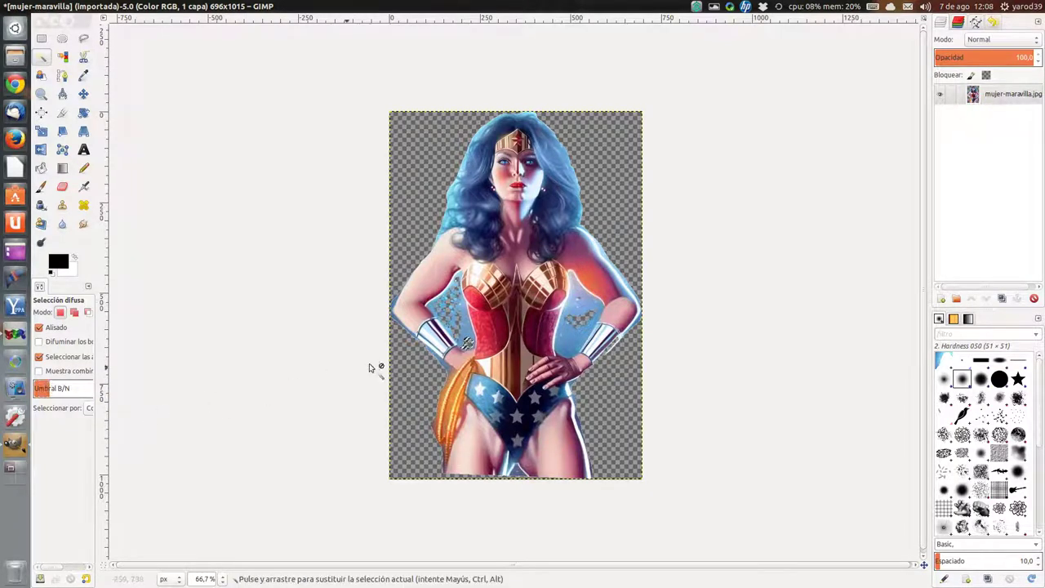
# Select leftover background around the left arm, bust, left side and hair edge
pyautogui.moveTo(460, 334)
pyautogui.mouseDown()
pyautogui.moveTo(443, 316)
pyautogui.moveTo(456, 299)
pyautogui.mouseUp()
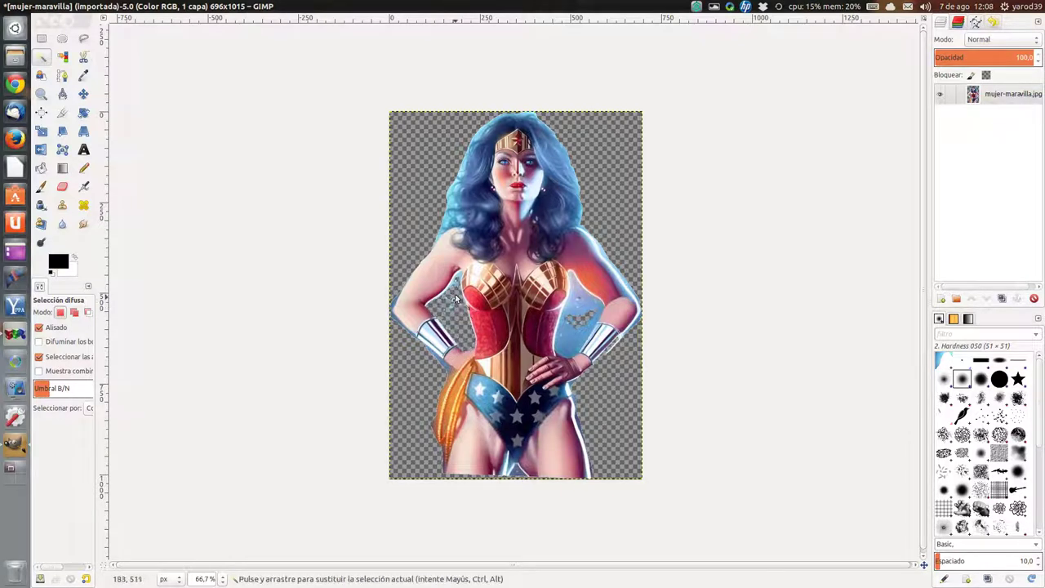
pyautogui.moveTo(457, 281); pyautogui.dragTo(459, 306)
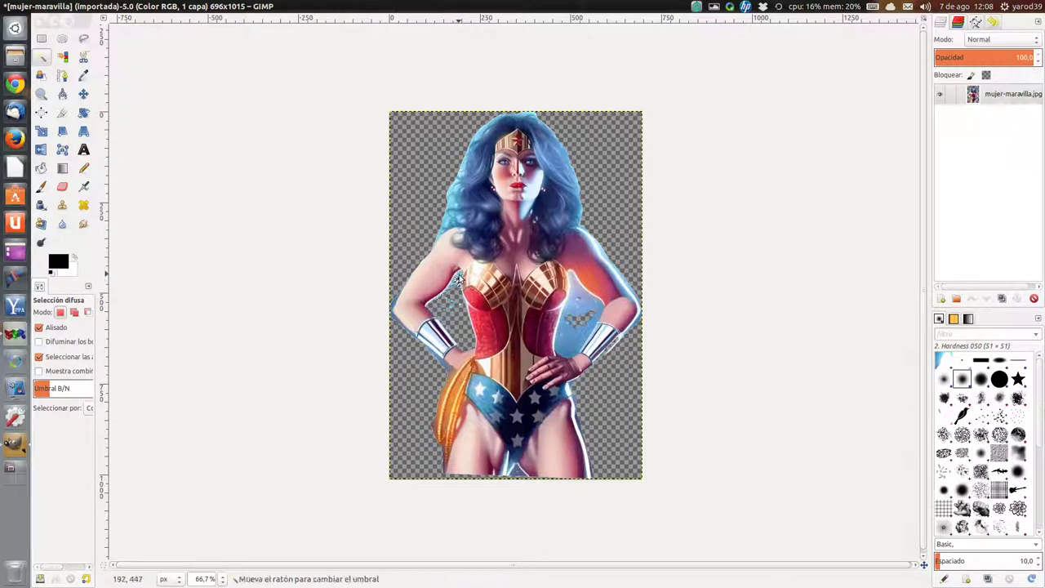
pyautogui.moveTo(583, 338)
pyautogui.mouseDown()
pyautogui.moveTo(581, 300)
pyautogui.moveTo(587, 373)
pyautogui.moveTo(493, 360)
pyautogui.mouseUp()
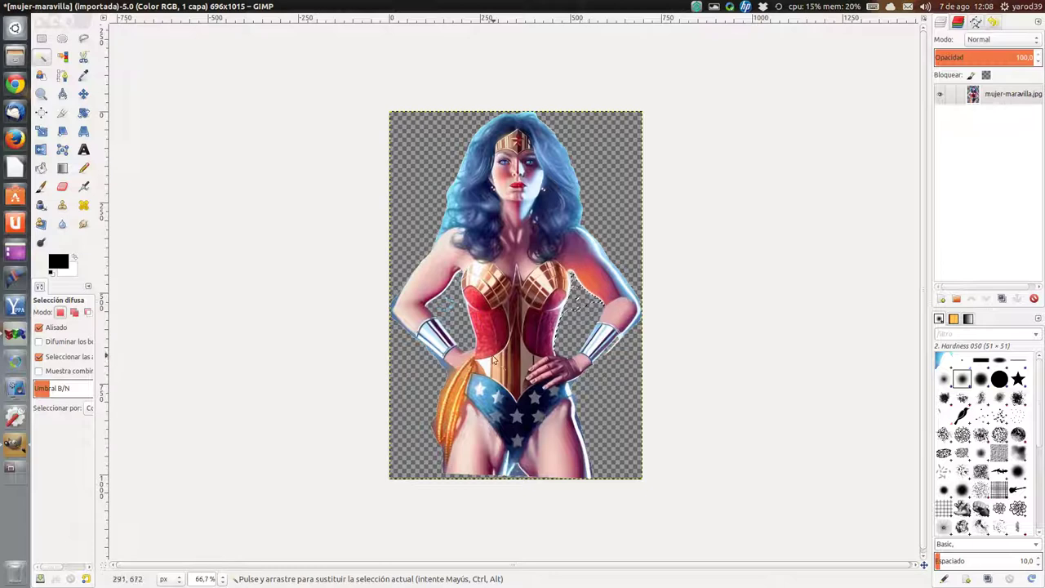
pyautogui.click(422, 399)
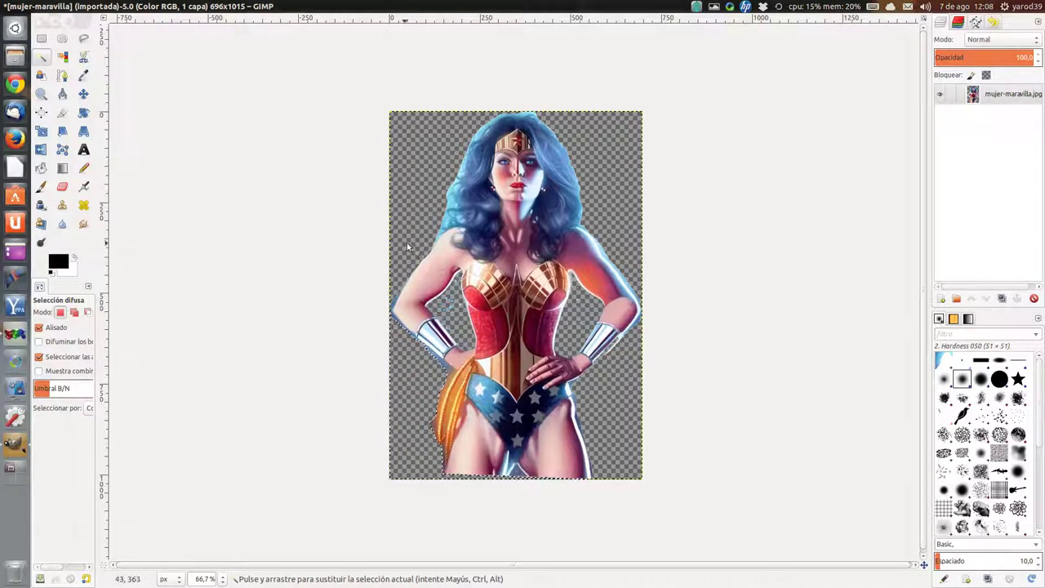
pyautogui.click(441, 237)
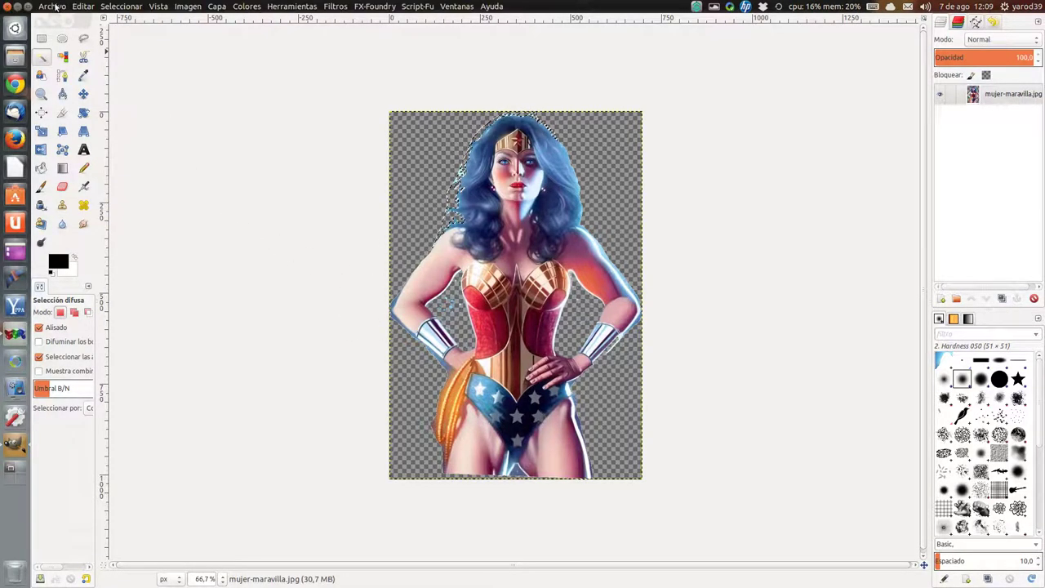
# Save the cut-out as mujer-maravilla.xcf in the Imágenes folder
pyautogui.click(53, 6)
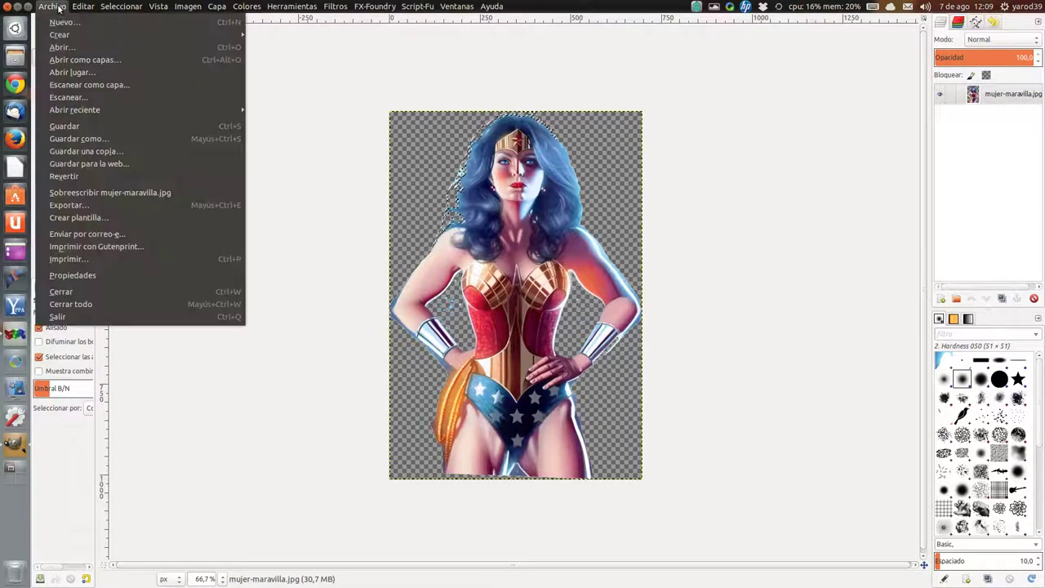
pyautogui.click(74, 127)
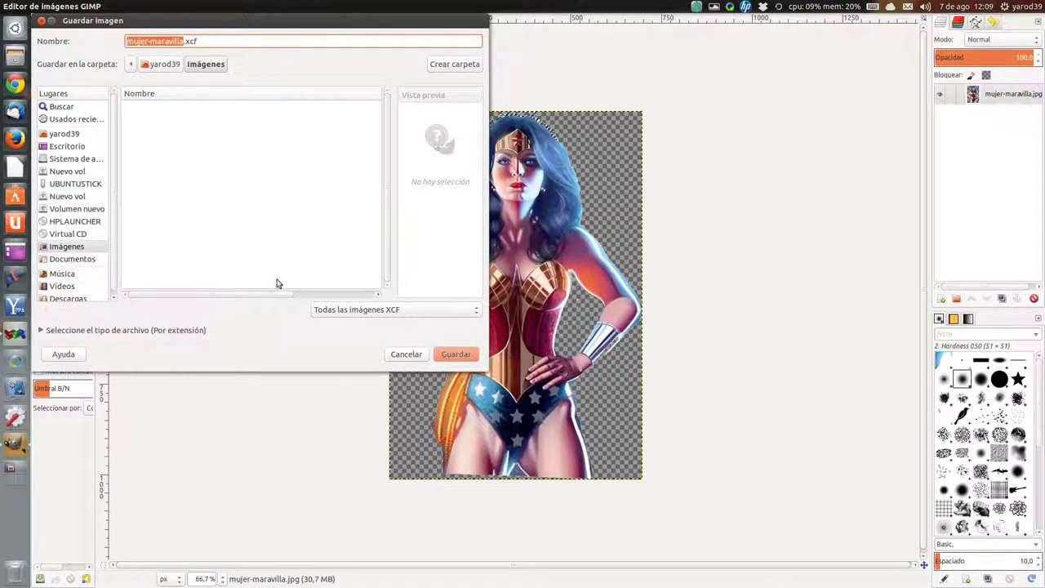
pyautogui.click(455, 355)
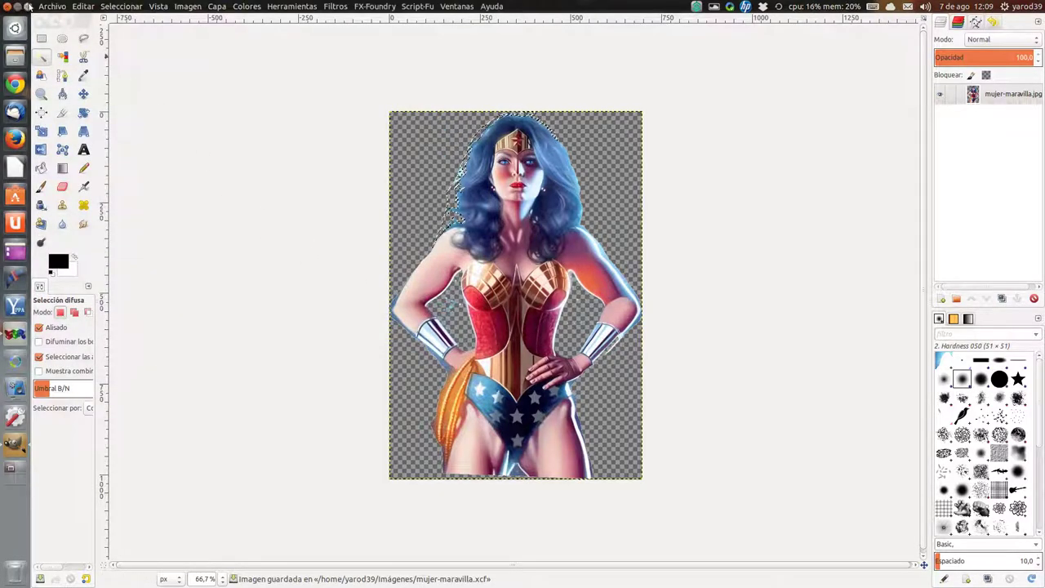
pyautogui.click(51, 6)
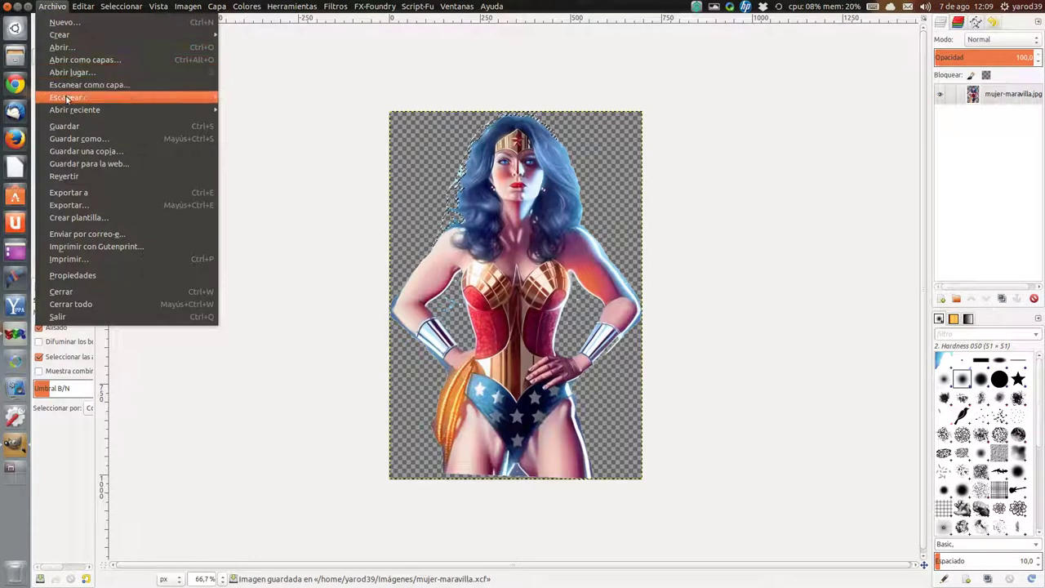
# In the open-as-layers dialog, browse Descargas and its two wallpaper subfolders
pyautogui.click(84, 55)
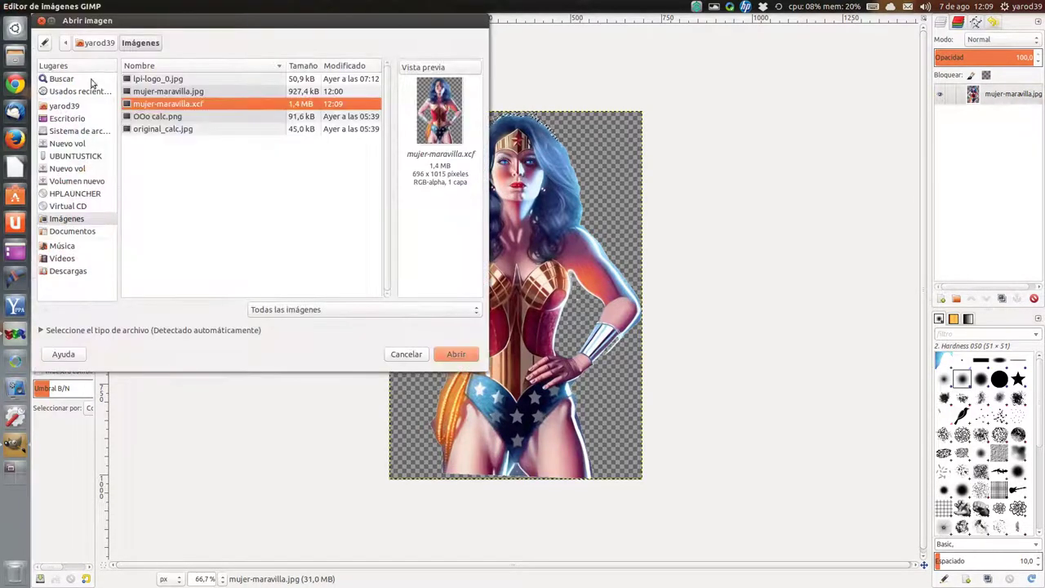
pyautogui.click(174, 129)
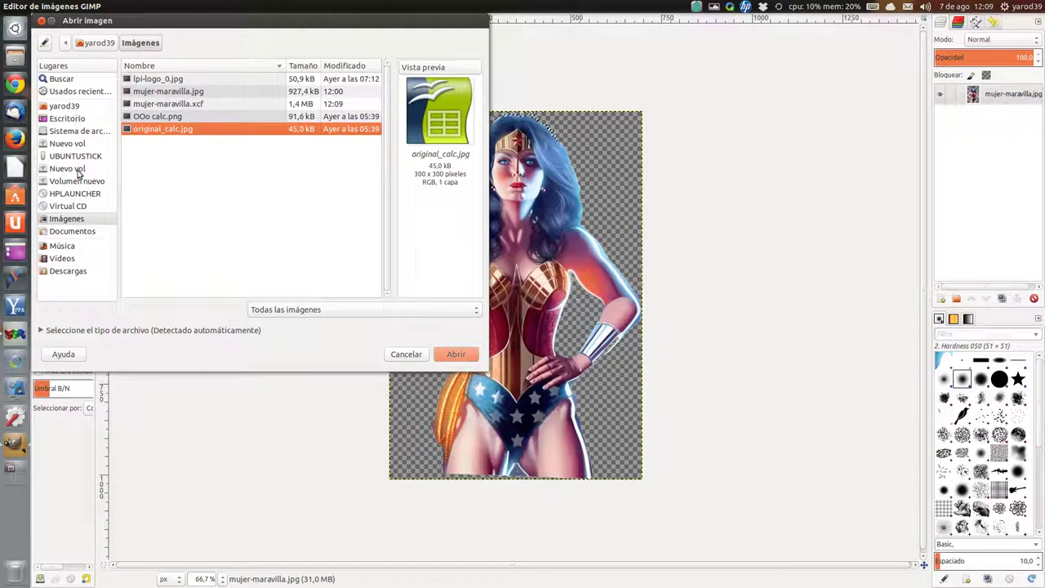
pyautogui.click(73, 107)
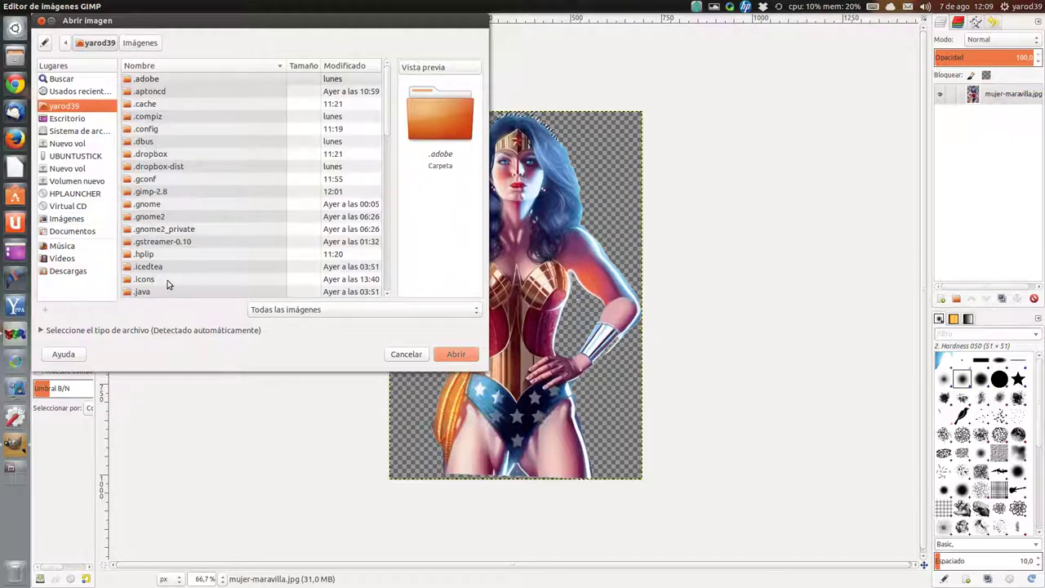
pyautogui.moveTo(178, 267)
pyautogui.mouseDown()
pyautogui.moveTo(191, 304)
pyautogui.moveTo(197, 279)
pyautogui.moveTo(196, 298)
pyautogui.mouseUp()
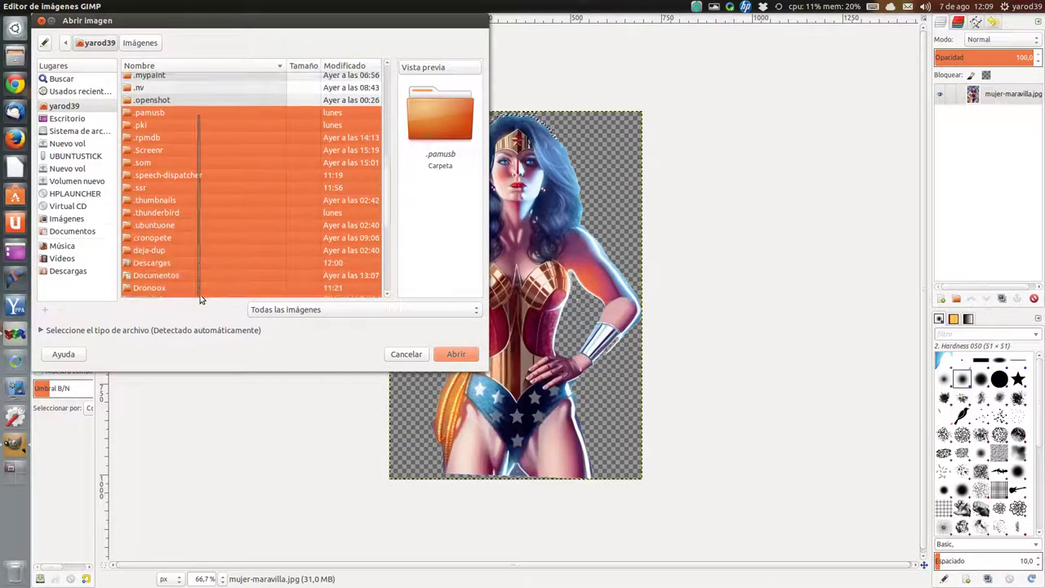
pyautogui.moveTo(197, 298); pyautogui.dragTo(203, 287)
pyautogui.click(190, 224)
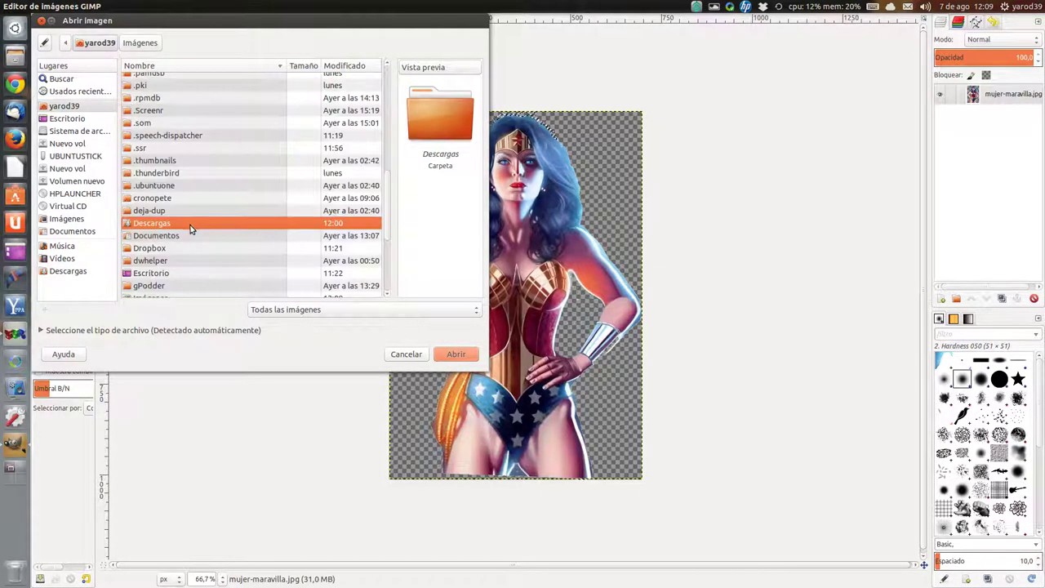
pyautogui.doubleClick(189, 223)
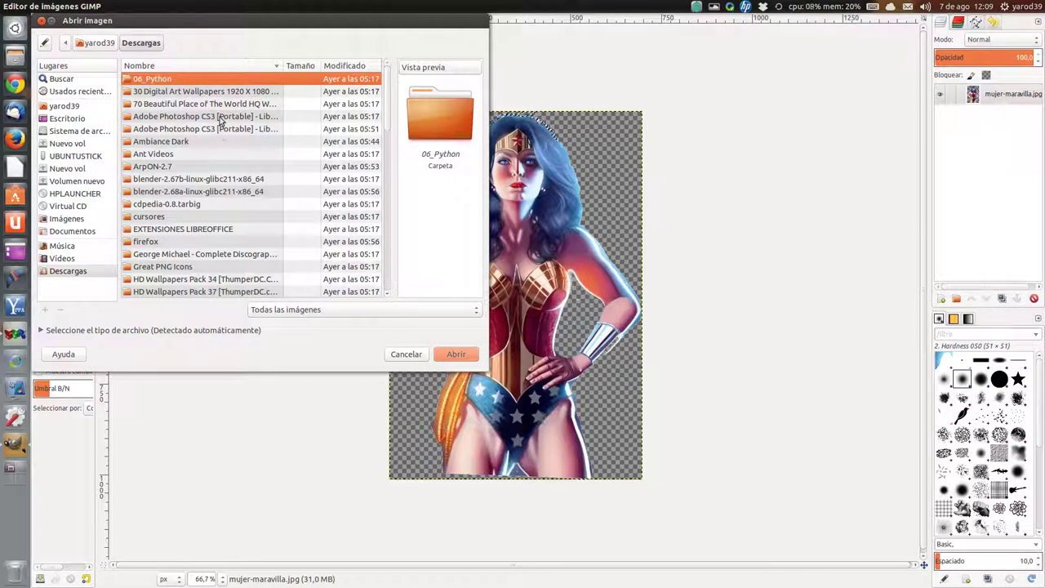
pyautogui.doubleClick(203, 92)
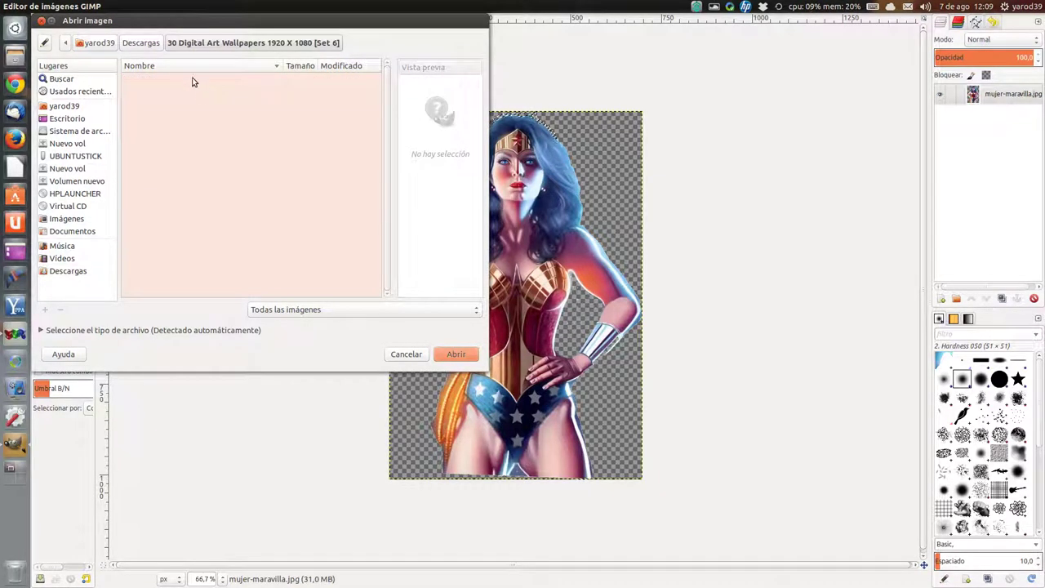
pyautogui.click(146, 47)
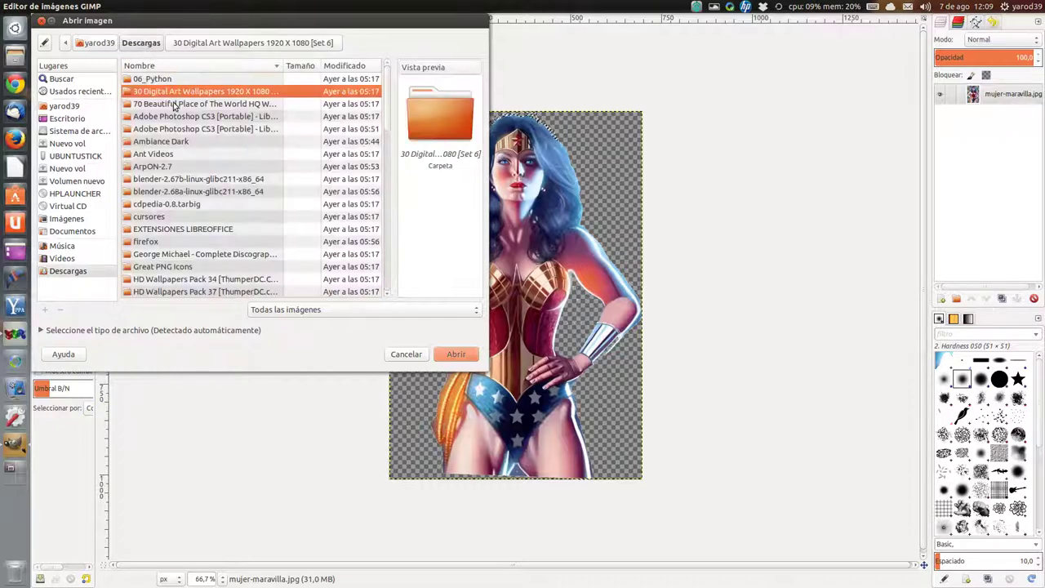
pyautogui.doubleClick(174, 105)
pyautogui.click(147, 47)
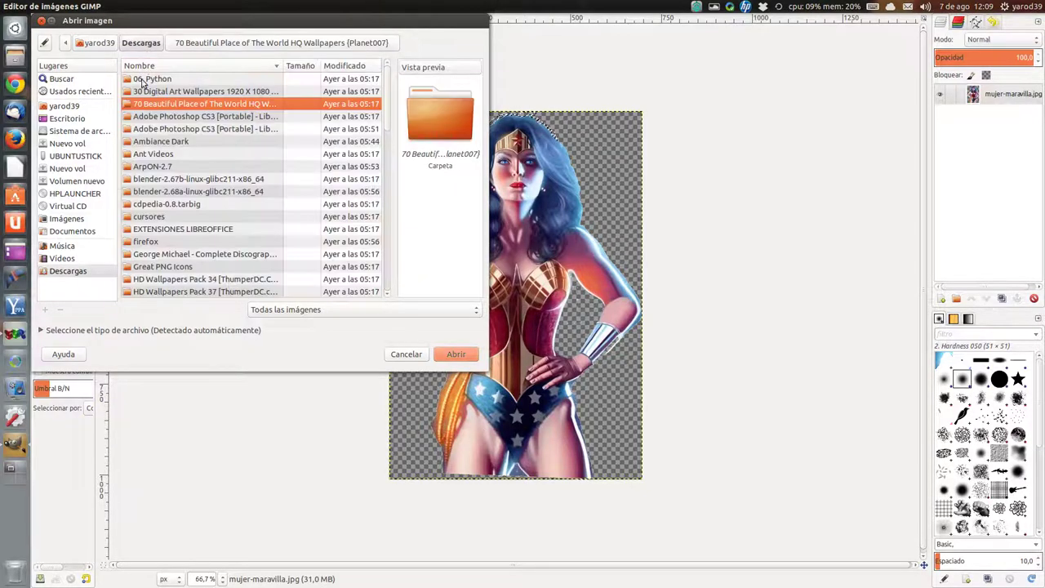
# Look through Imágenes, Documentos and HD Wallpapers Pack 34, then cancel the dialog
pyautogui.click(76, 218)
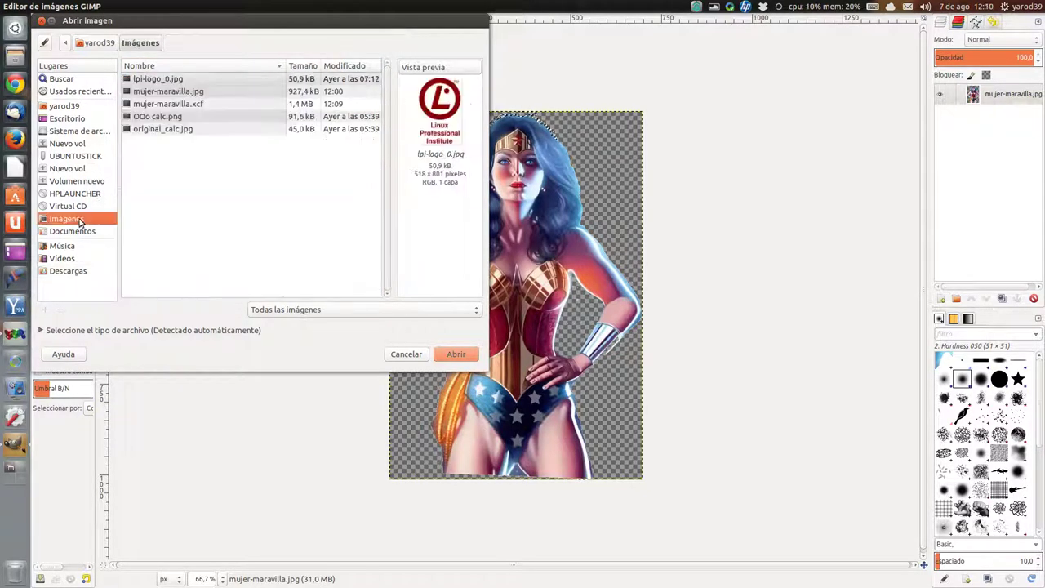
pyautogui.click(92, 233)
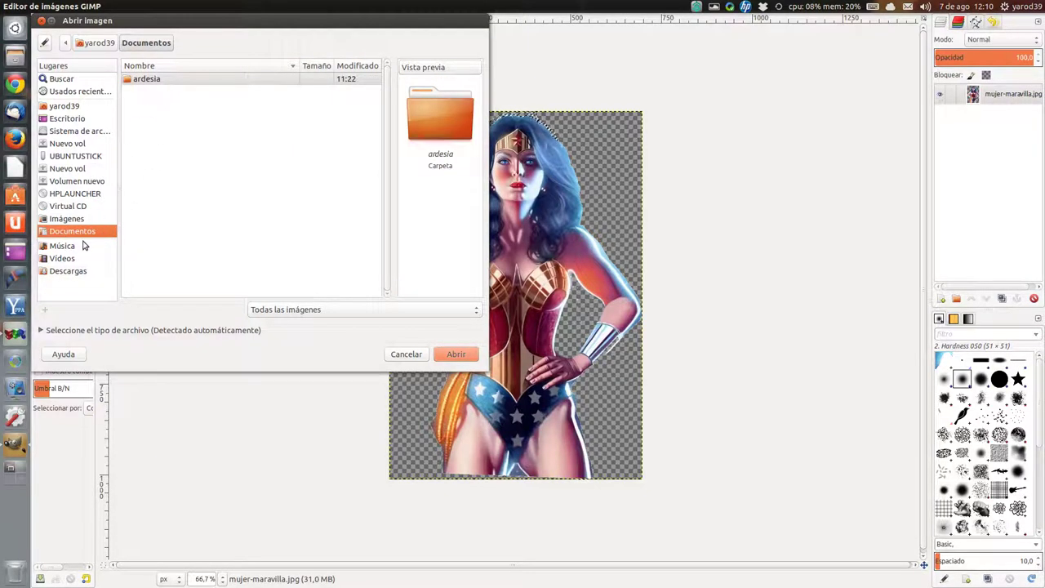
pyautogui.click(83, 246)
pyautogui.click(90, 270)
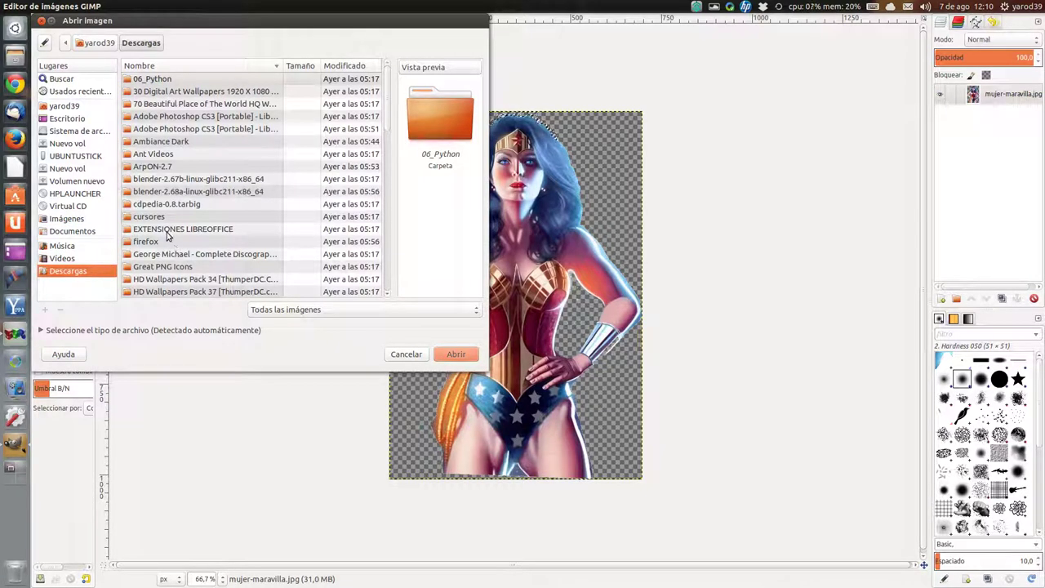
pyautogui.moveTo(172, 243); pyautogui.dragTo(171, 276)
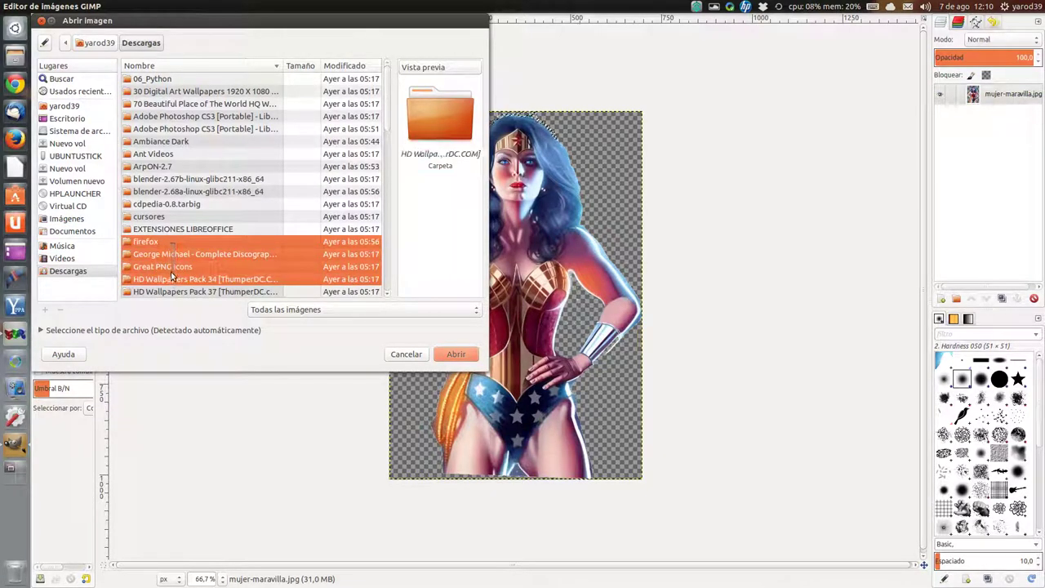
pyautogui.doubleClick(175, 283)
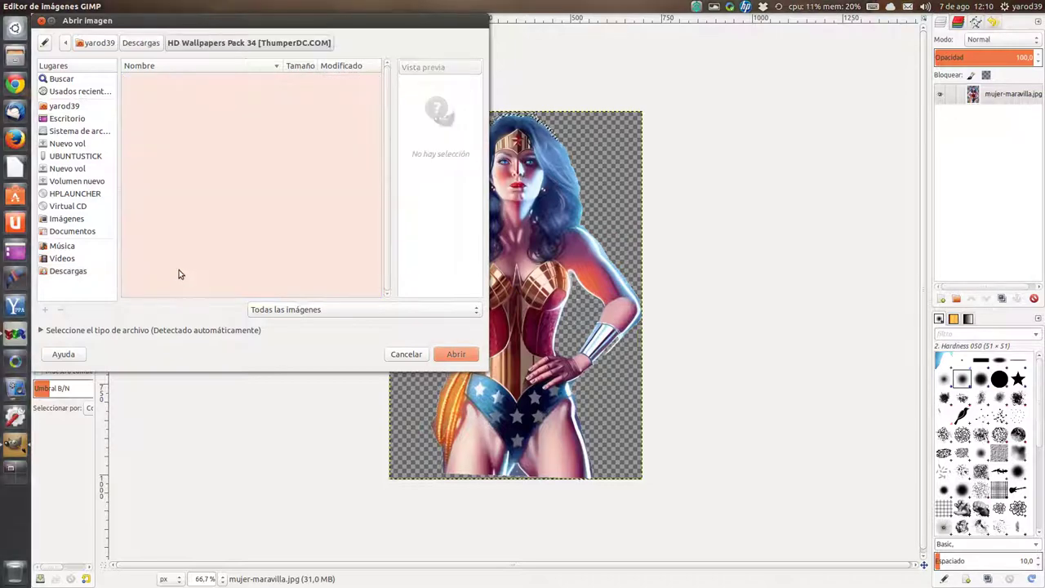
pyautogui.click(411, 354)
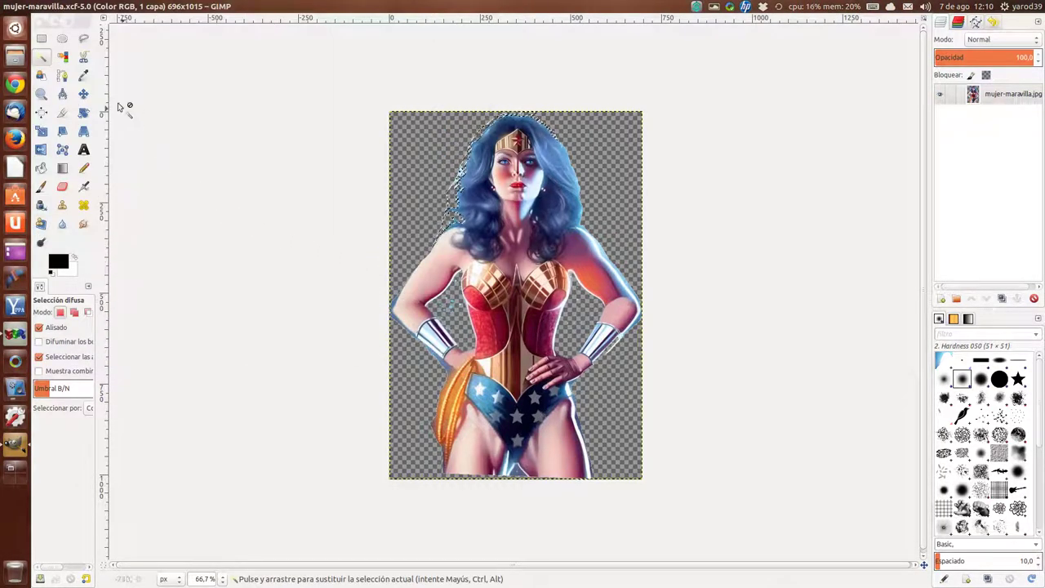
# Export the cutout as mujer-maravilla.png in Imágenes with default PNG settings, then quit GIMP
pyautogui.click(51, 7)
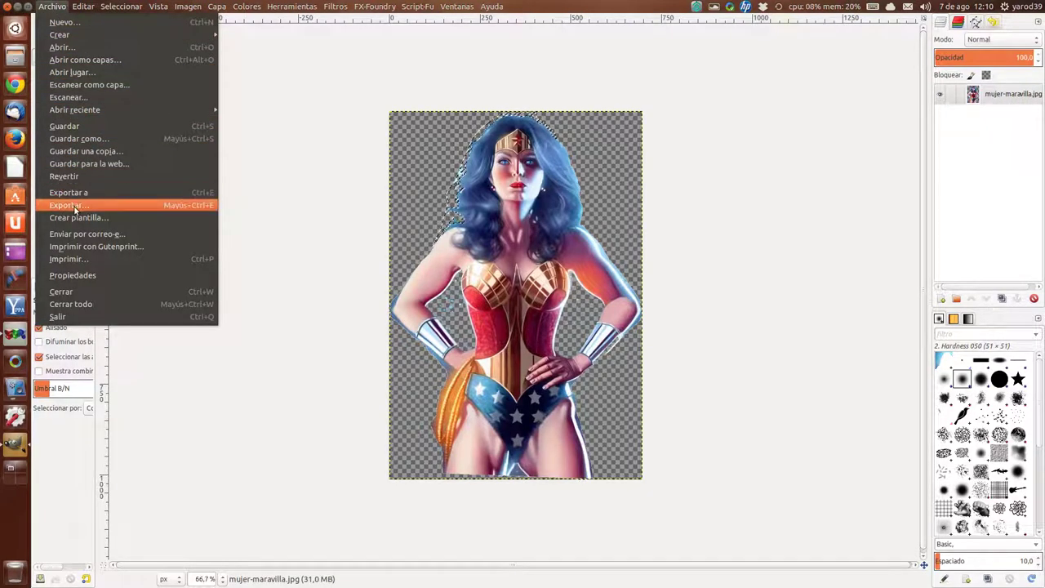
pyautogui.click(76, 206)
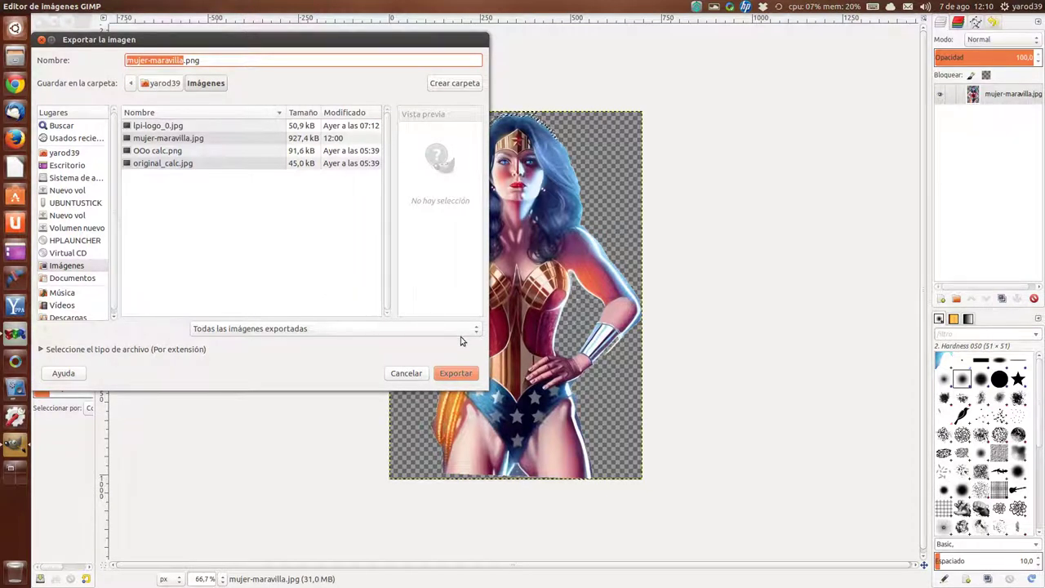
pyautogui.click(452, 376)
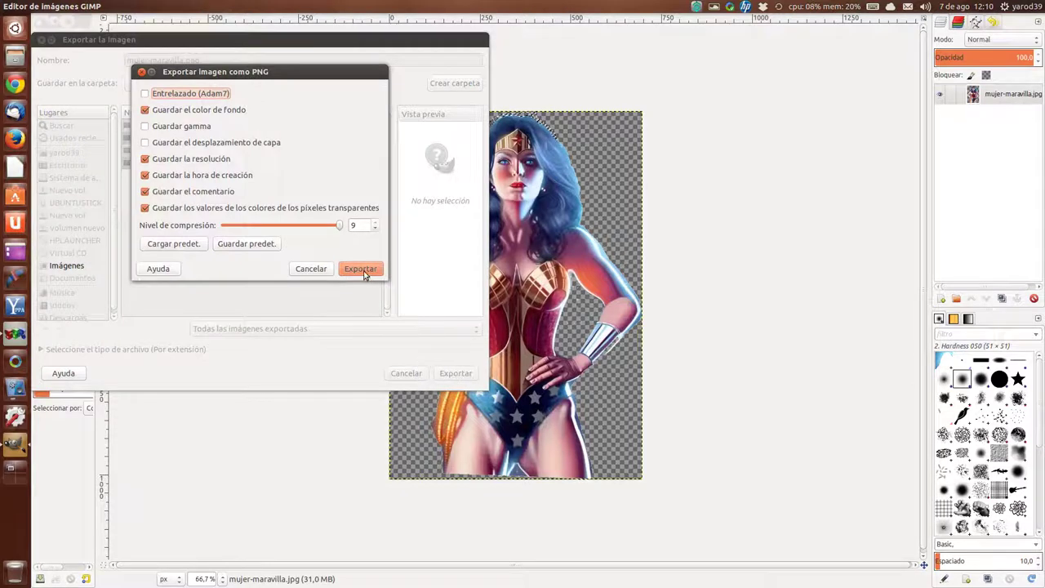
pyautogui.click(363, 272)
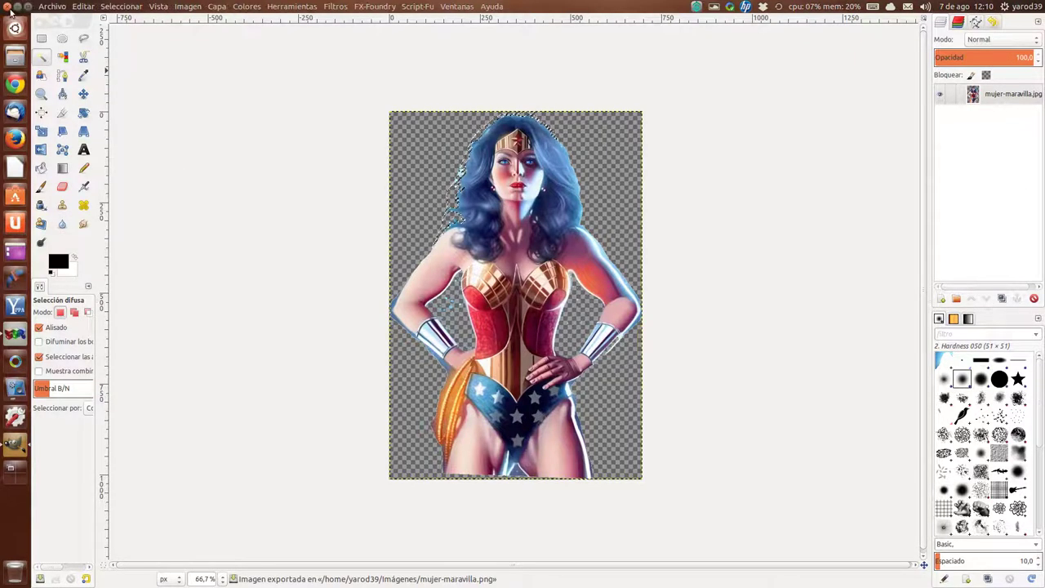
pyautogui.click(8, 7)
pyautogui.click(8, 6)
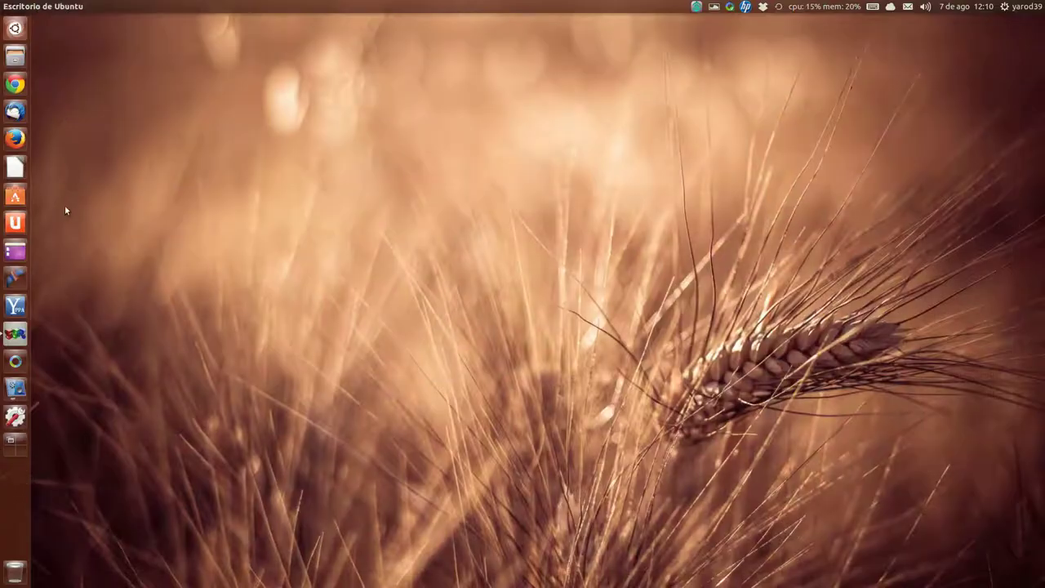
pyautogui.click(15, 84)
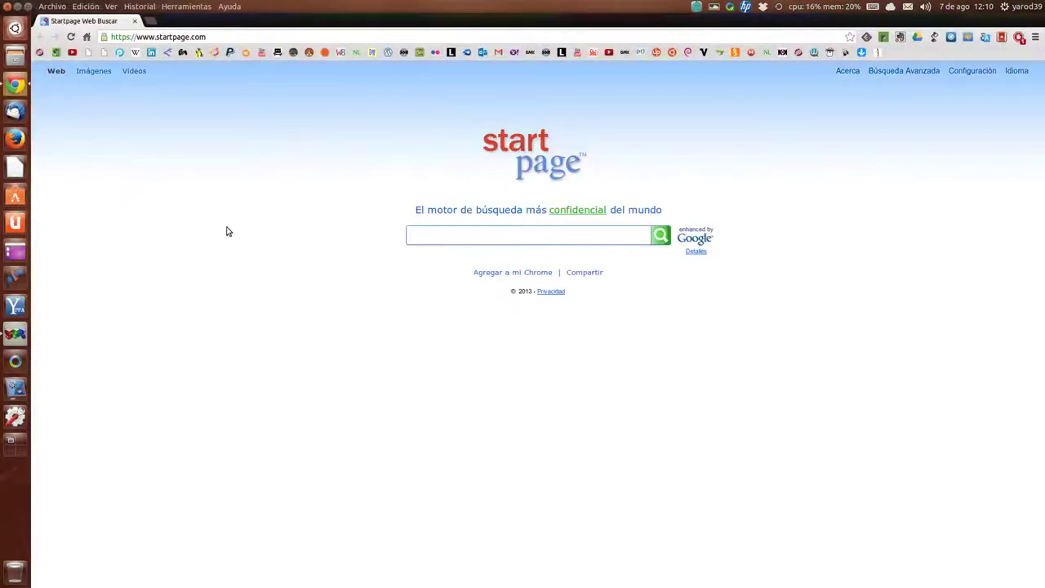
pyautogui.click(100, 73)
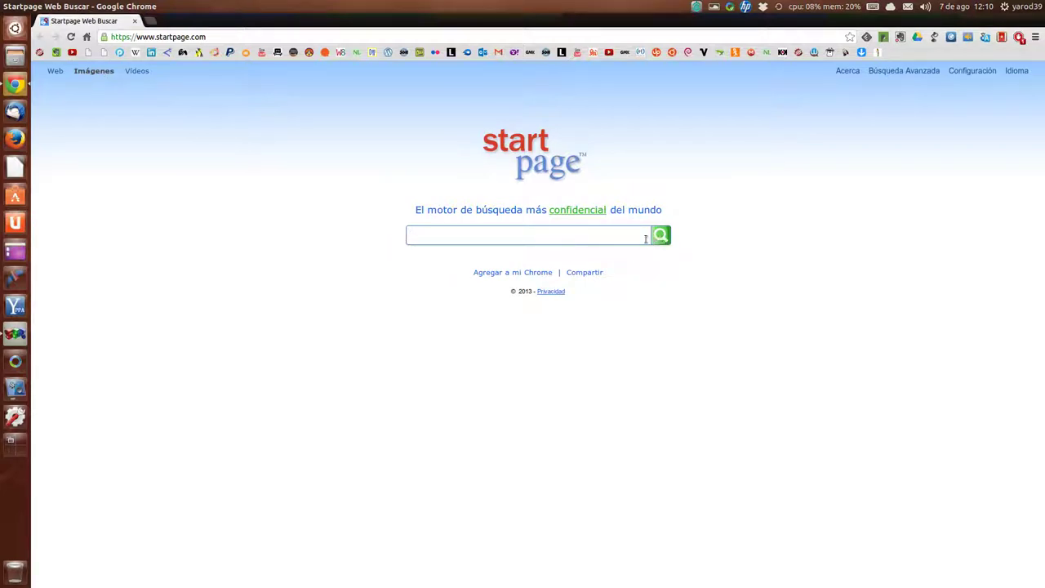
pyautogui.click(135, 21)
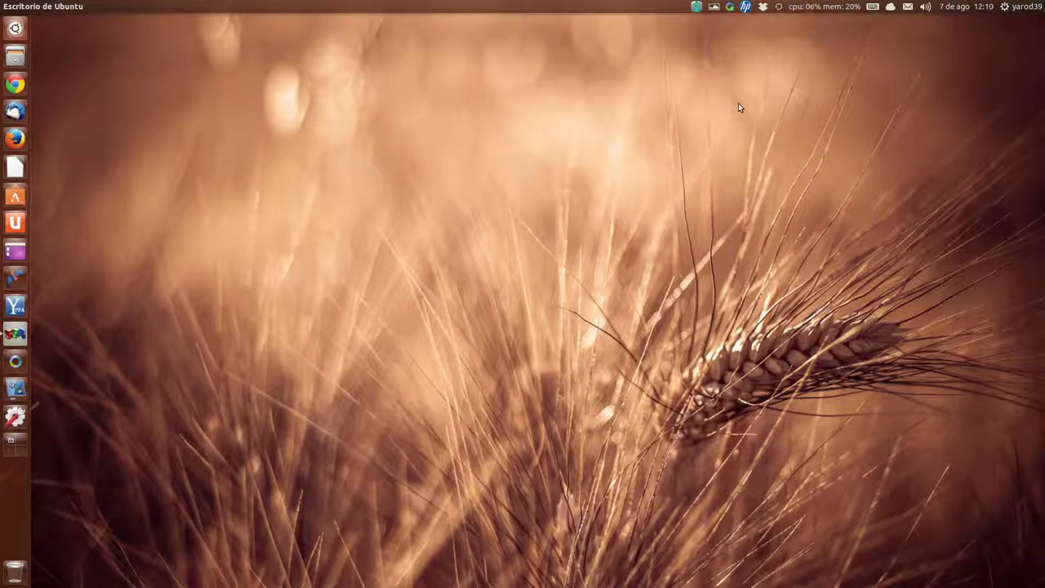
# Open the Dropbox Imágenes folder in Files, cancelling an accidental file drag
pyautogui.click(763, 10)
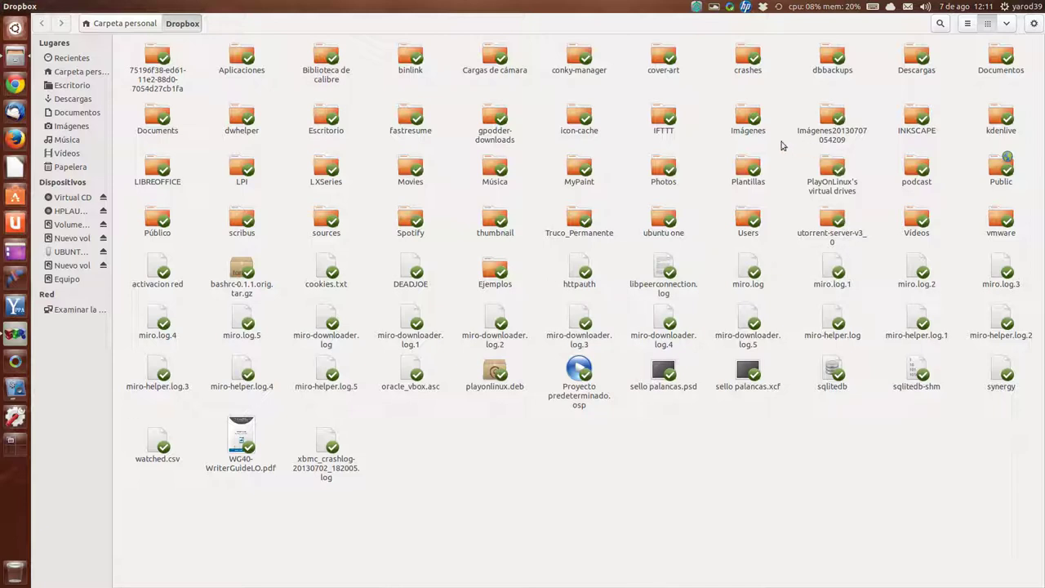
pyautogui.doubleClick(746, 118)
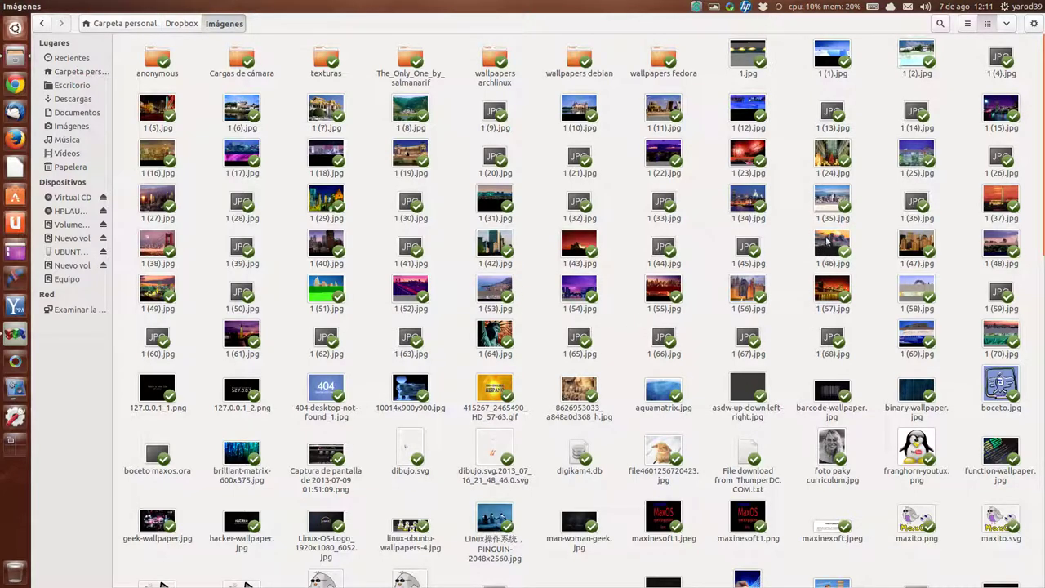
pyautogui.moveTo(827, 241); pyautogui.dragTo(819, 256)
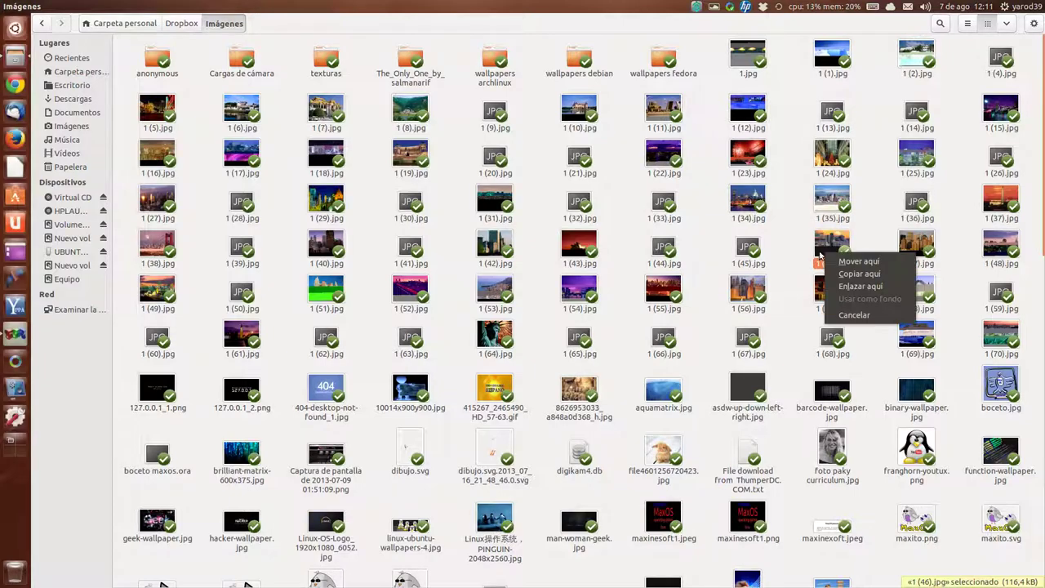
pyautogui.press('Escape')
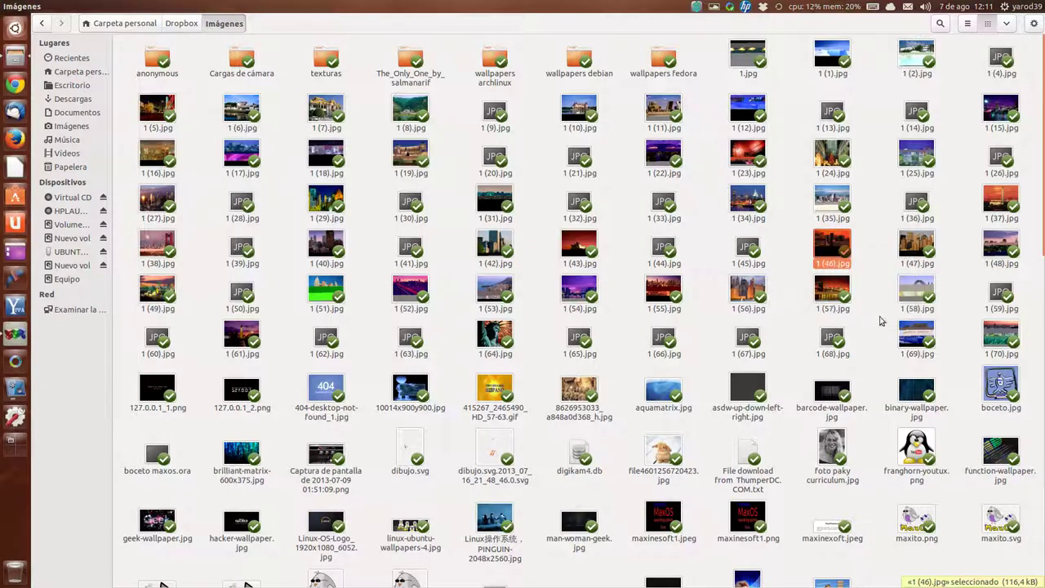
pyautogui.scroll(-5, 1027, 420)
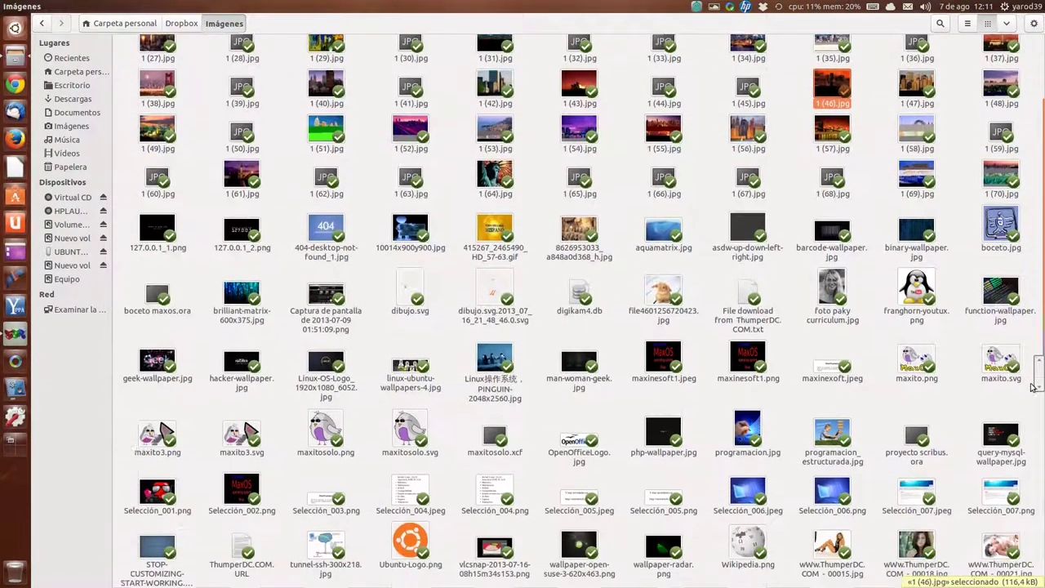
pyautogui.scroll(-6, 1020, 433)
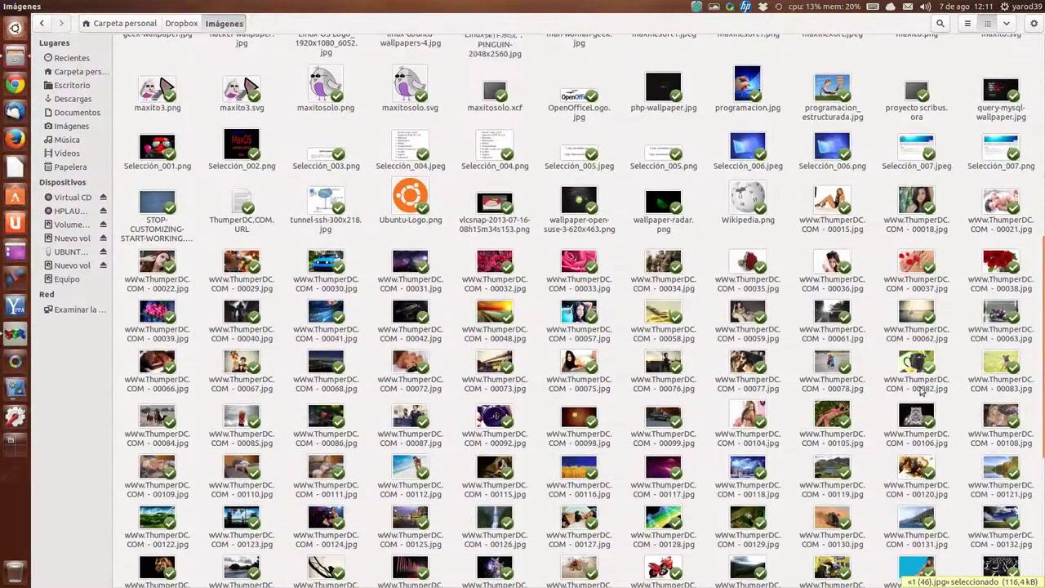
pyautogui.click(491, 266)
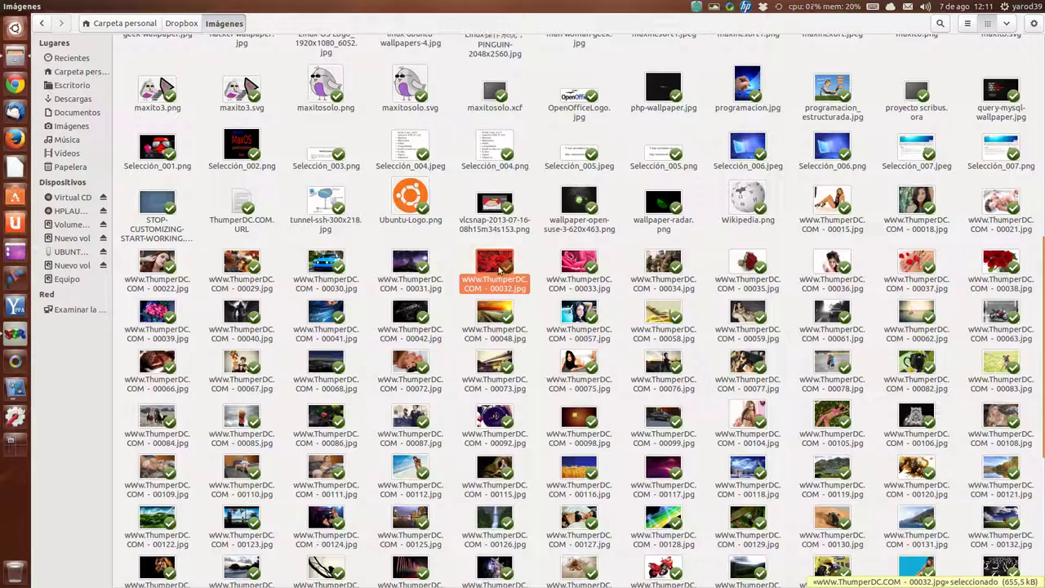
pyautogui.rightClick(490, 262)
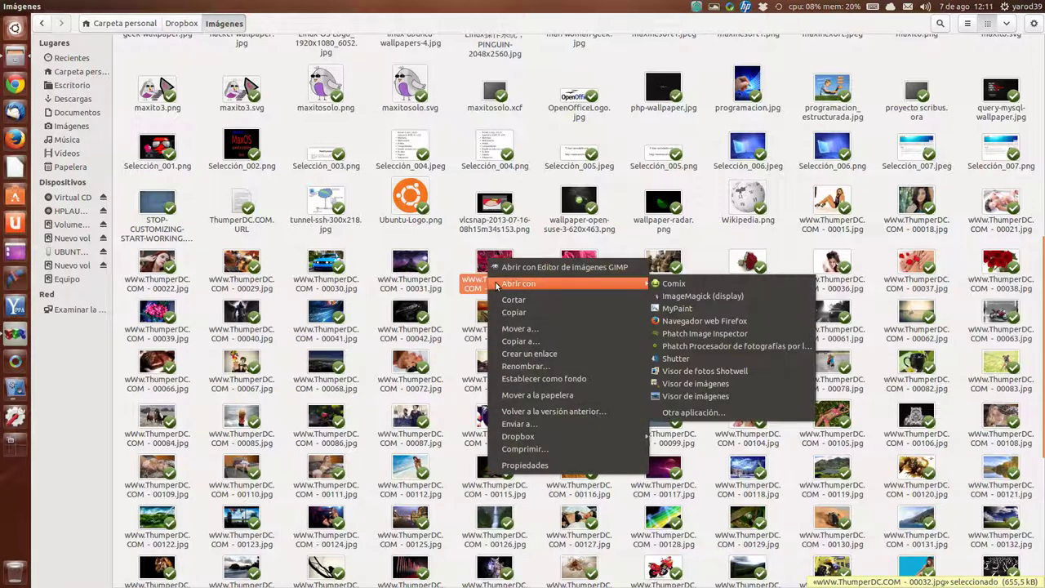
pyautogui.click(505, 266)
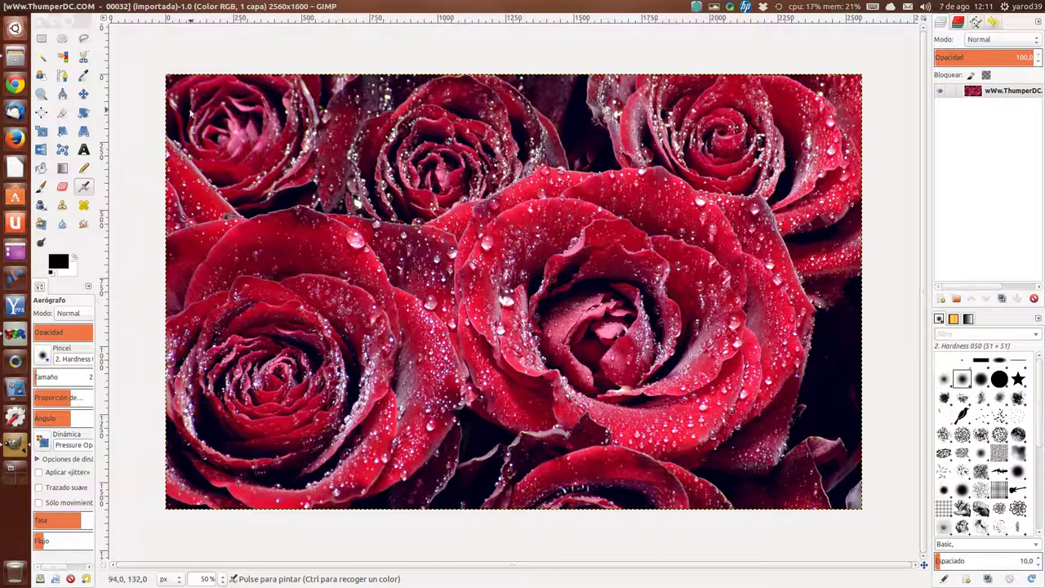
# Open mujer-maravilla.png from the Imágenes folder as a new layer above the red roses photo
pyautogui.click(53, 6)
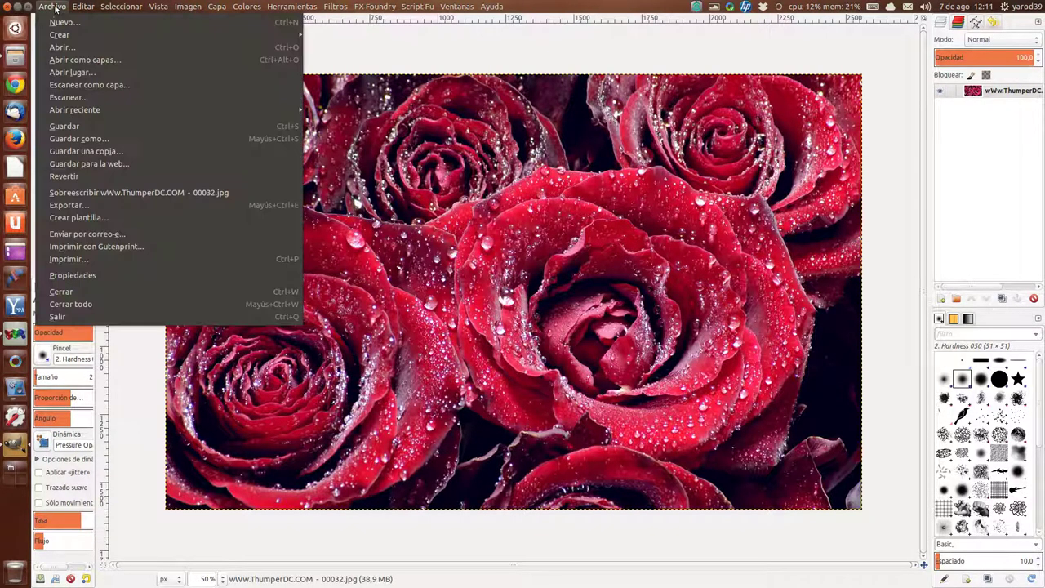
pyautogui.click(70, 50)
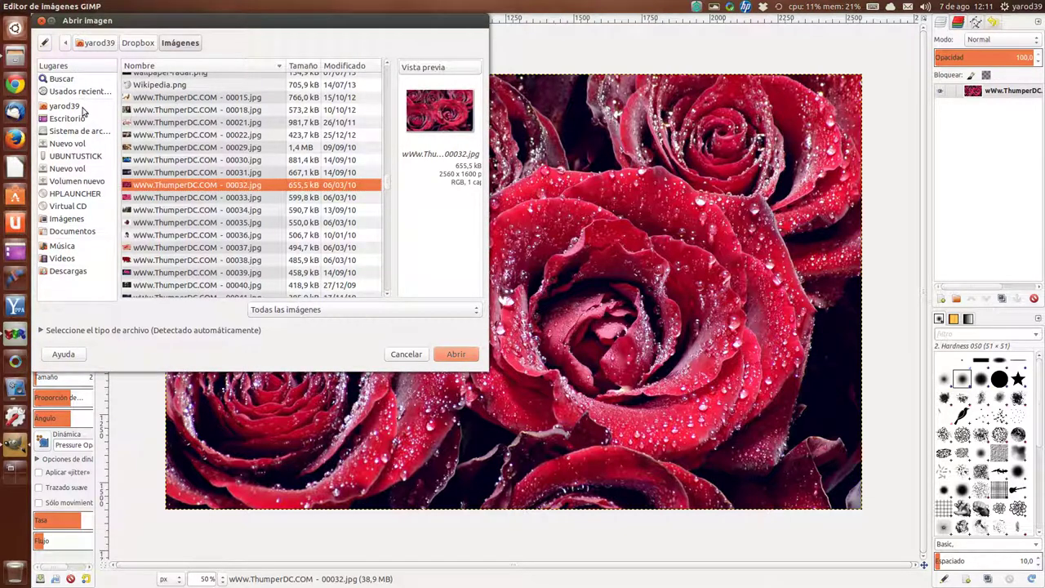
pyautogui.click(87, 111)
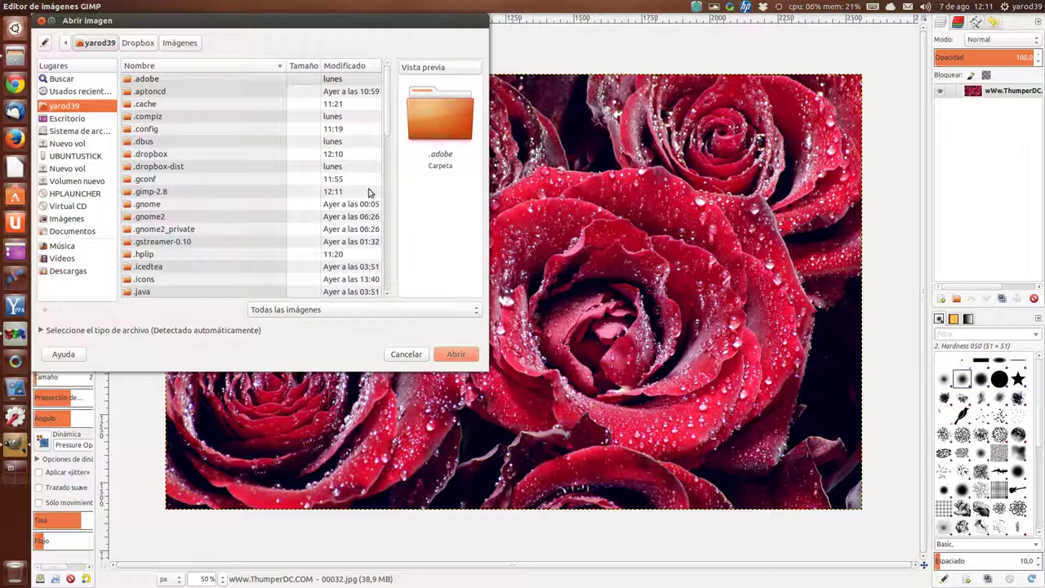
pyautogui.moveTo(388, 129); pyautogui.dragTo(401, 289)
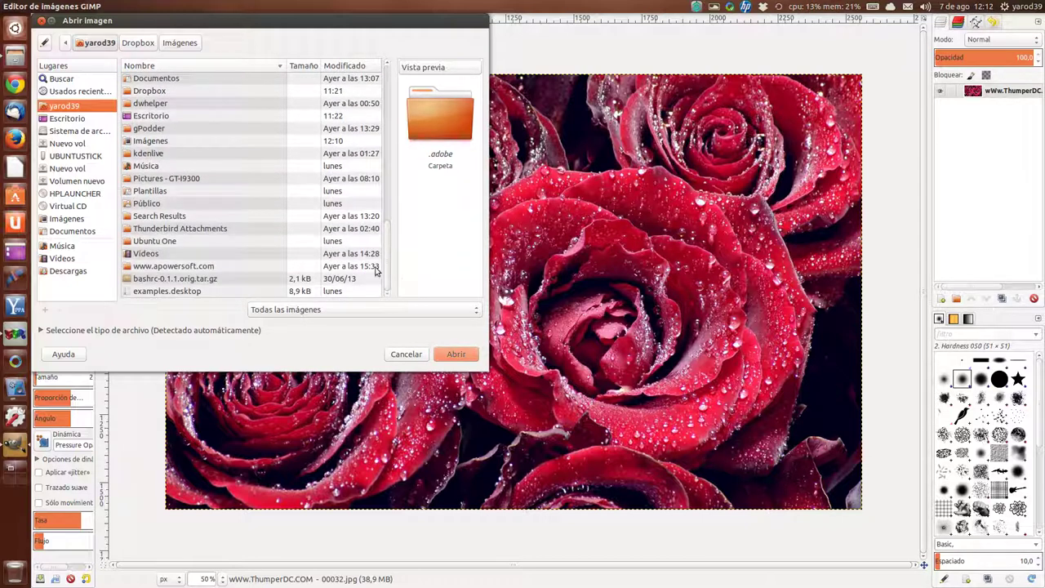
pyautogui.click(180, 142)
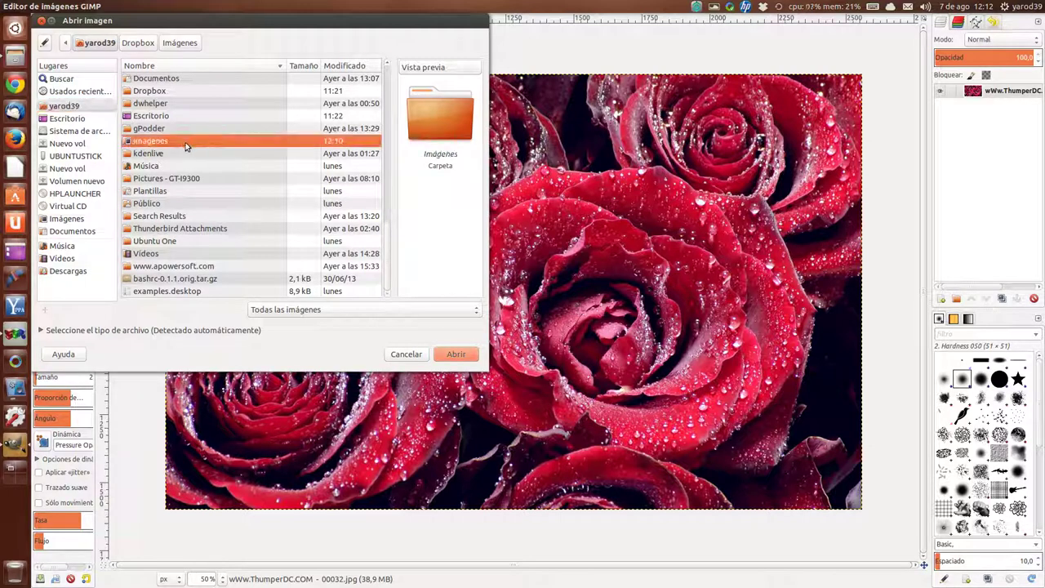
pyautogui.doubleClick(184, 146)
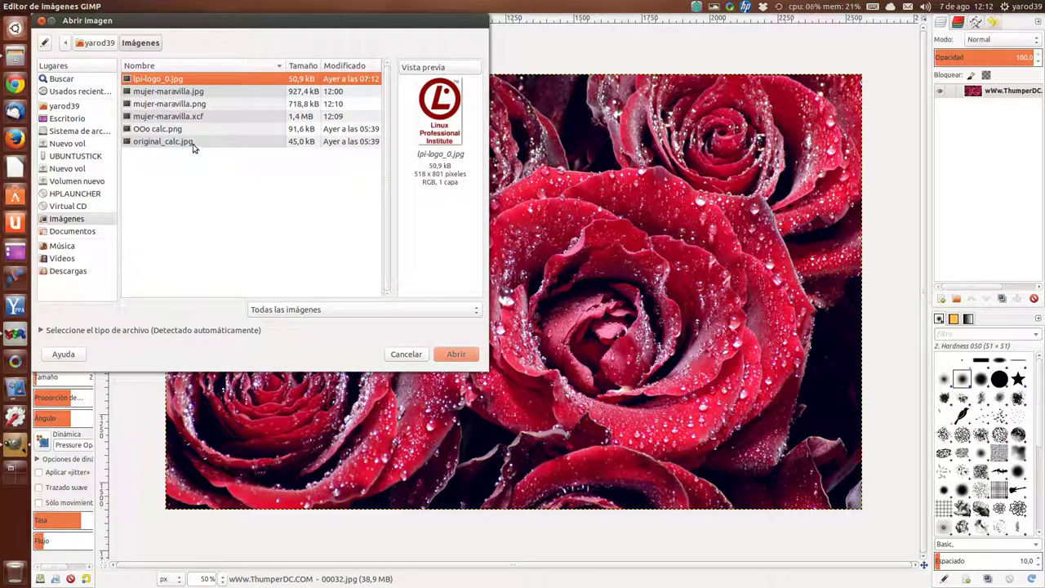
pyautogui.doubleClick(189, 104)
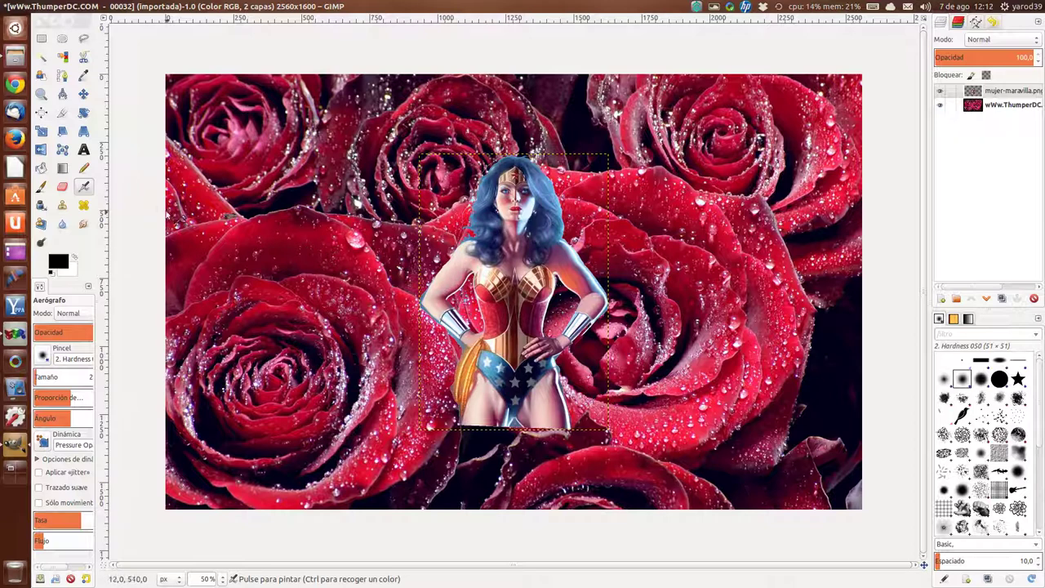
# Scale the Wonder Woman layer up to roughly 1516 x 1629 pixels with the Scale tool
pyautogui.click(41, 131)
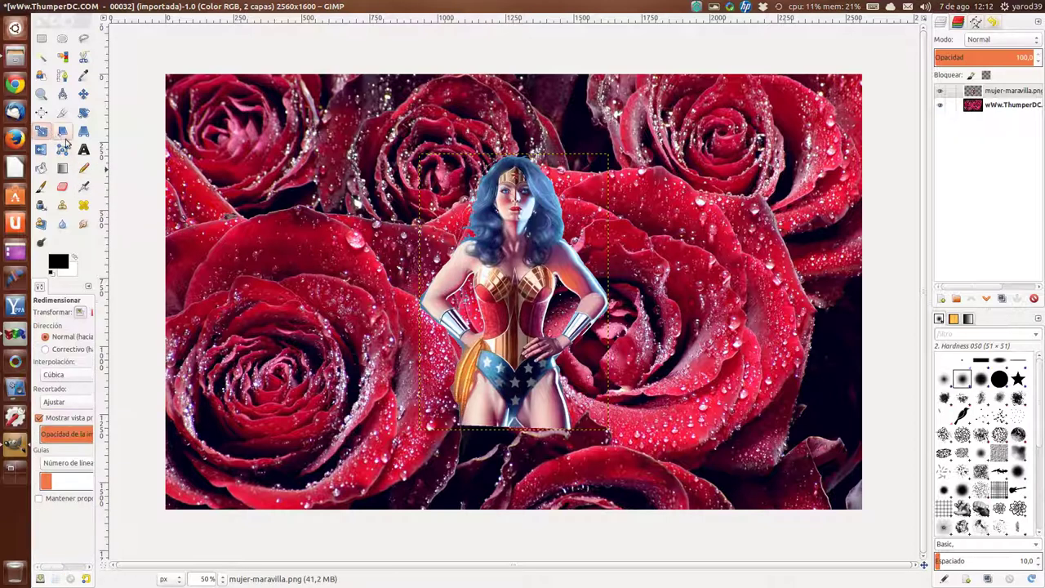
pyautogui.click(441, 177)
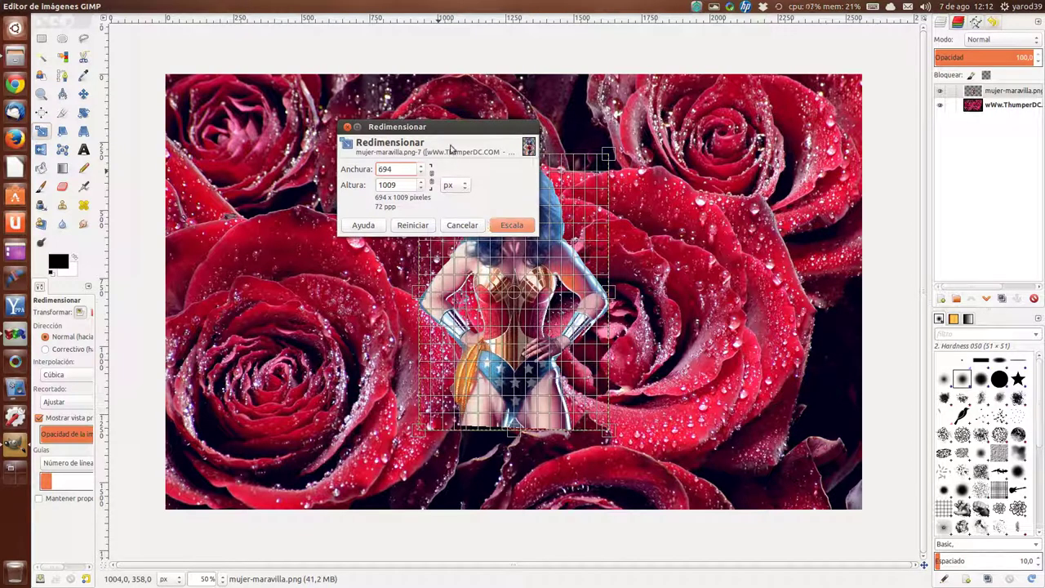
pyautogui.moveTo(451, 133)
pyautogui.mouseDown()
pyautogui.moveTo(298, 236)
pyautogui.moveTo(287, 259)
pyautogui.mouseUp()
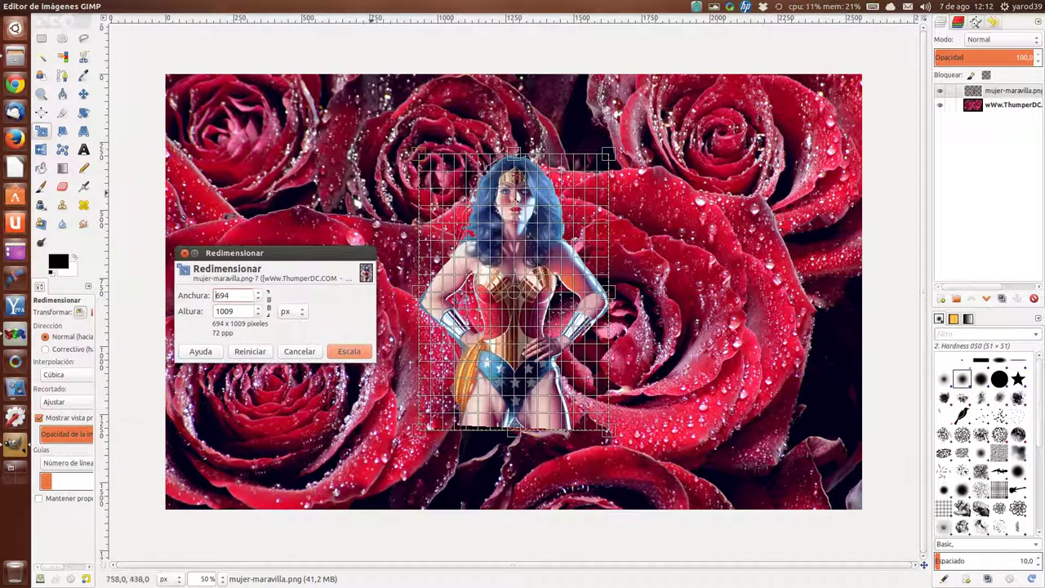
pyautogui.moveTo(424, 160); pyautogui.dragTo(333, 78)
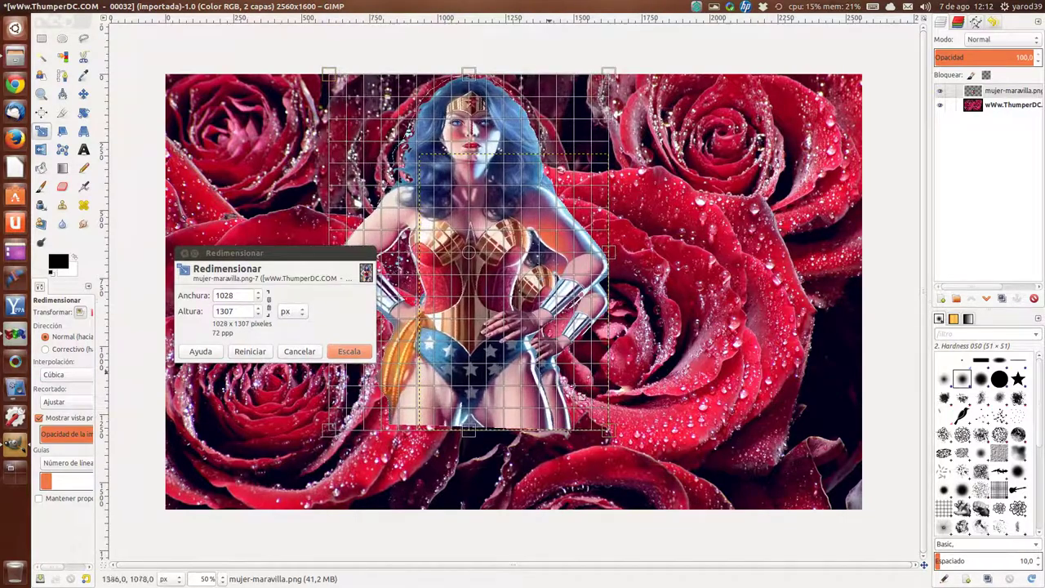
pyautogui.moveTo(581, 397); pyautogui.dragTo(596, 409)
pyautogui.moveTo(644, 454); pyautogui.dragTo(738, 514)
pyautogui.moveTo(329, 511)
pyautogui.mouseDown()
pyautogui.moveTo(323, 524)
pyautogui.moveTo(322, 513)
pyautogui.moveTo(353, 525)
pyautogui.mouseUp()
pyautogui.click(348, 351)
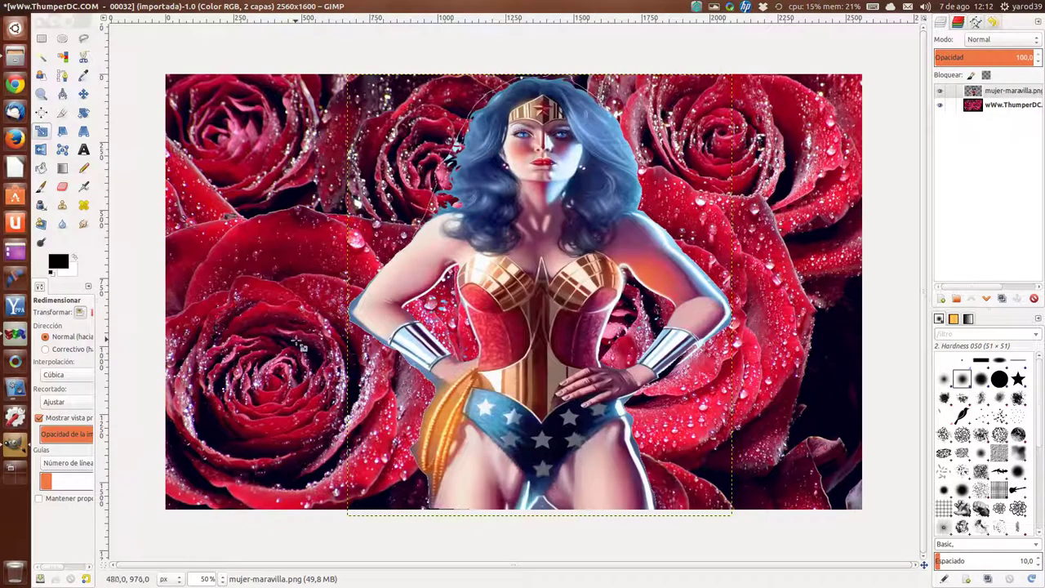
pyautogui.click(83, 95)
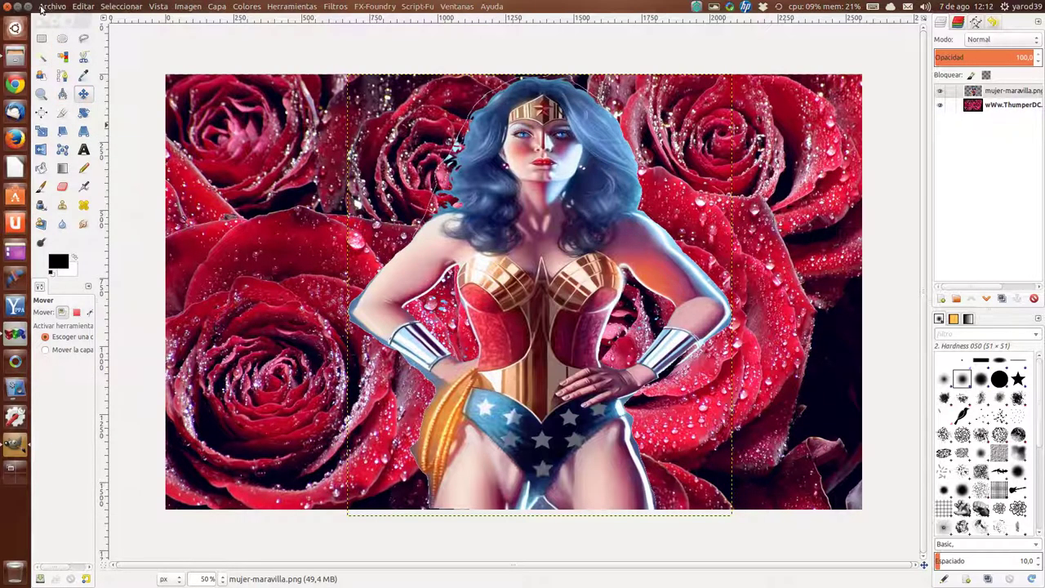
pyautogui.click(48, 8)
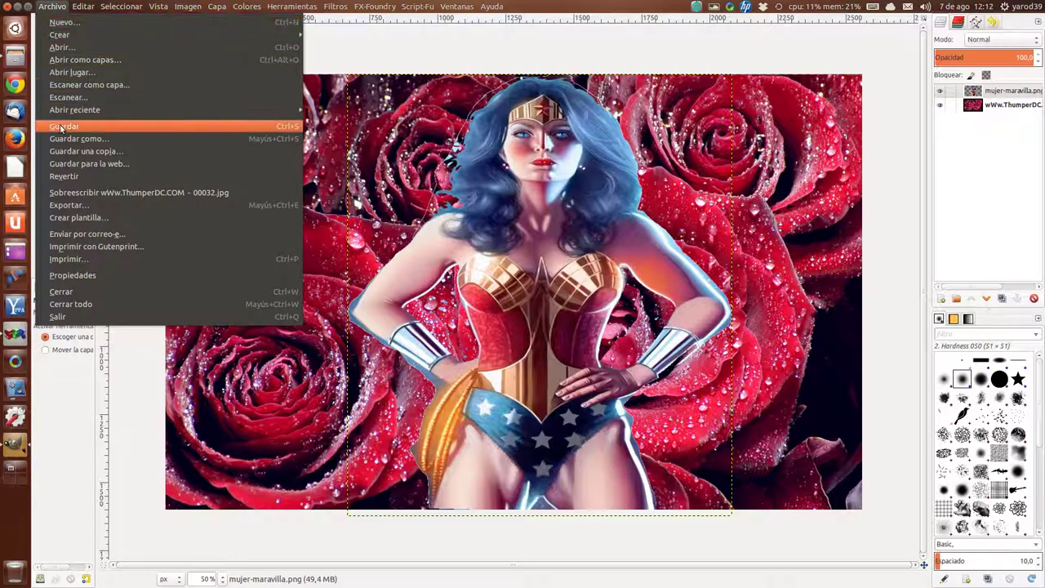
pyautogui.click(71, 140)
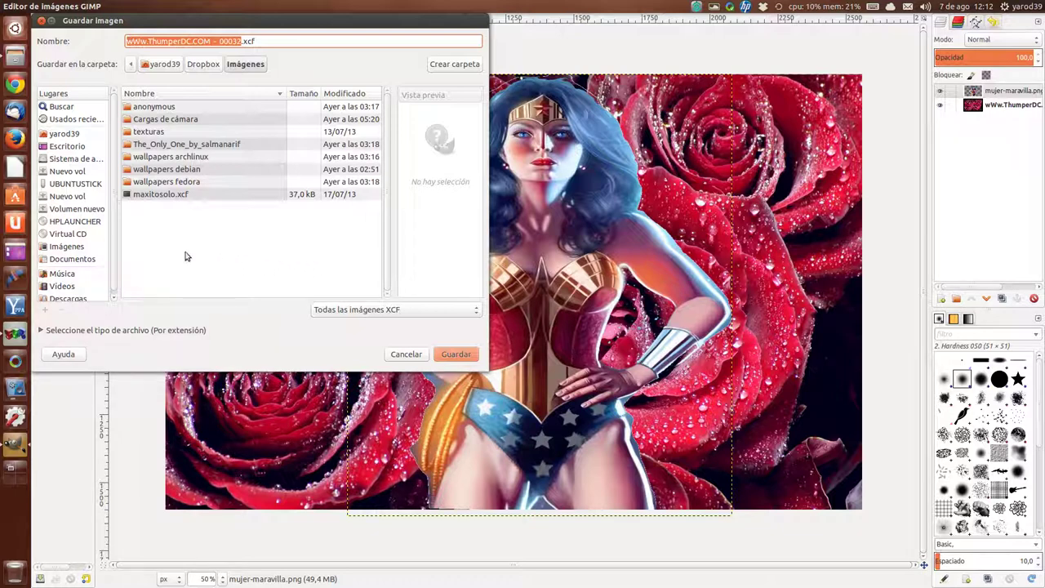
pyautogui.click(89, 250)
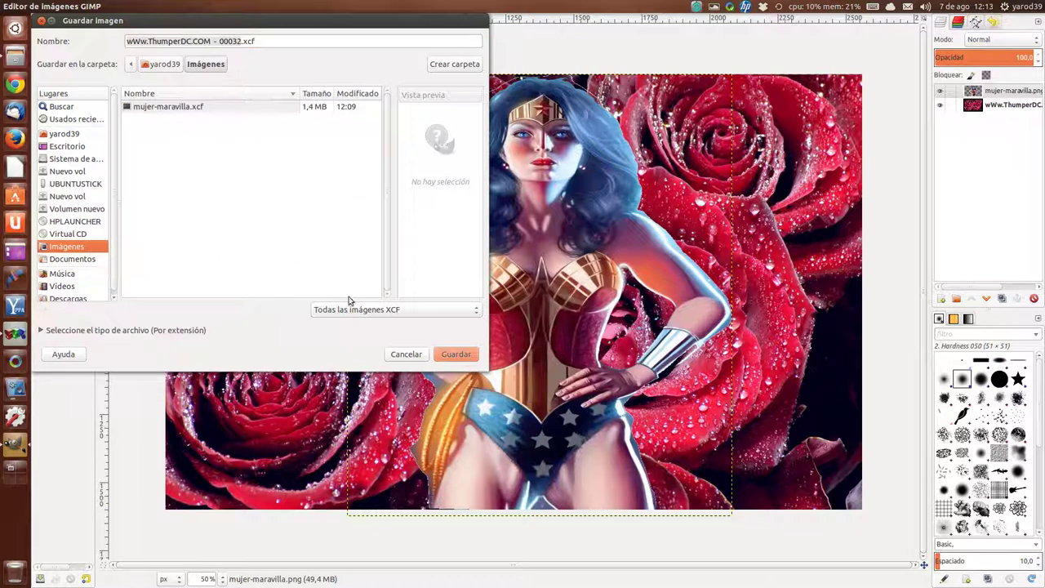
pyautogui.click(475, 312)
pyautogui.click(475, 312)
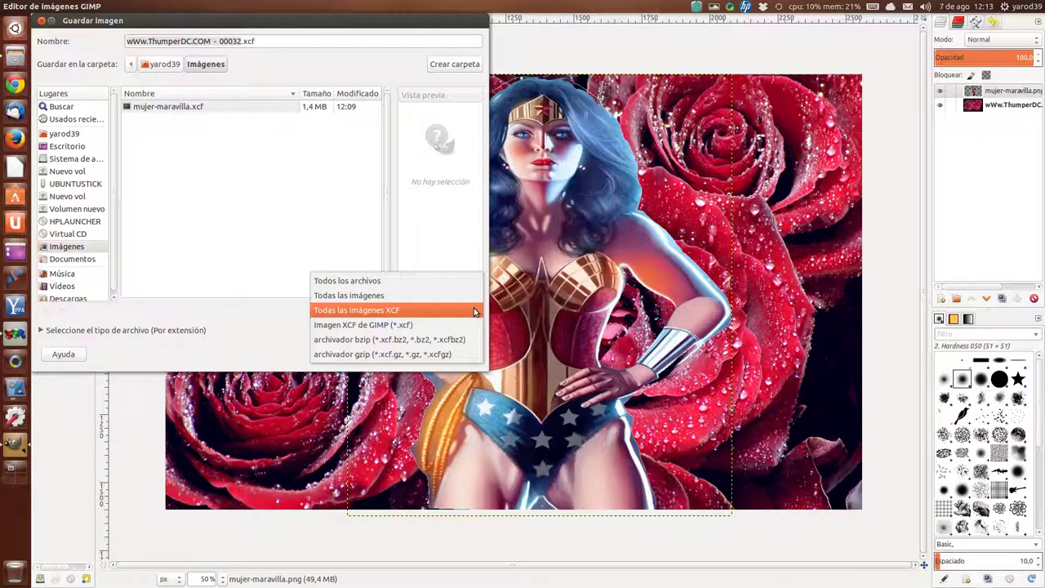
pyautogui.click(475, 311)
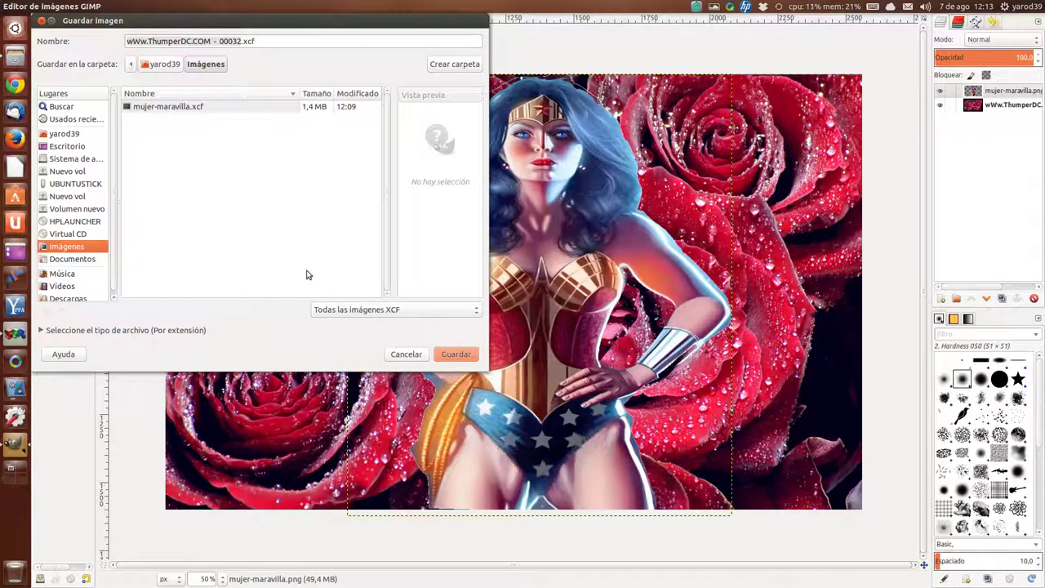
pyautogui.click(401, 353)
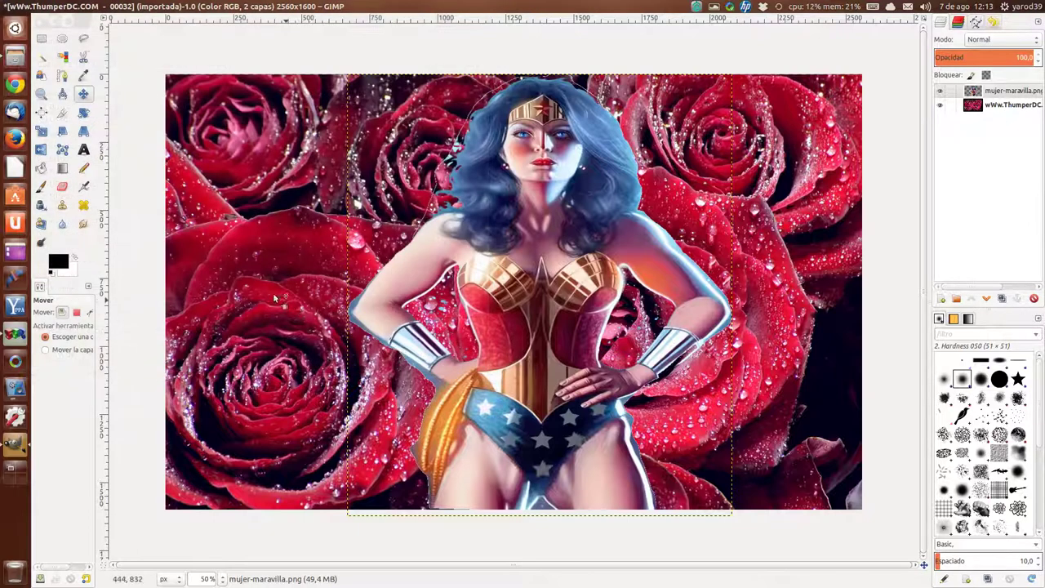
pyautogui.click(52, 6)
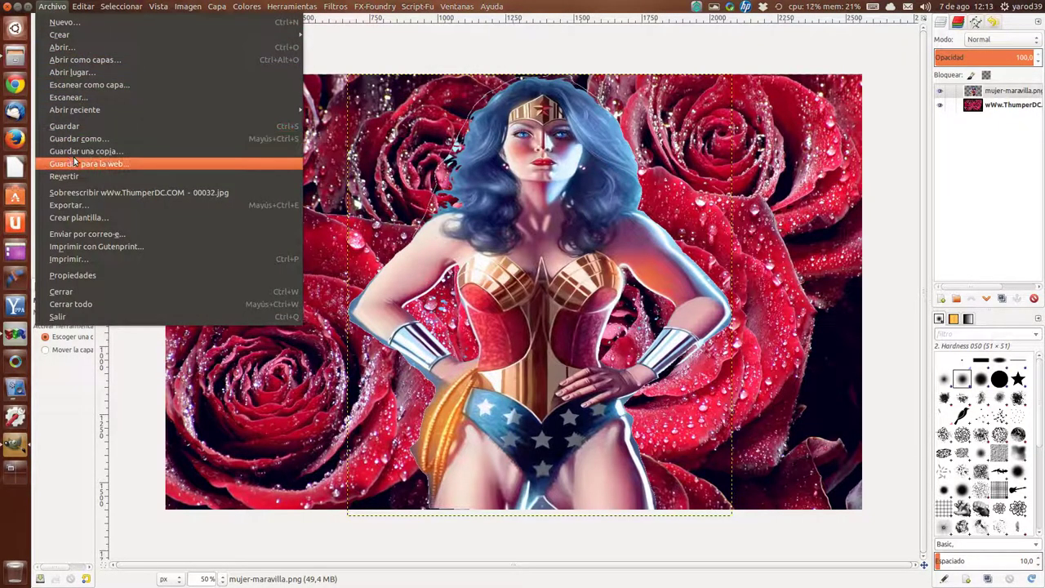
pyautogui.click(93, 203)
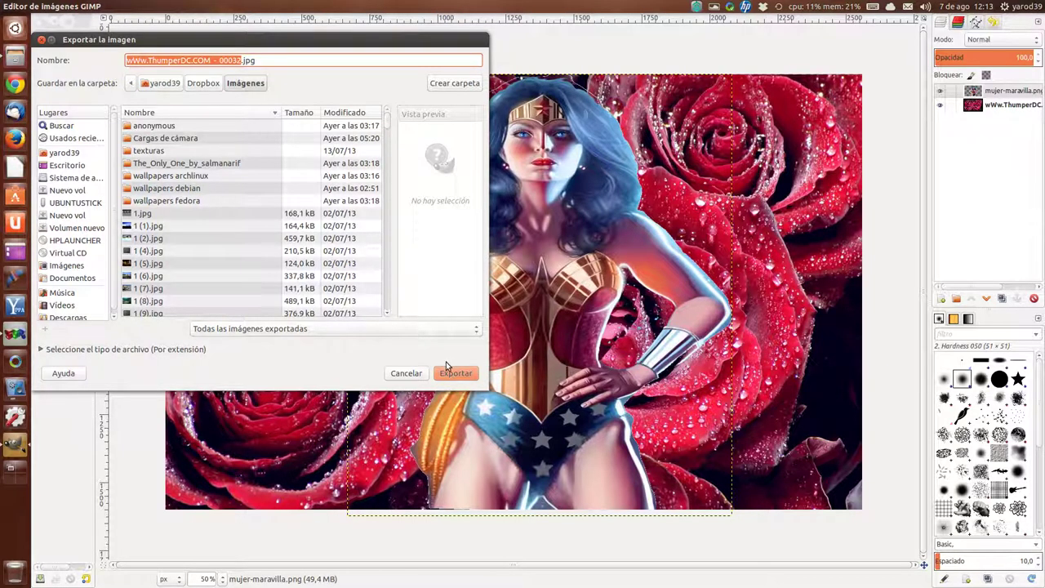
pyautogui.click(82, 267)
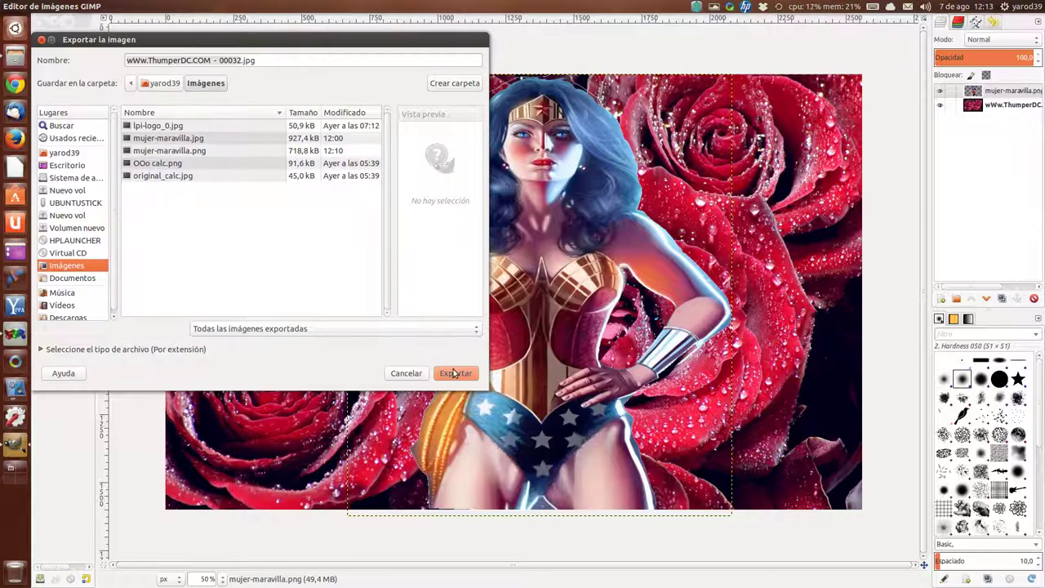
pyautogui.click(454, 372)
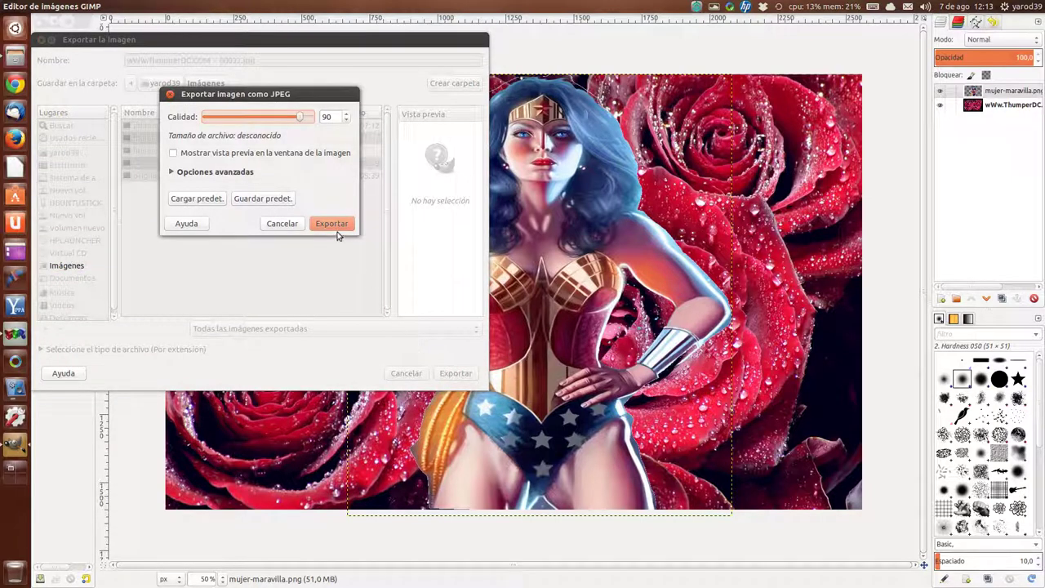
pyautogui.click(334, 226)
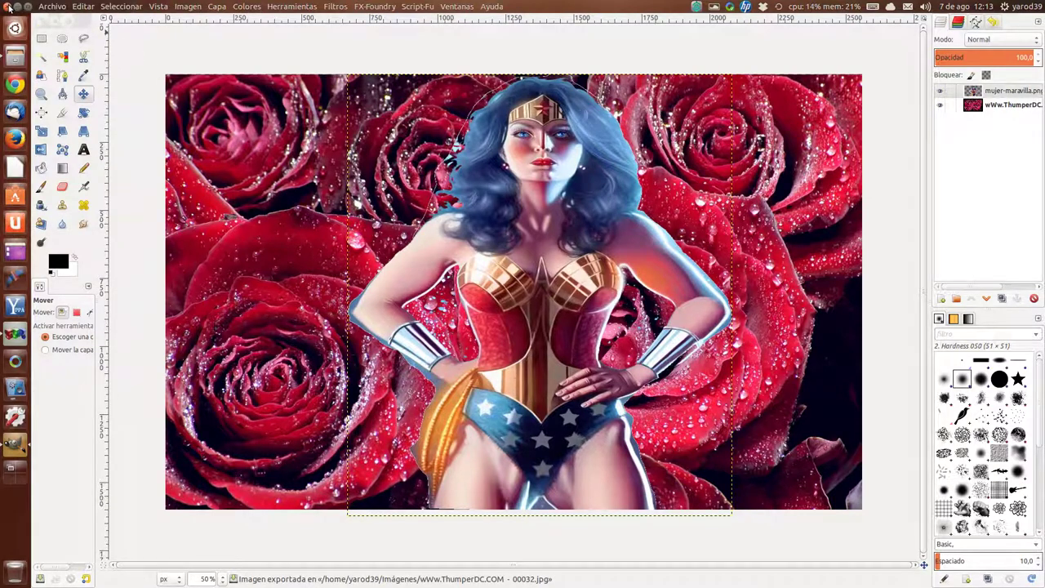
pyautogui.click(8, 6)
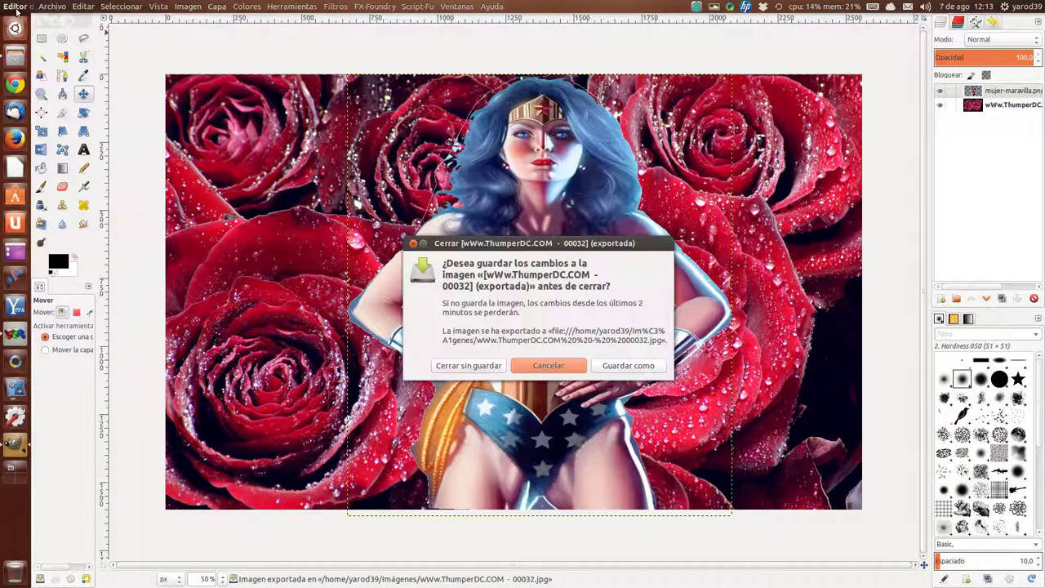
# Close the image without saving, quit GIMP, and launch the Files manager
pyautogui.click(467, 366)
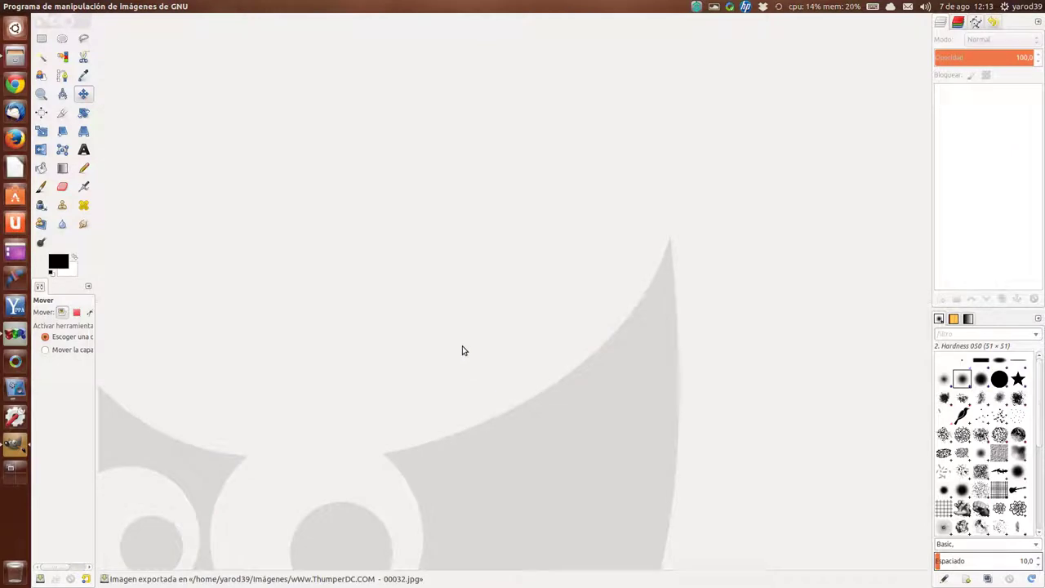
pyautogui.click(8, 7)
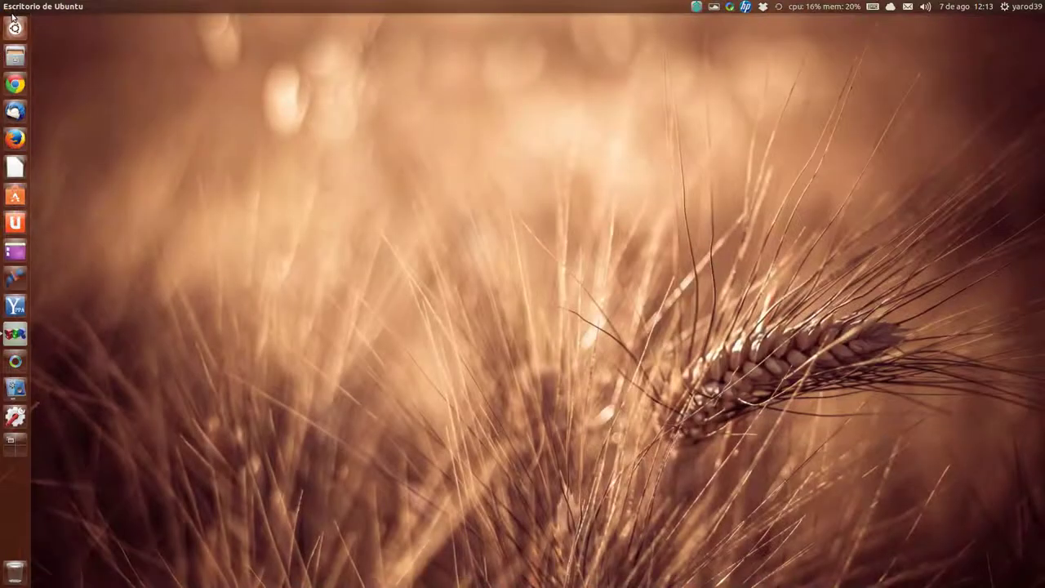
pyautogui.click(21, 55)
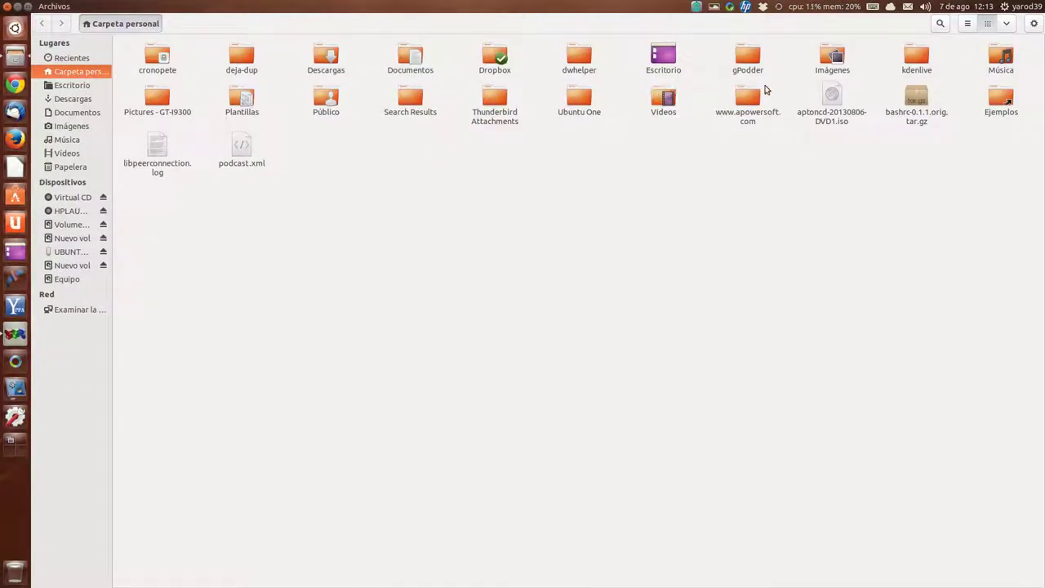
# Reopen the exported JPEG from Imágenes in GIMP to check it, then close GIMP
pyautogui.doubleClick(832, 58)
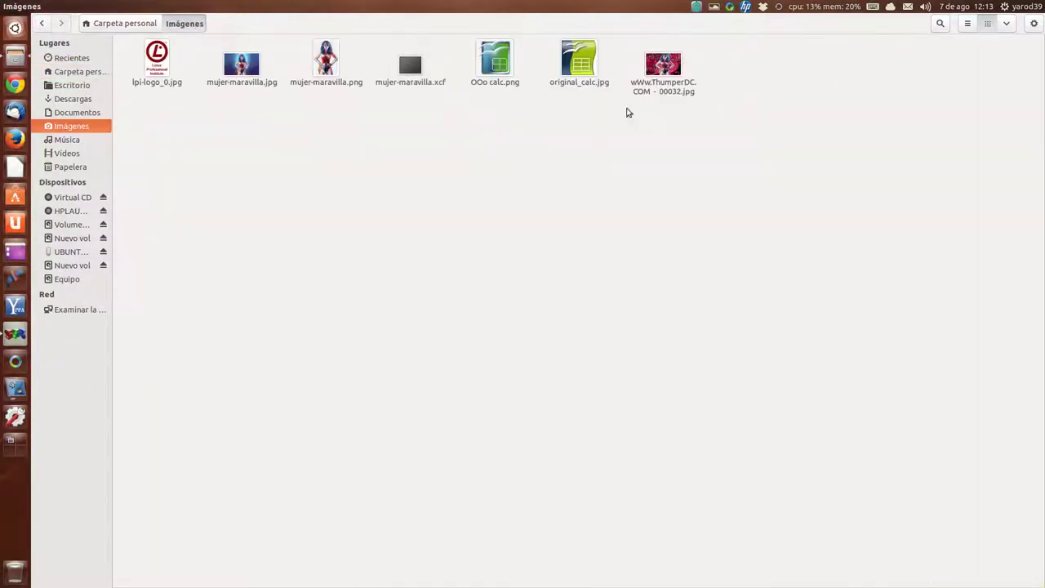
pyautogui.doubleClick(665, 72)
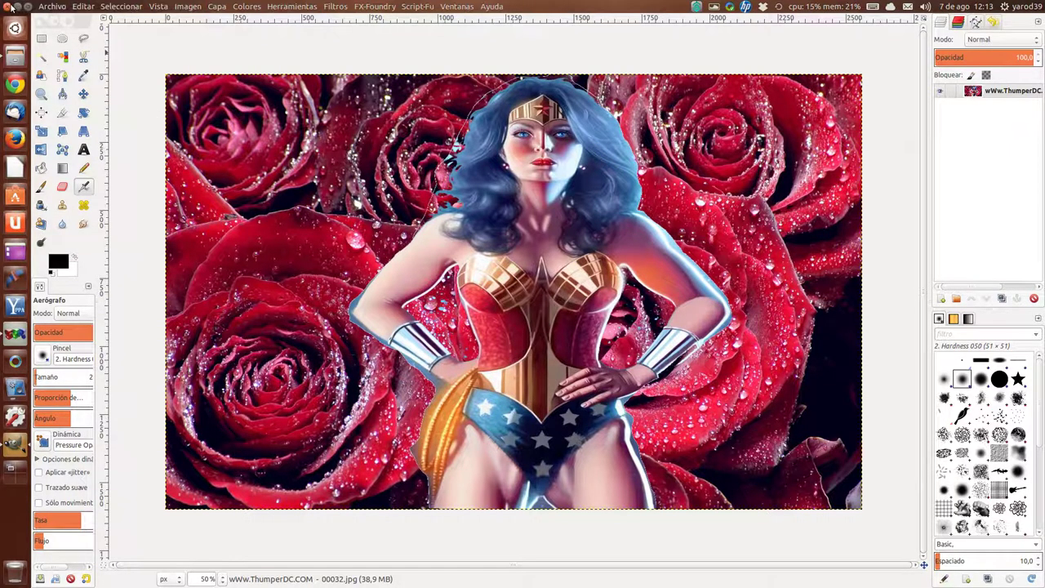
pyautogui.click(10, 8)
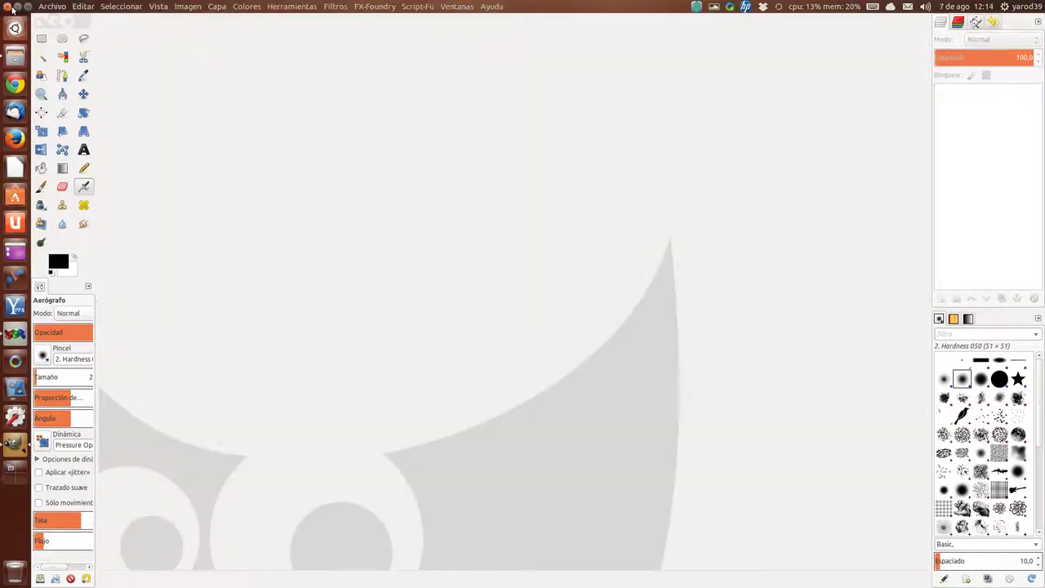
pyautogui.click(10, 8)
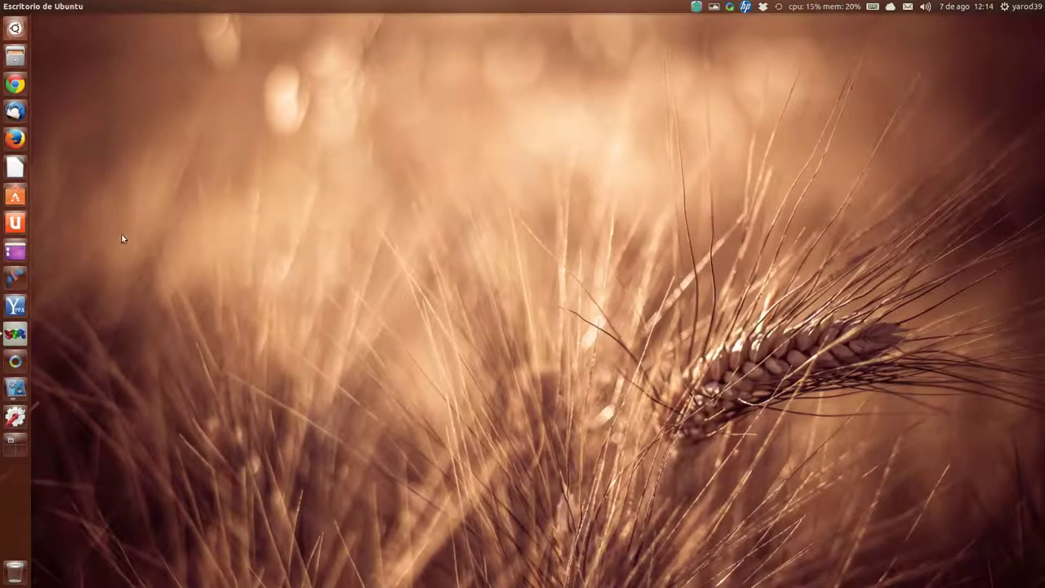
# Restore the SimpleScreenRecorder window from the launcher
pyautogui.click(18, 335)
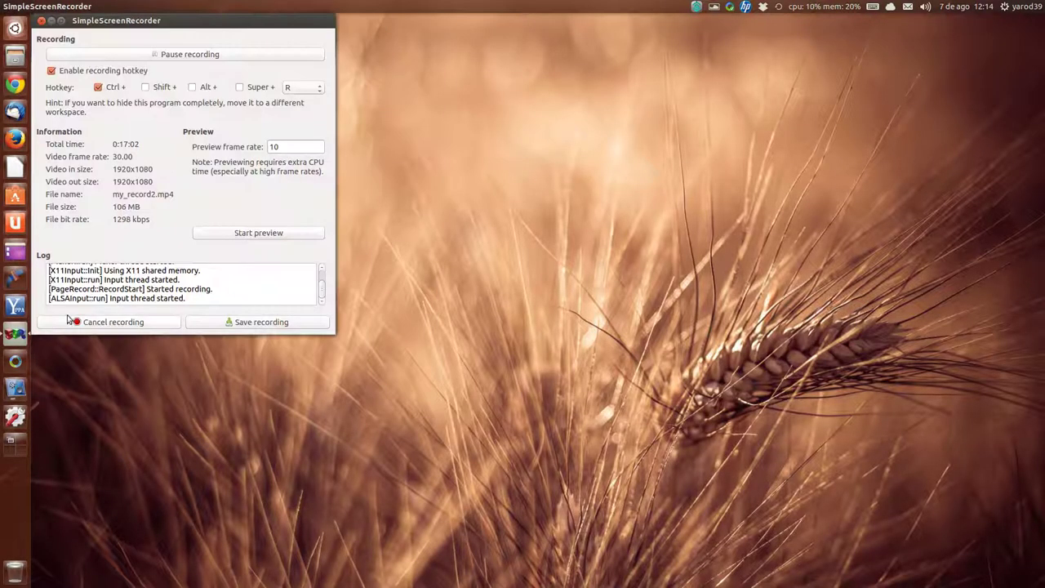